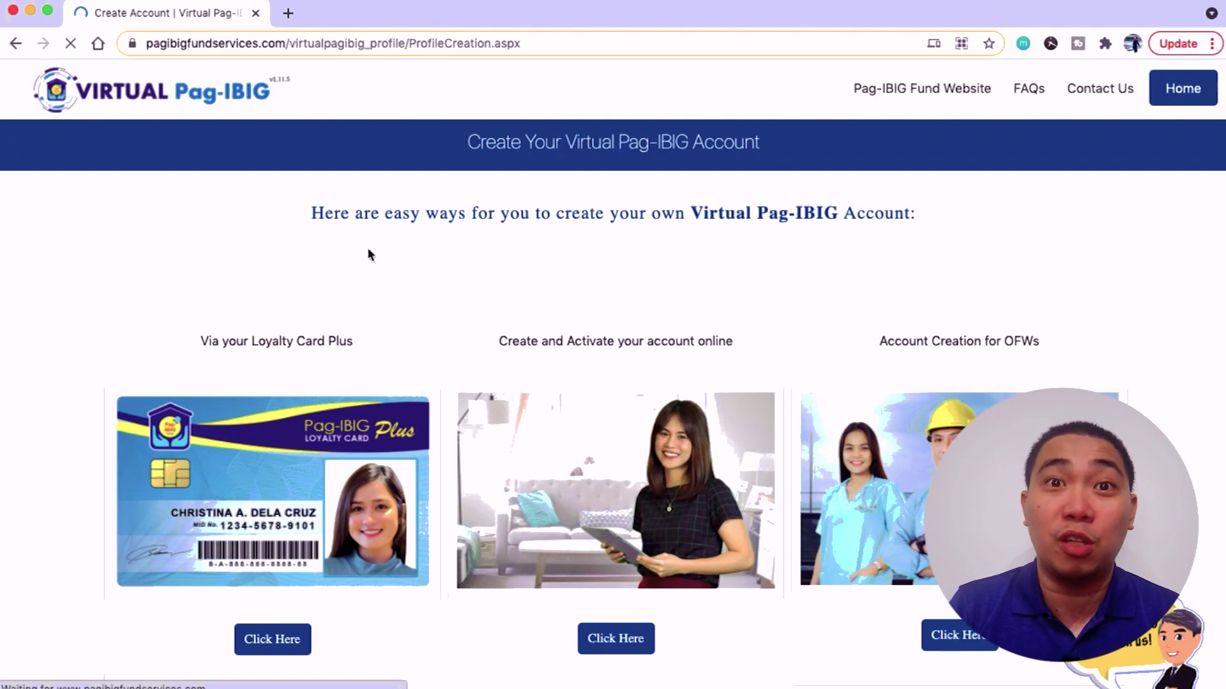
# Review the account creation options and open the "Create and Activate your account online" form.
pyautogui.scroll(-2, 713, 279)
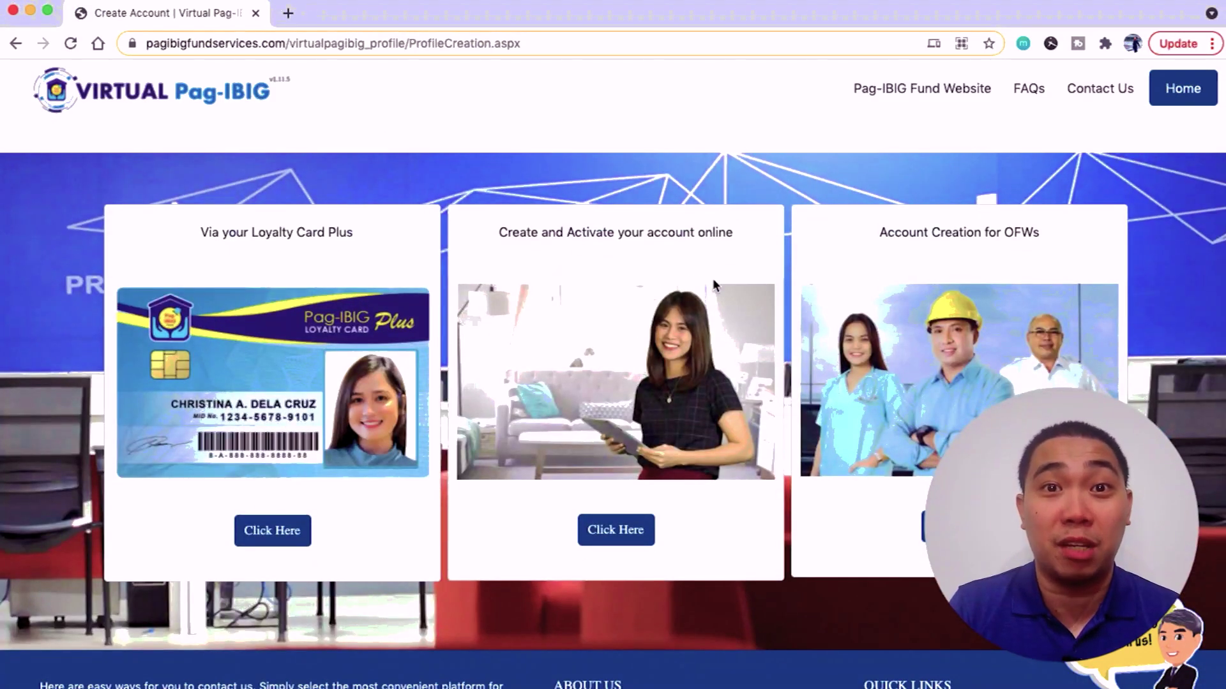
pyautogui.scroll(-1, 712, 278)
pyautogui.scroll(-1, 713, 282)
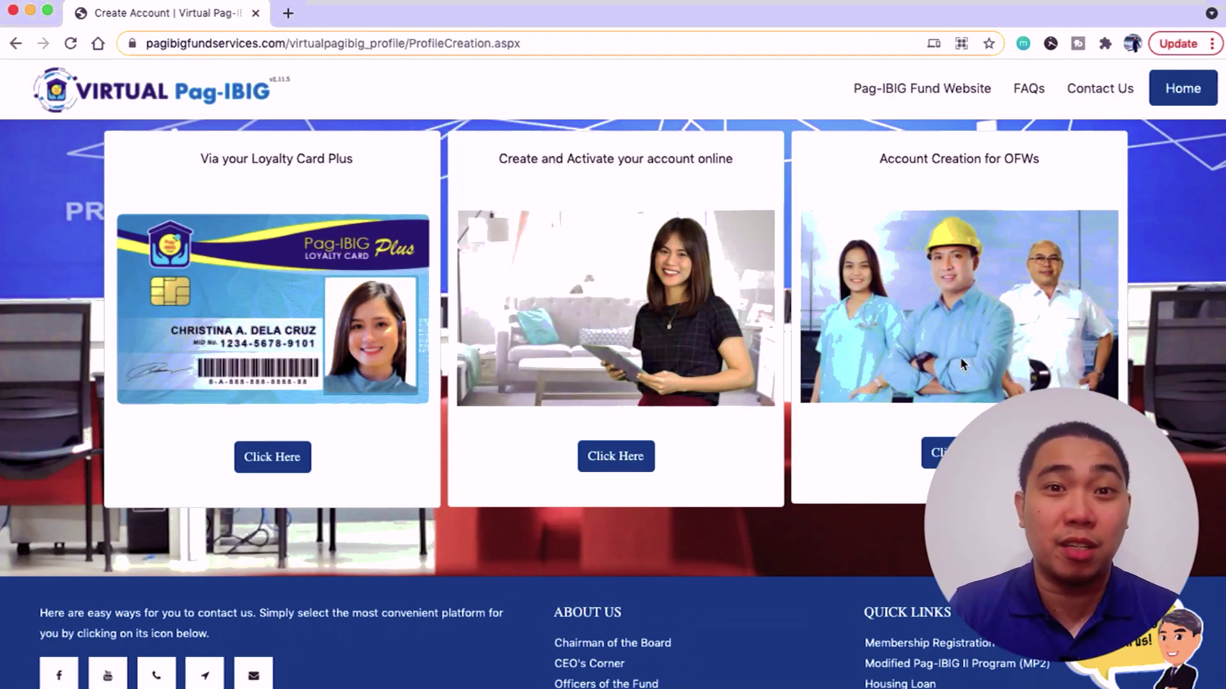
pyautogui.click(615, 456)
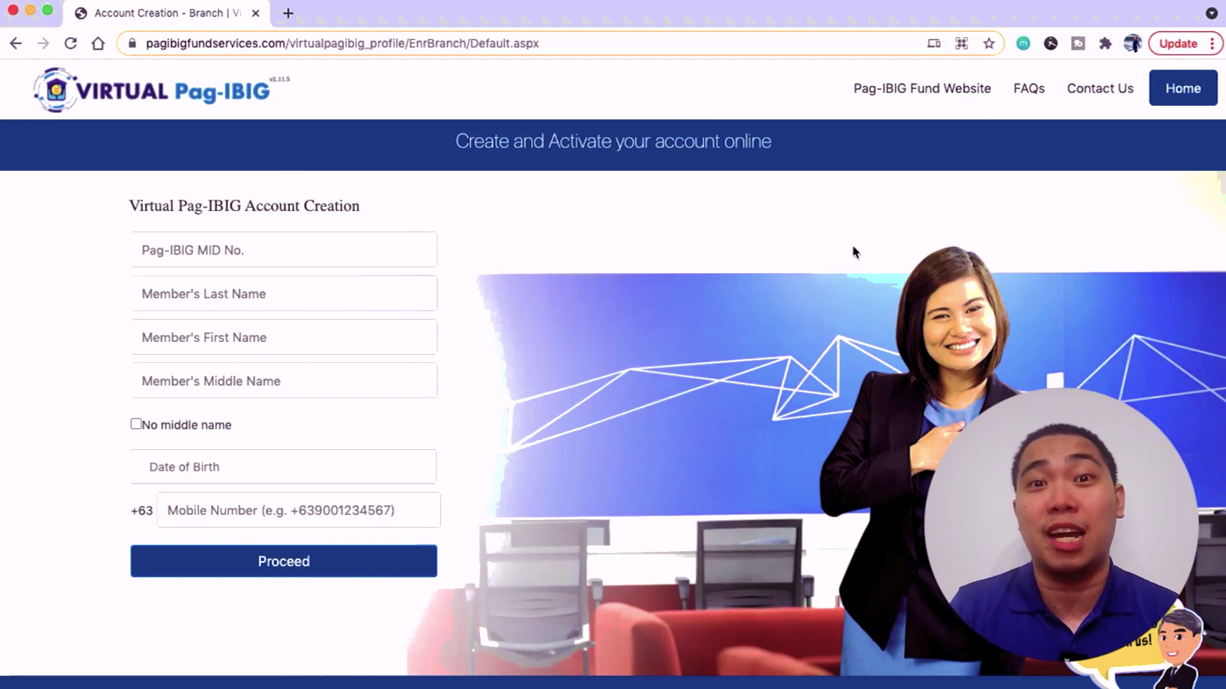
# Open the FAQs and read the Virtual Pag-IBIG services, access and account creation questions through question 7.
pyautogui.click(1036, 96)
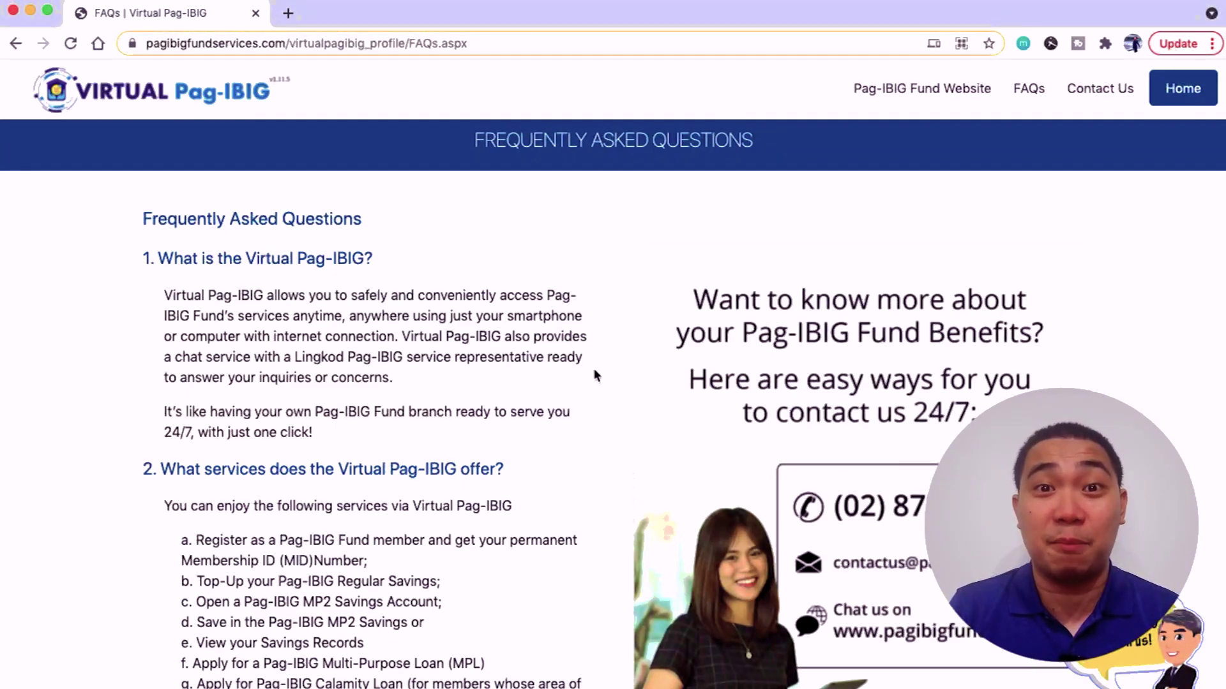
pyautogui.scroll(-3, 595, 370)
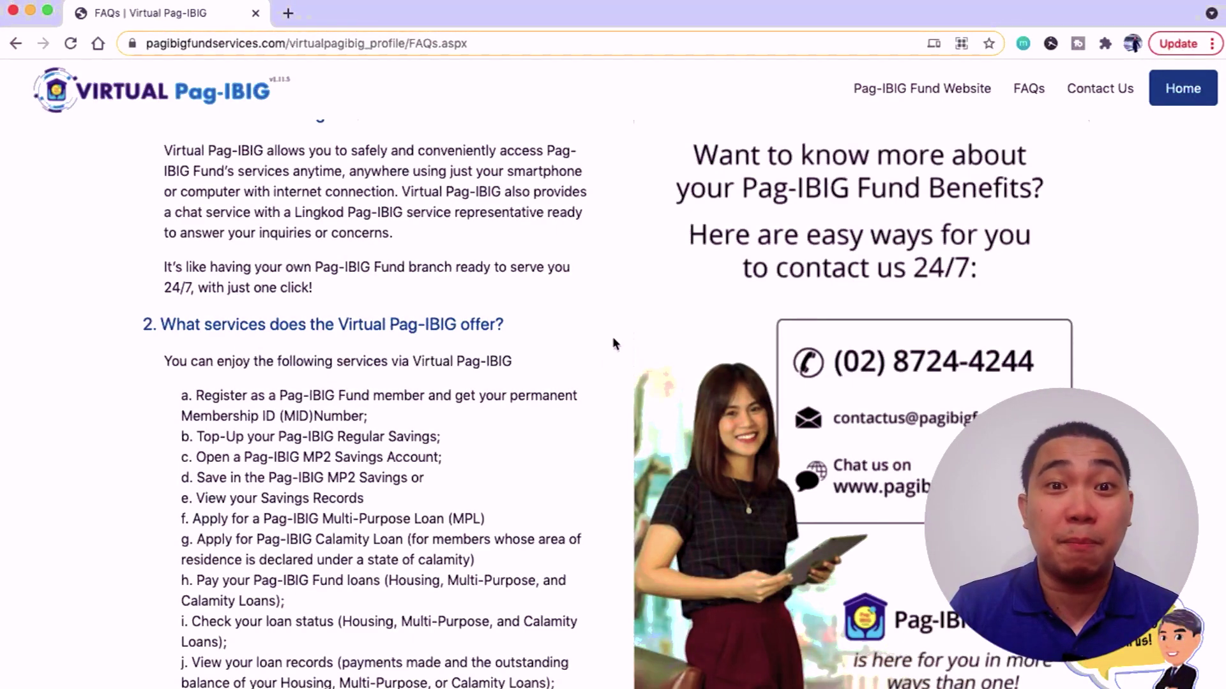
pyautogui.scroll(-1, 614, 337)
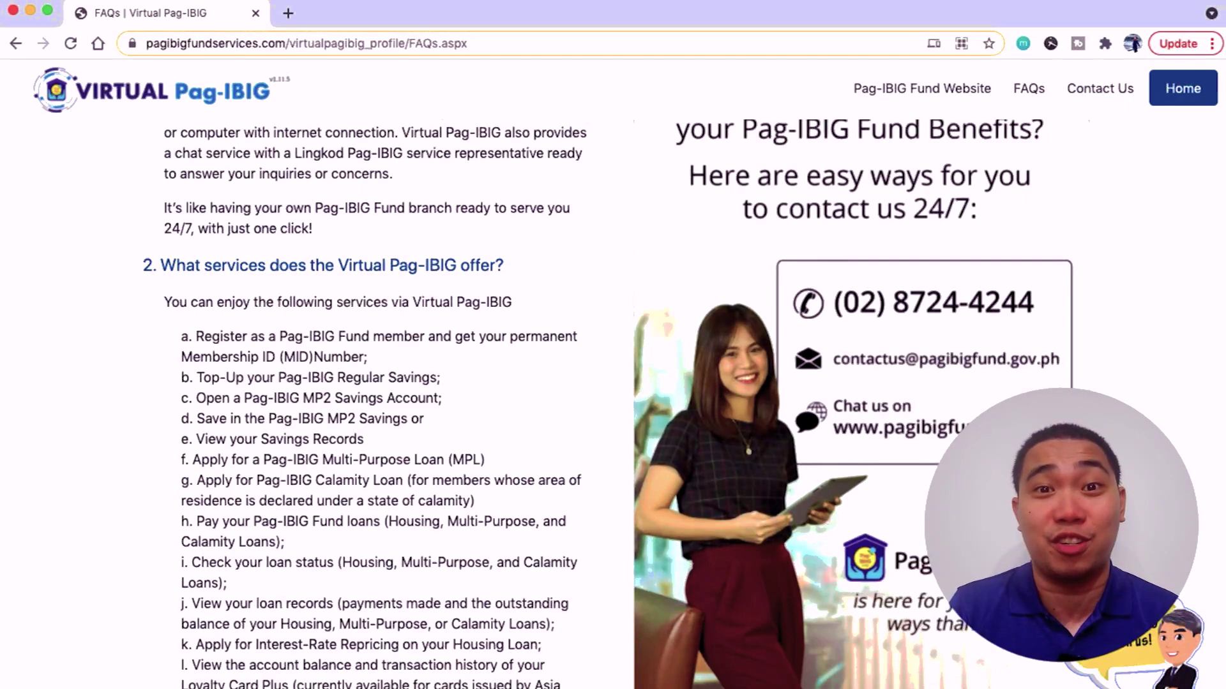
pyautogui.scroll(-3, 408, 383)
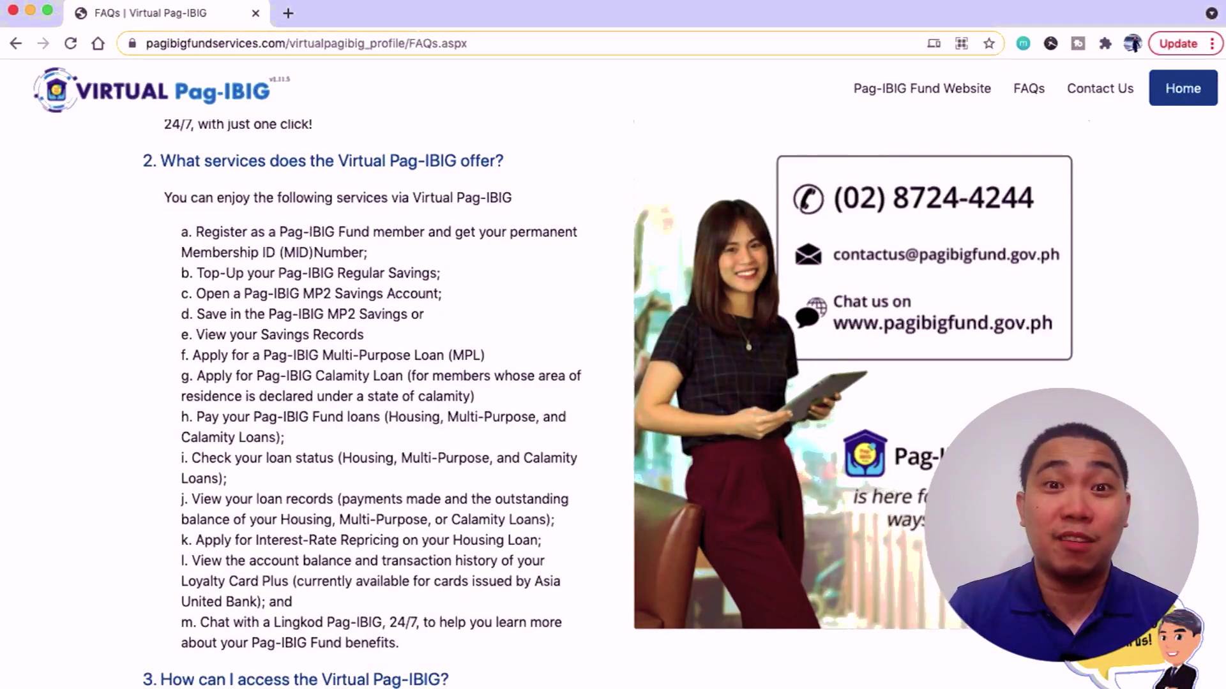
pyautogui.scroll(-1, 613, 383)
pyautogui.scroll(1, 613, 384)
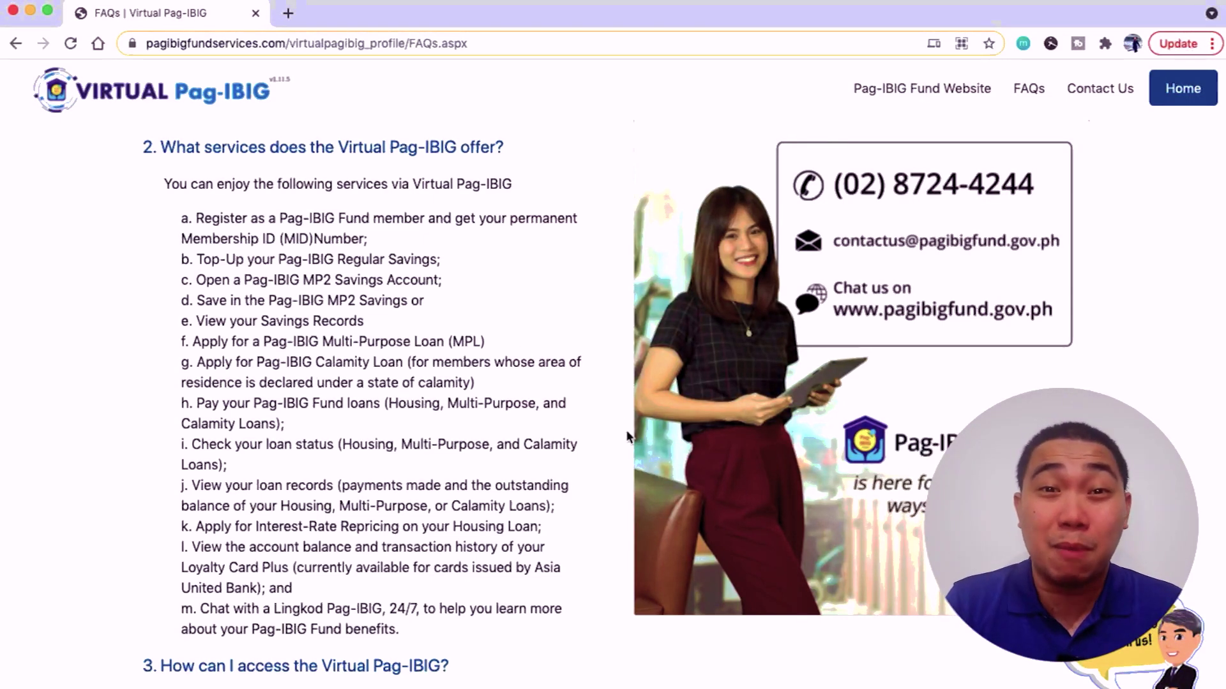
pyautogui.scroll(-10, 627, 436)
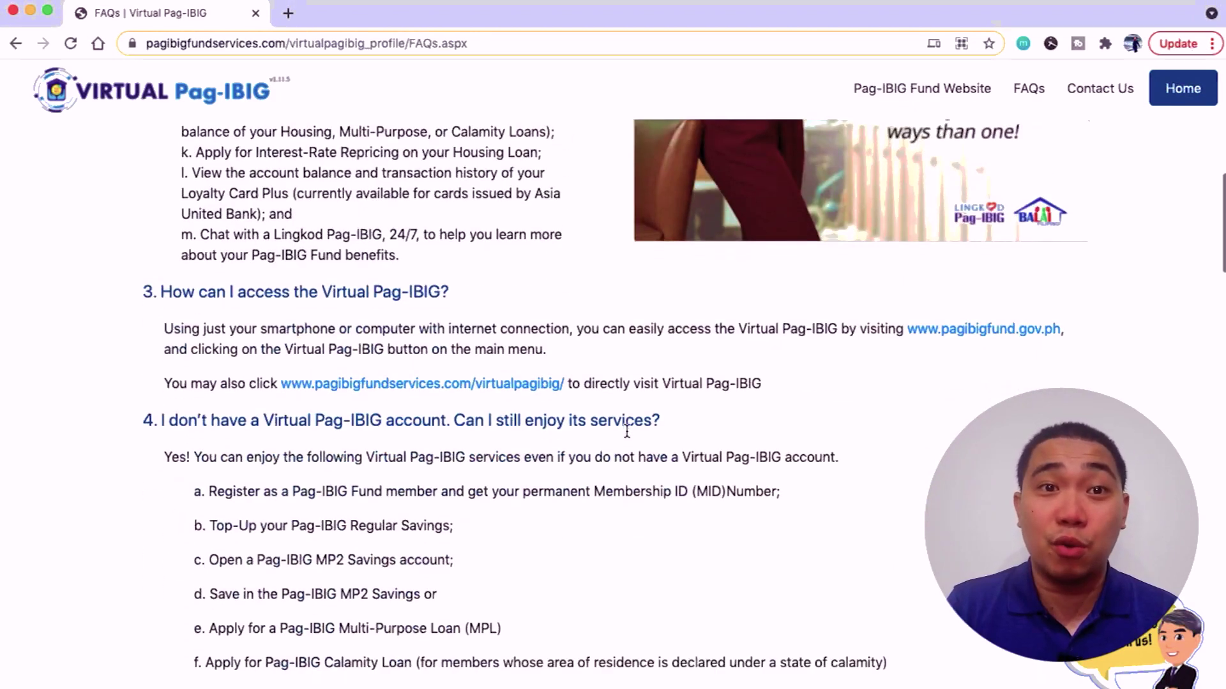
pyautogui.scroll(-1, 627, 436)
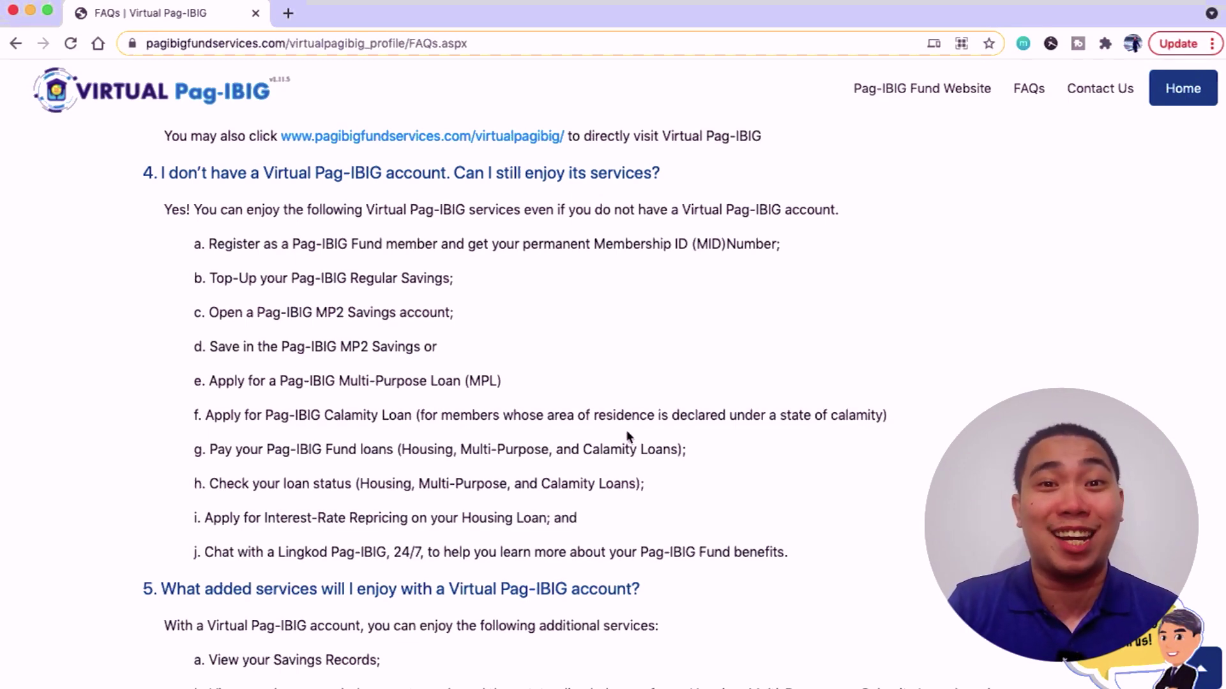
pyautogui.scroll(-5, 627, 436)
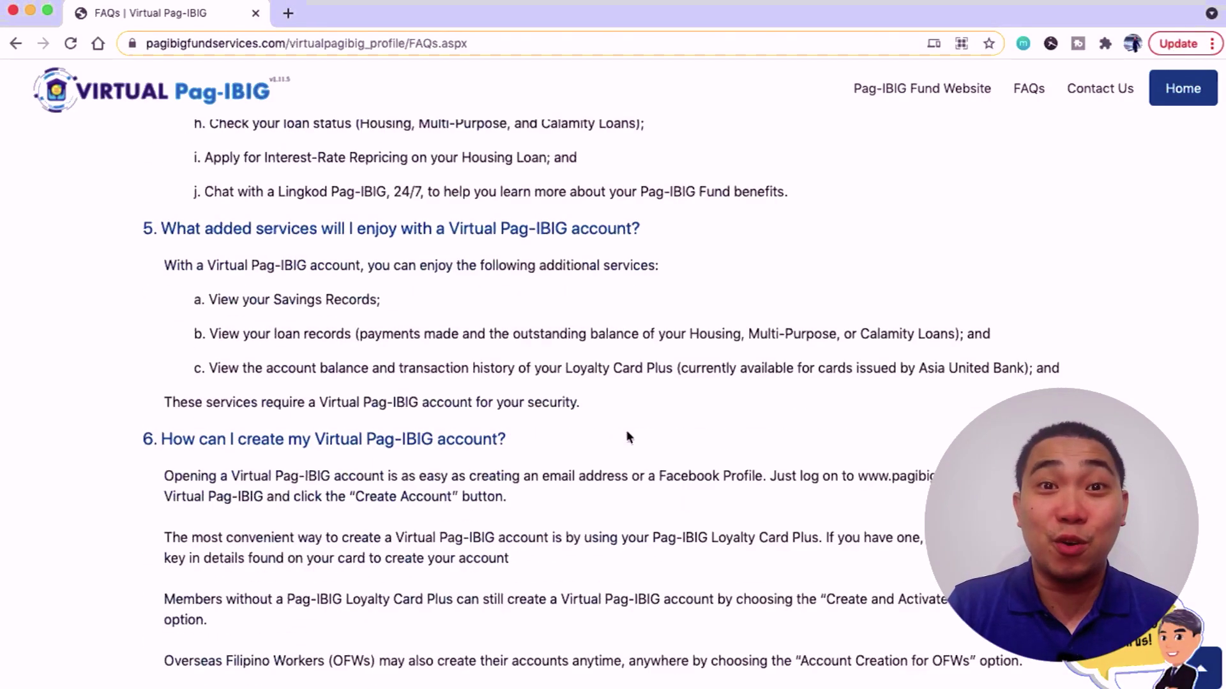
pyautogui.scroll(-4, 627, 436)
pyautogui.scroll(-8, 627, 436)
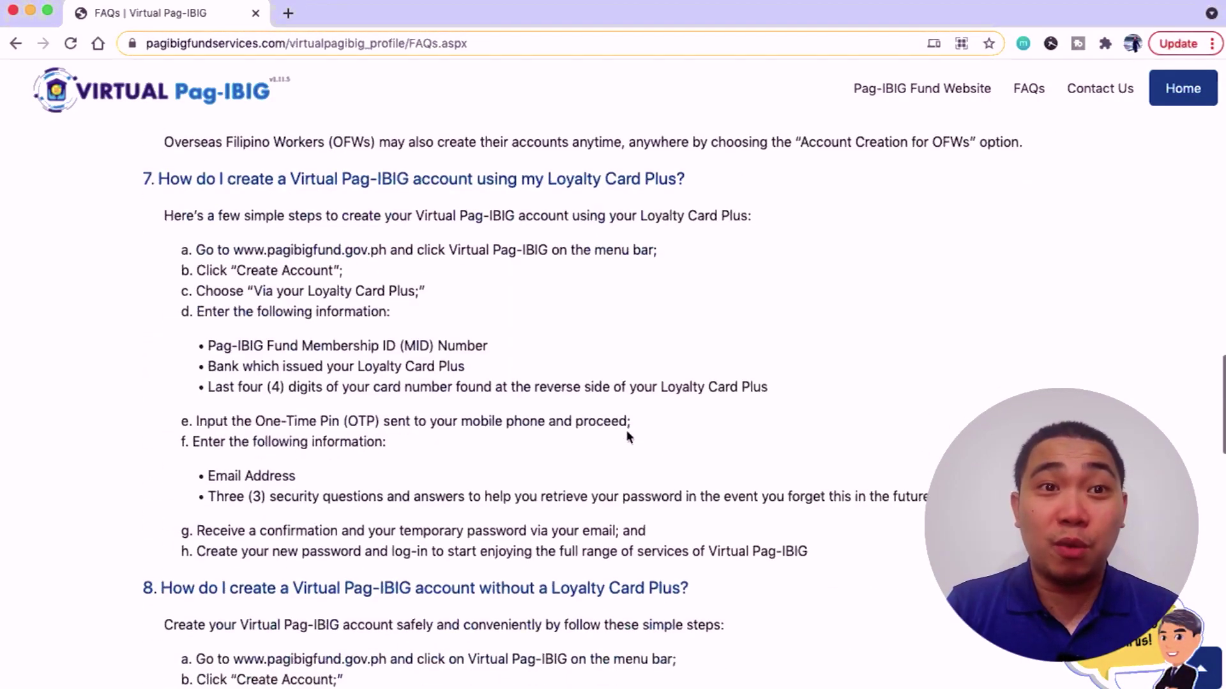
# Read question 8 on creating an account without a Loyalty Card Plus, highlighting the required membership ID, name, birth date and mobile number items.
pyautogui.scroll(-5, 627, 436)
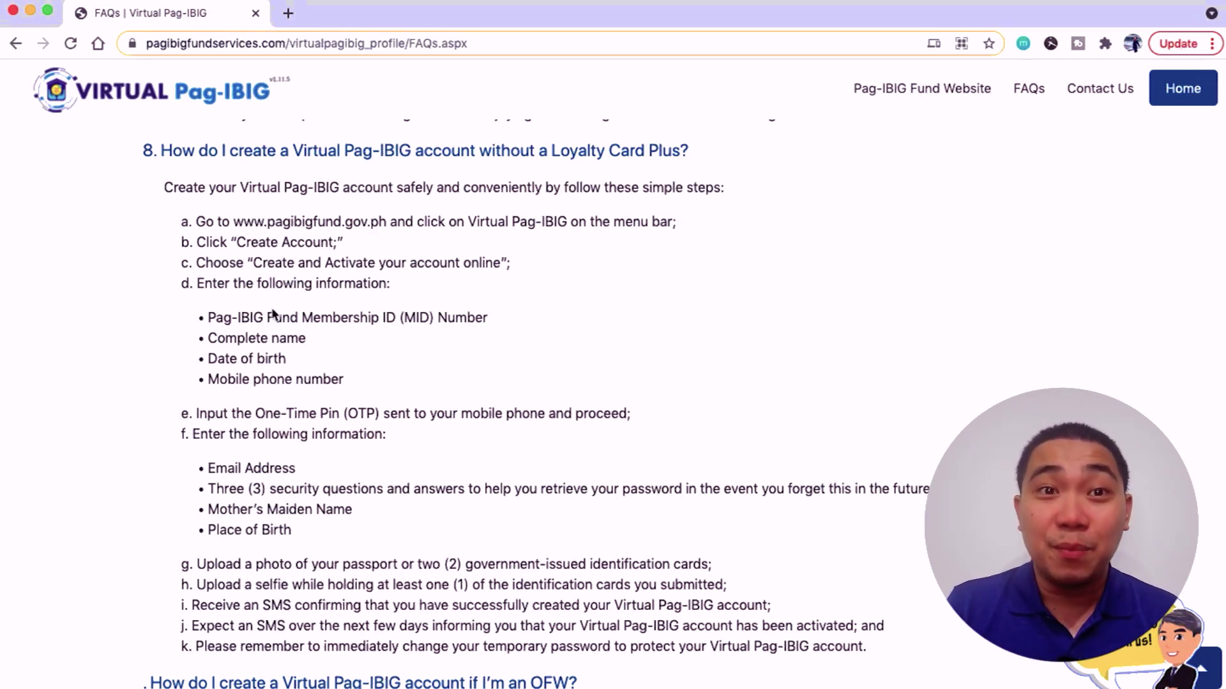
pyautogui.moveTo(200, 314); pyautogui.dragTo(364, 377)
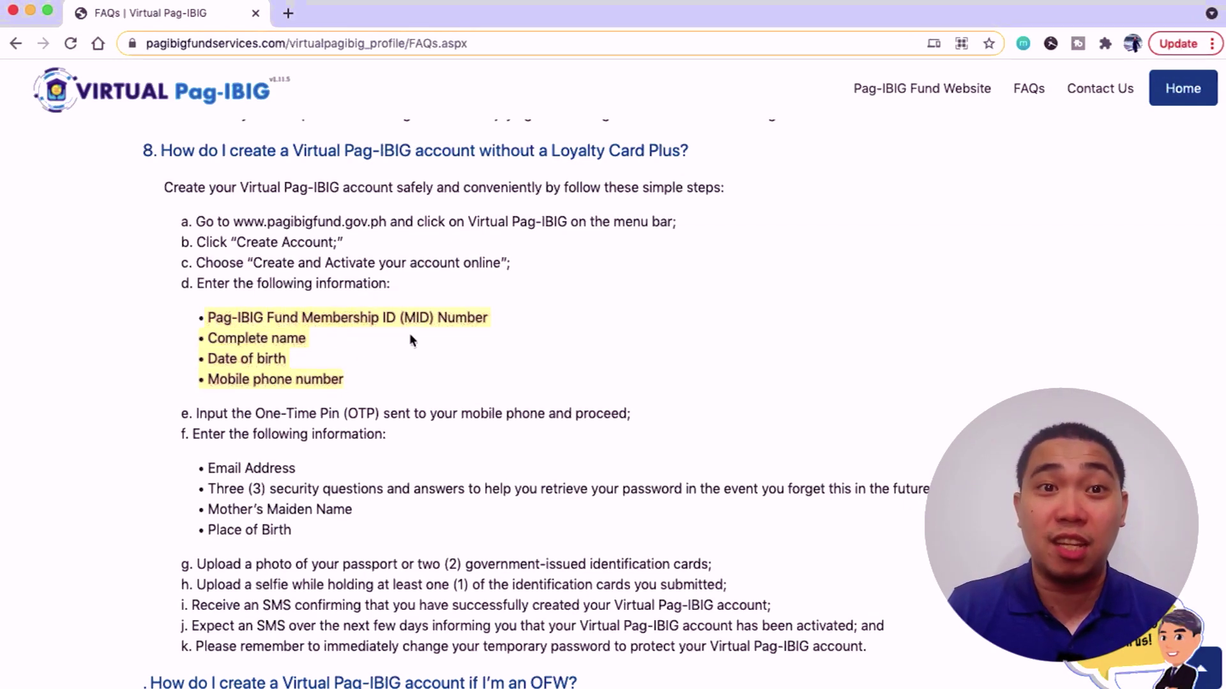
pyautogui.scroll(-1, 461, 349)
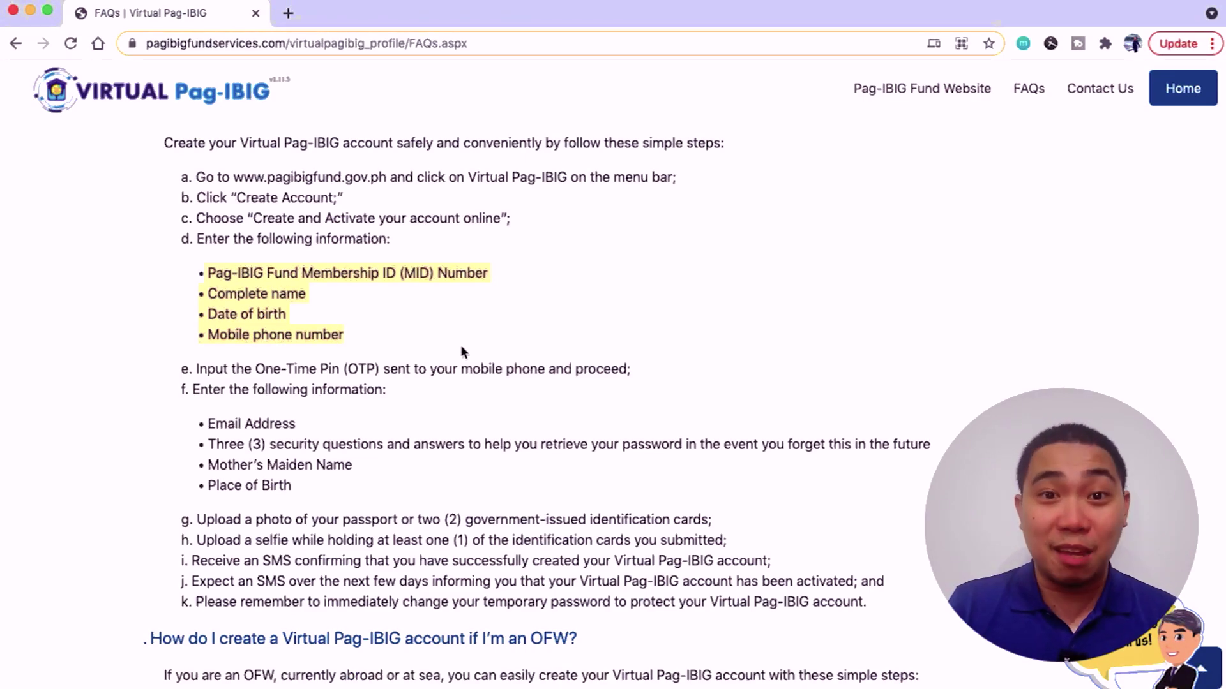
pyautogui.click(504, 333)
pyautogui.scroll(-3, 507, 334)
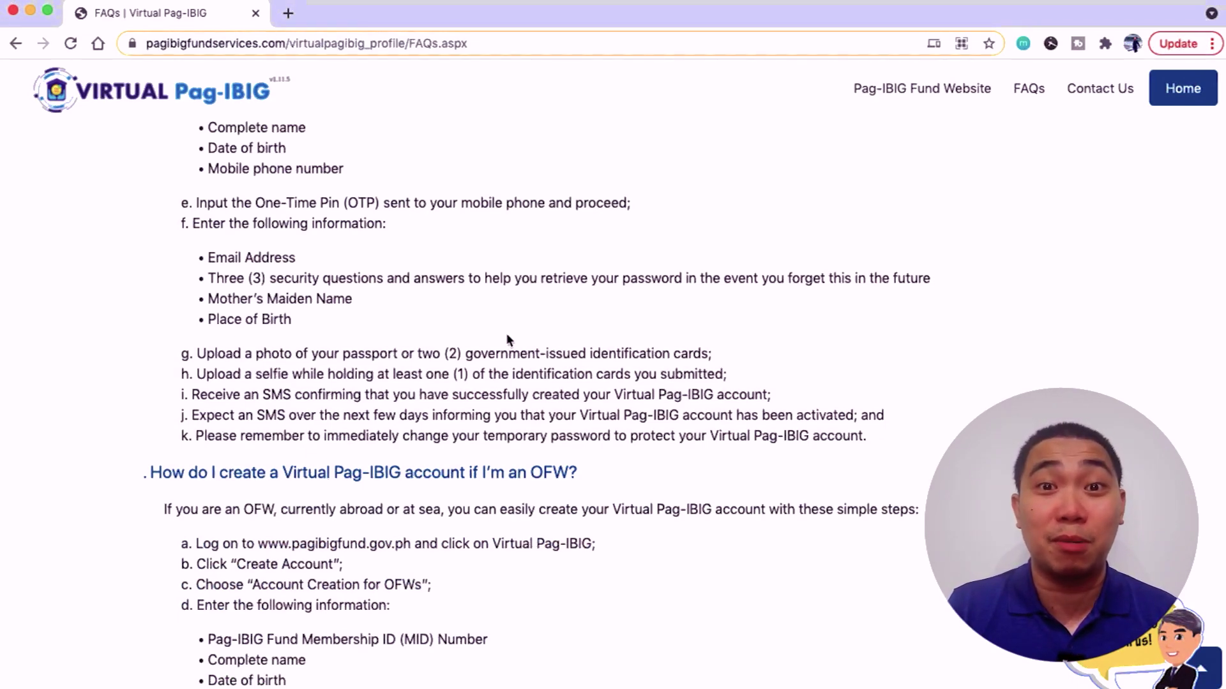
pyautogui.scroll(3, 507, 334)
pyautogui.scroll(-1, 507, 339)
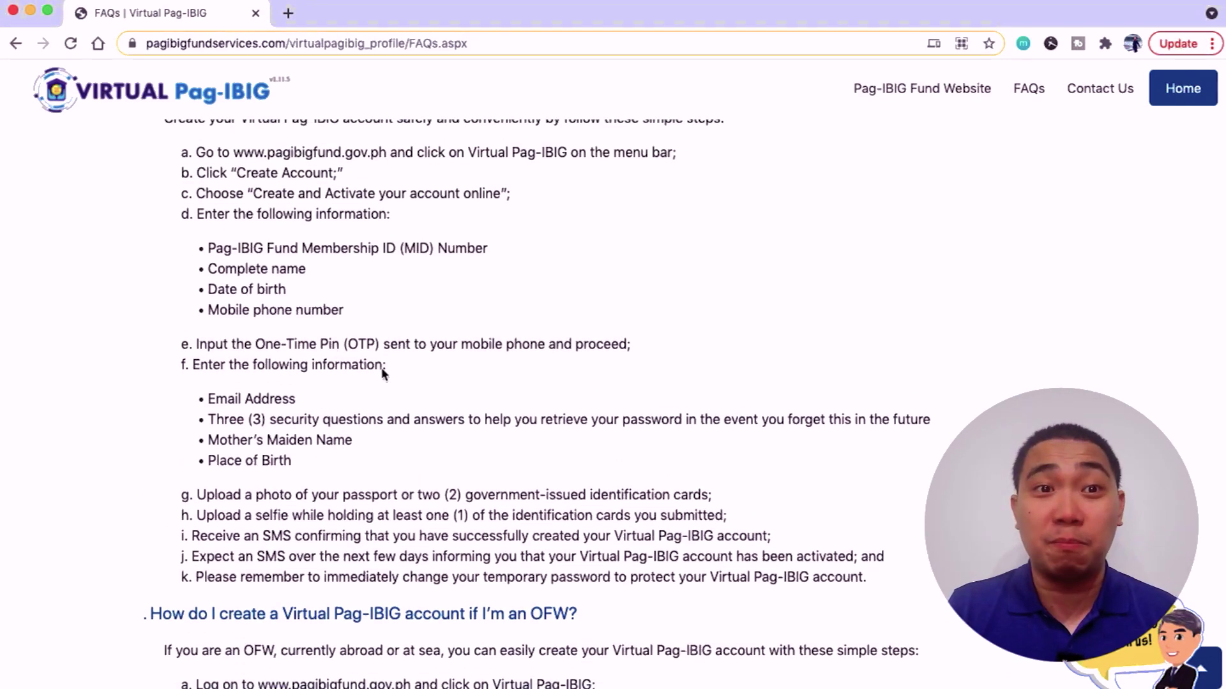
pyautogui.scroll(-3, 425, 389)
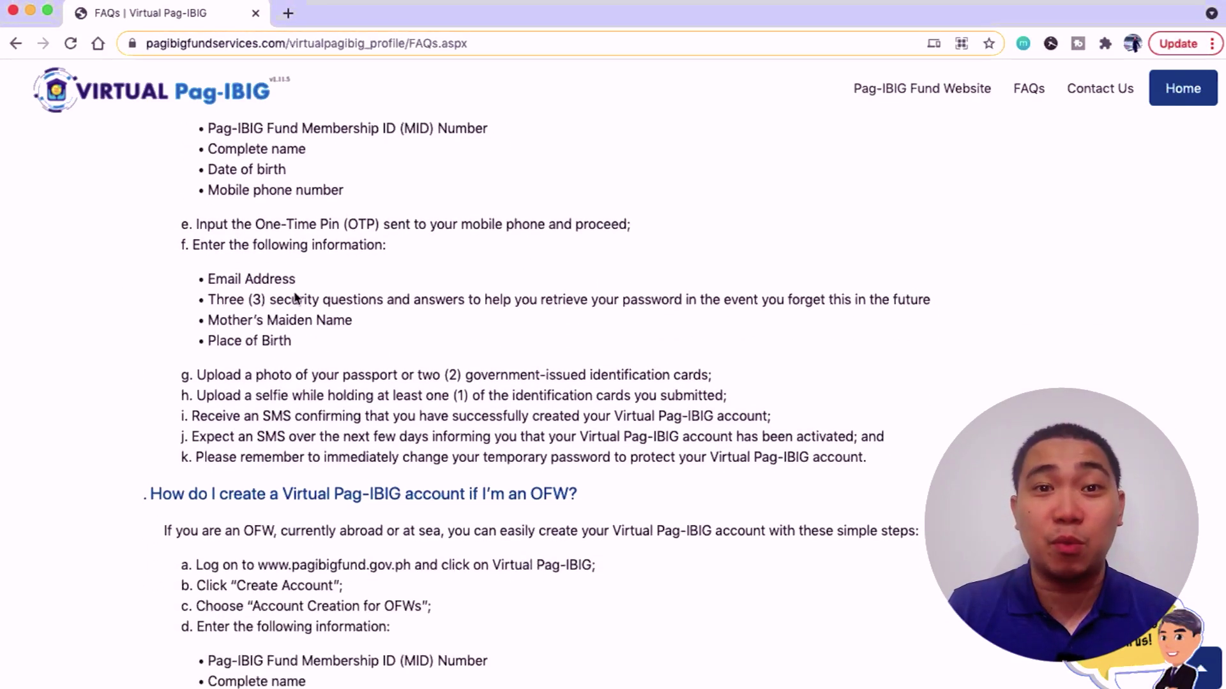
pyautogui.moveTo(207, 279); pyautogui.dragTo(281, 290)
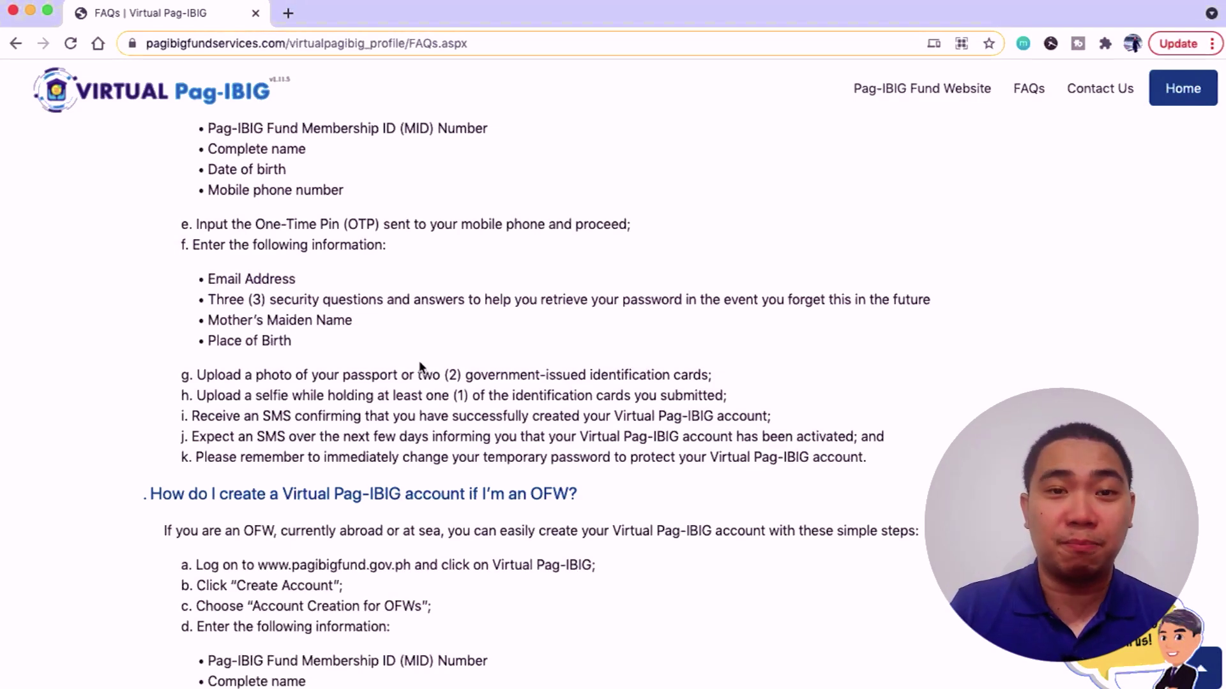
# Examine question 8's identification upload requirement, highlighting the whole line and the word "passport", then clear the highlight.
pyautogui.scroll(-5, 419, 365)
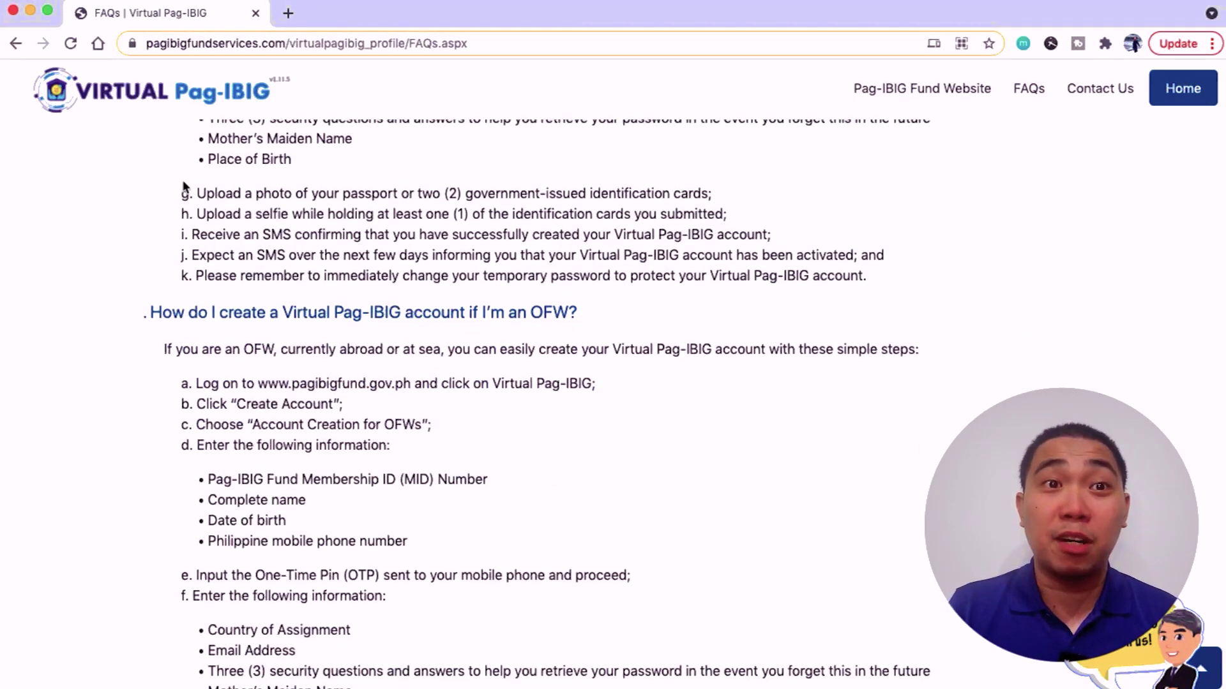
pyautogui.moveTo(186, 192); pyautogui.dragTo(714, 193)
pyautogui.scroll(3, 743, 265)
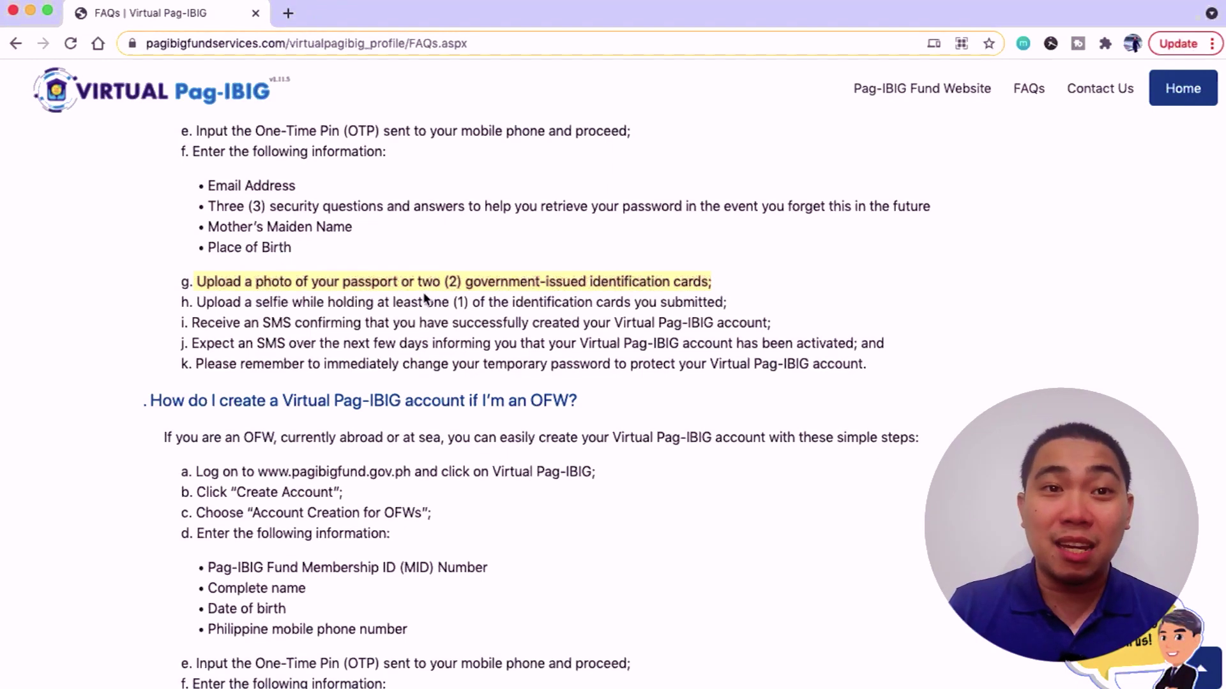
pyautogui.click(378, 286)
pyautogui.moveTo(397, 281); pyautogui.dragTo(330, 280)
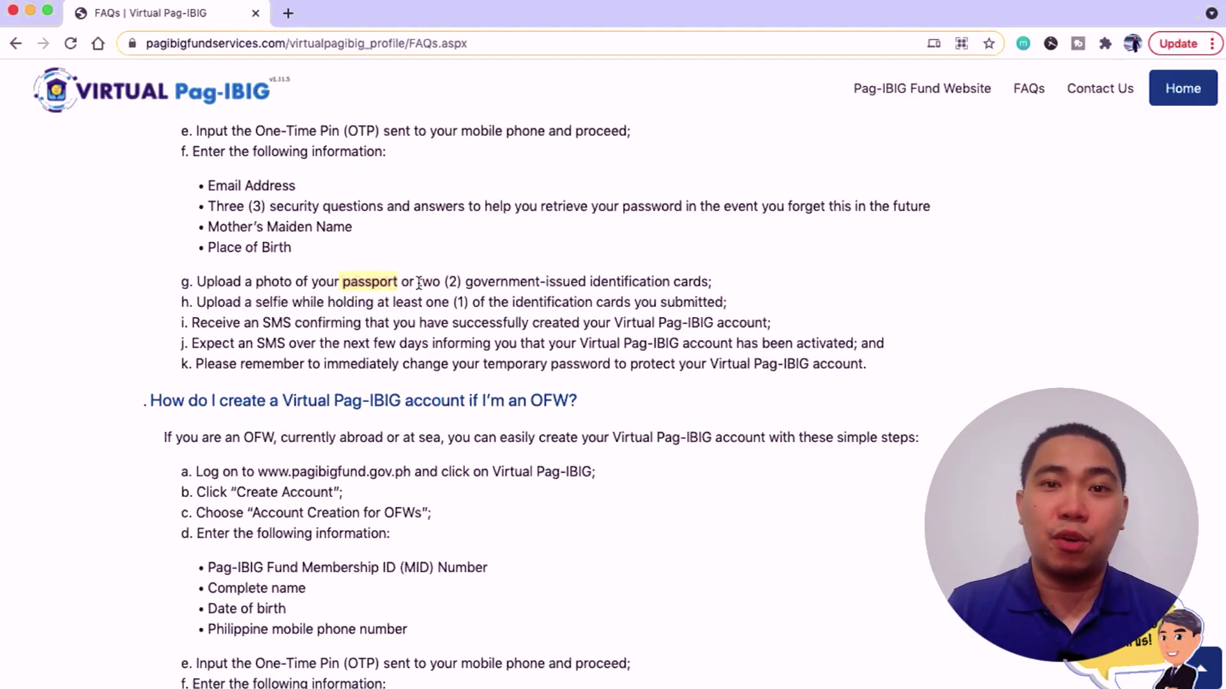
pyautogui.click(431, 305)
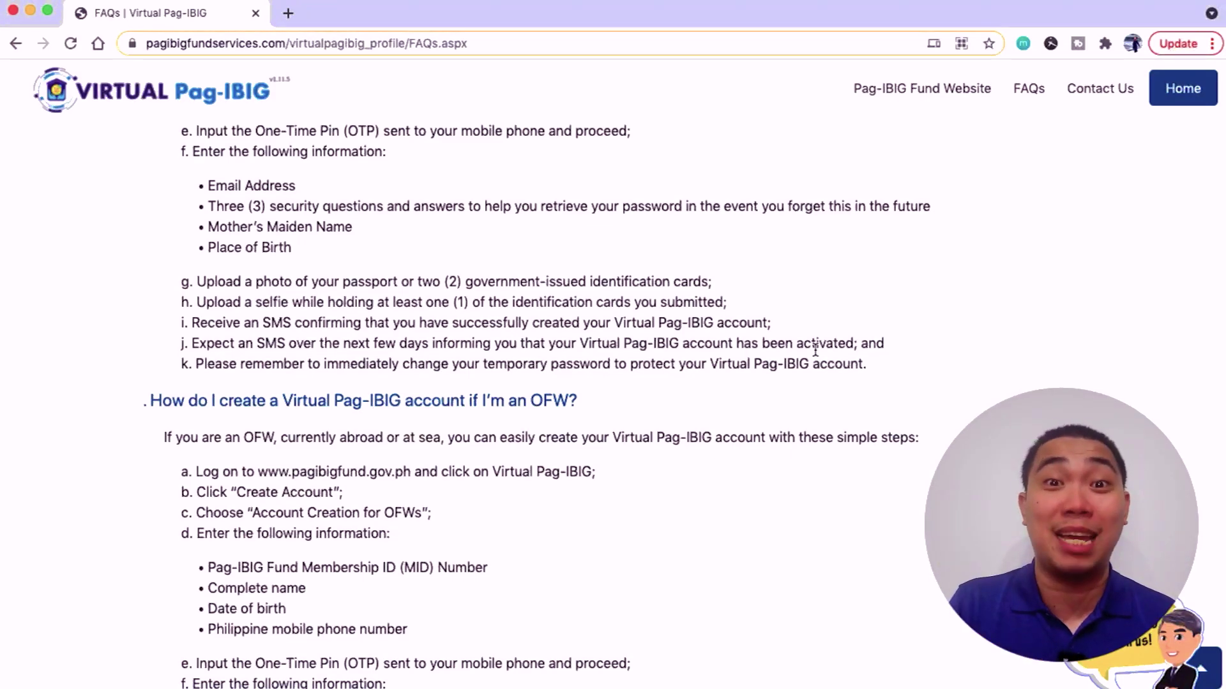
# Compare the FAQ instructions for creating an account with a Loyalty Card Plus, without one, and as an OFW.
pyautogui.scroll(10, 845, 307)
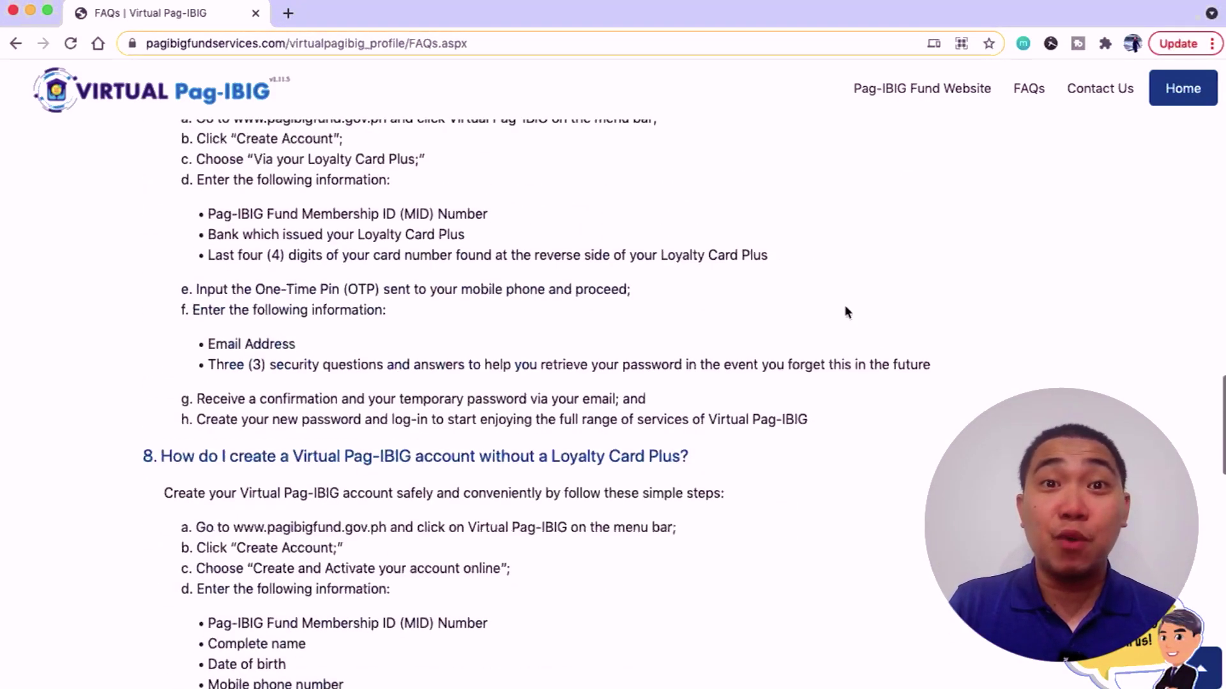
pyautogui.scroll(1, 845, 312)
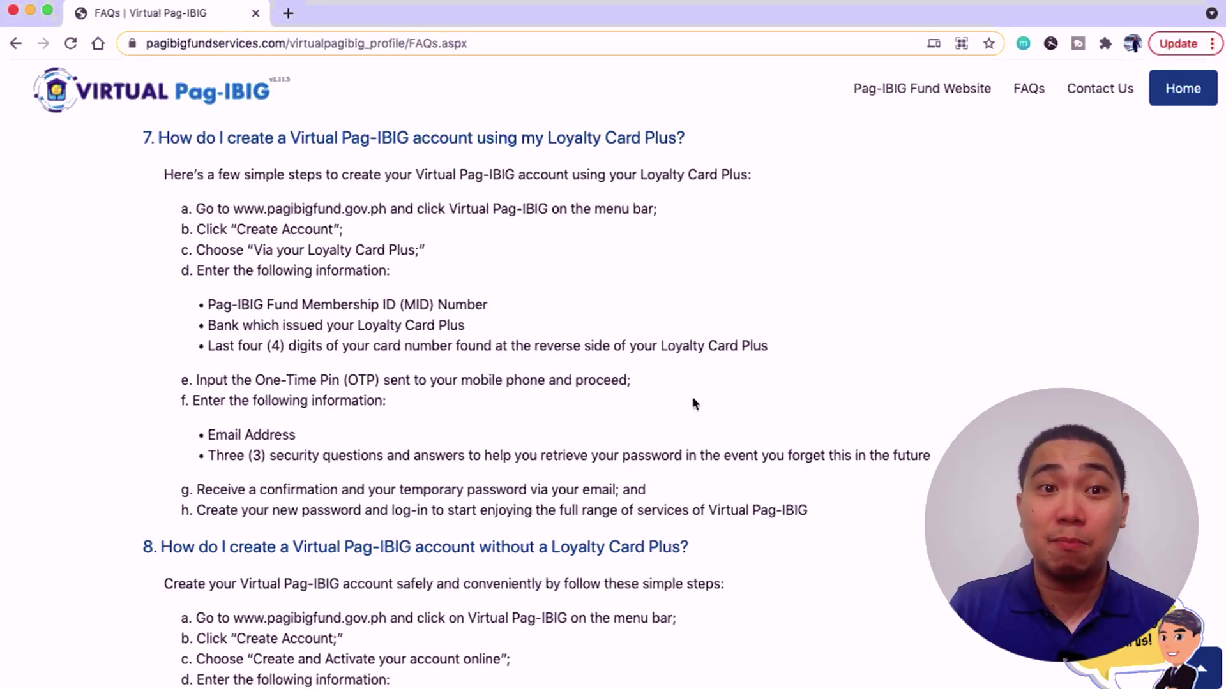
pyautogui.scroll(-2, 694, 404)
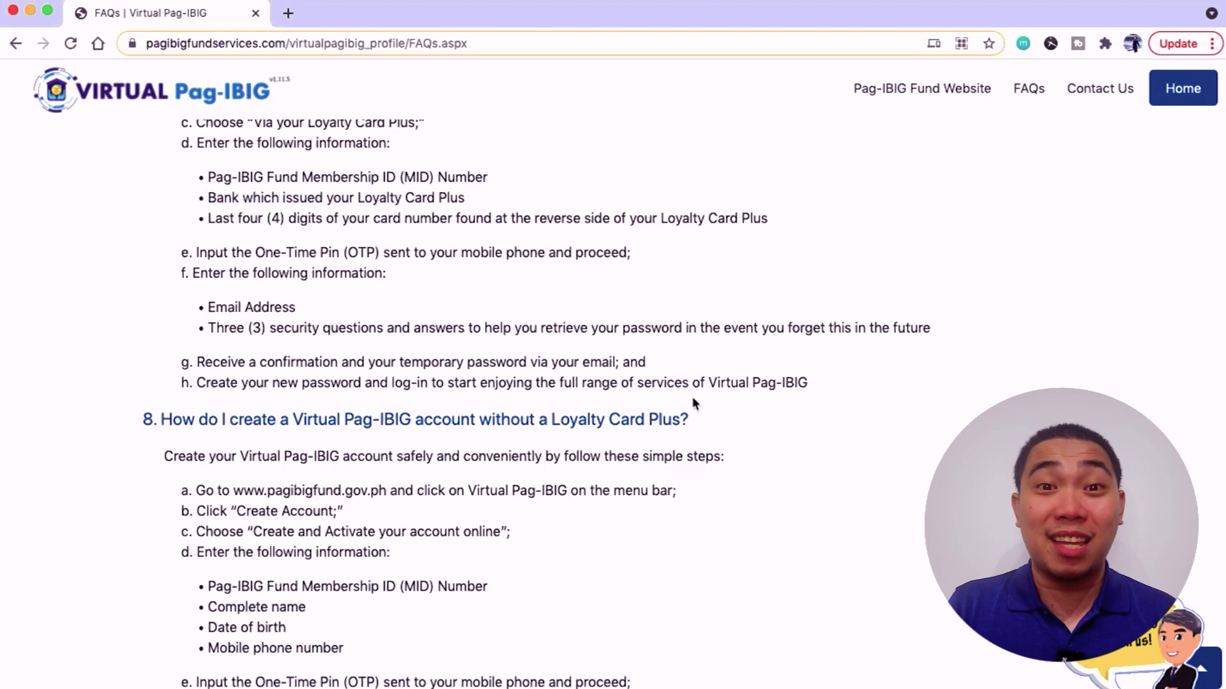
pyautogui.scroll(-12, 694, 404)
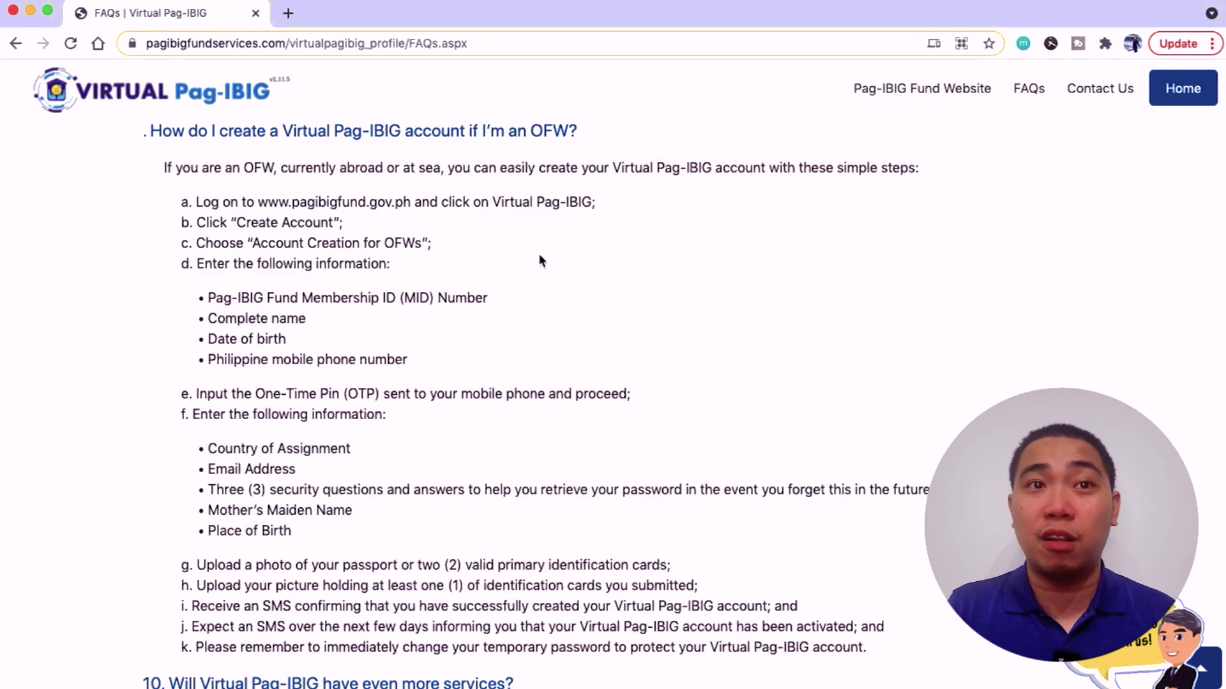
pyautogui.scroll(5, 539, 256)
pyautogui.scroll(4, 539, 257)
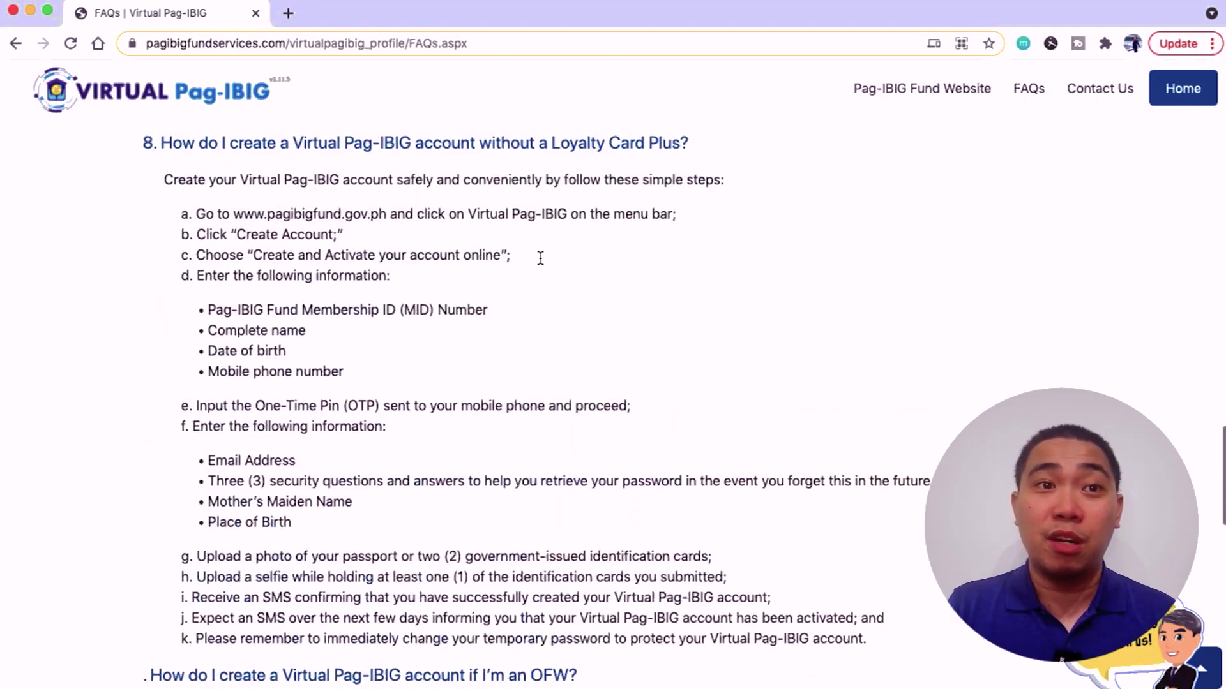
pyautogui.scroll(-8, 539, 257)
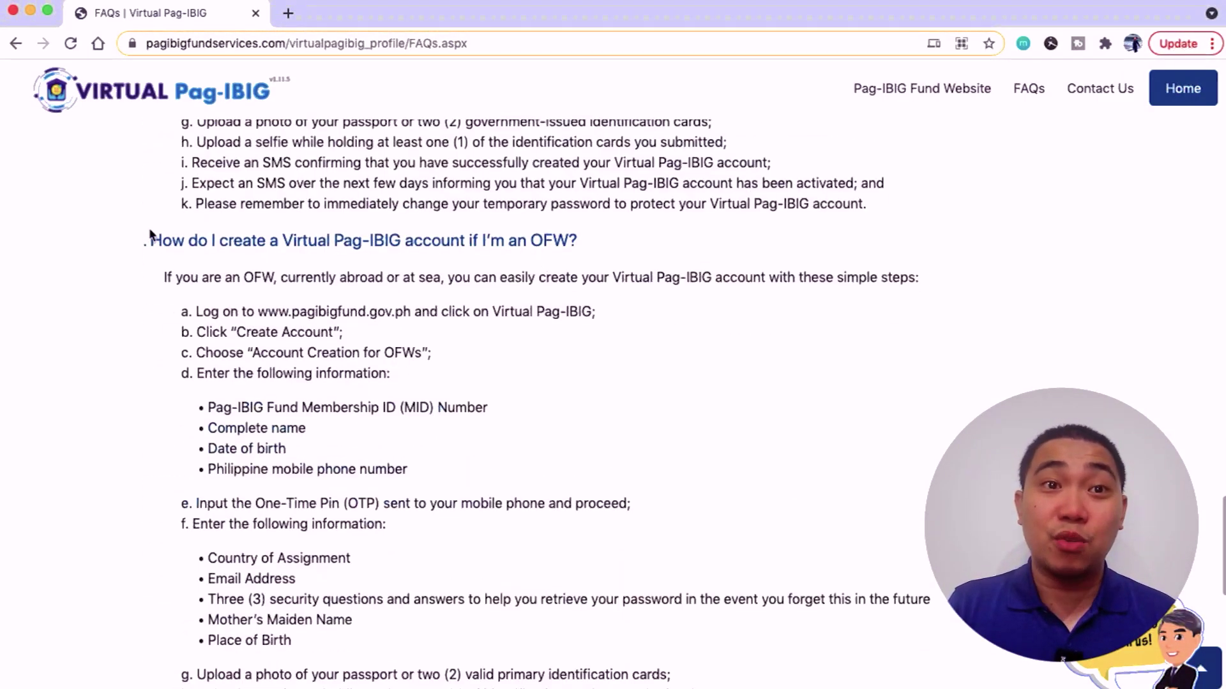
pyautogui.scroll(-1, 607, 282)
pyautogui.scroll(-2, 607, 282)
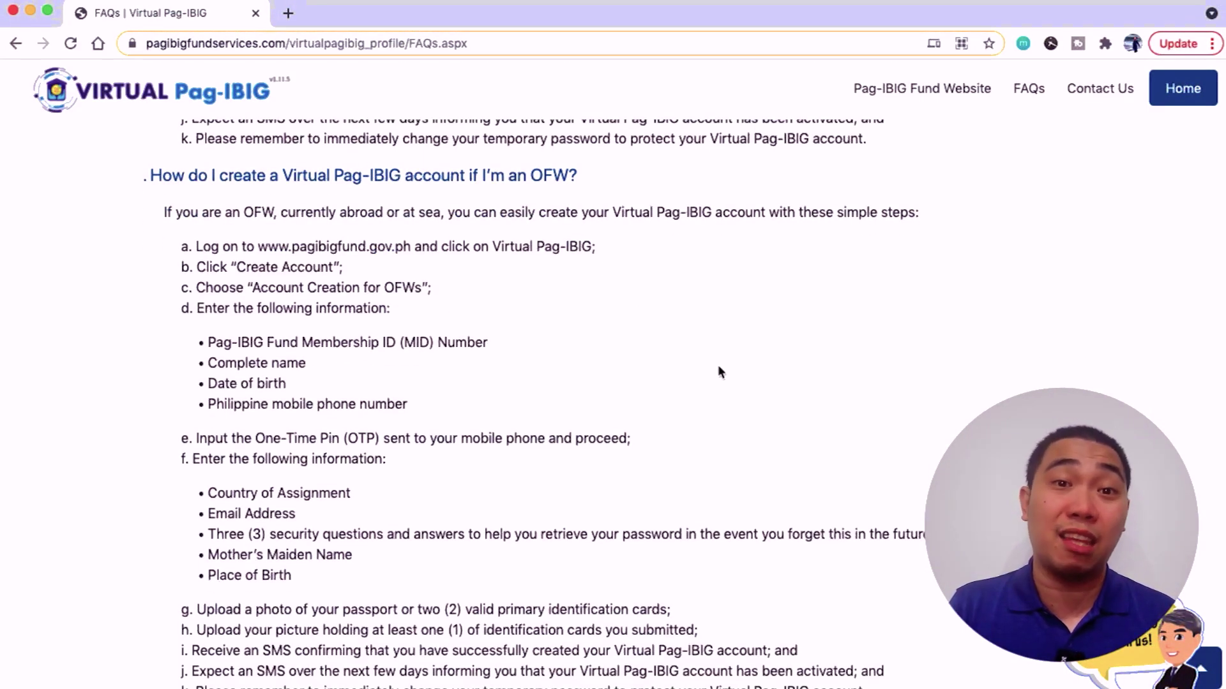
pyautogui.scroll(-4, 719, 367)
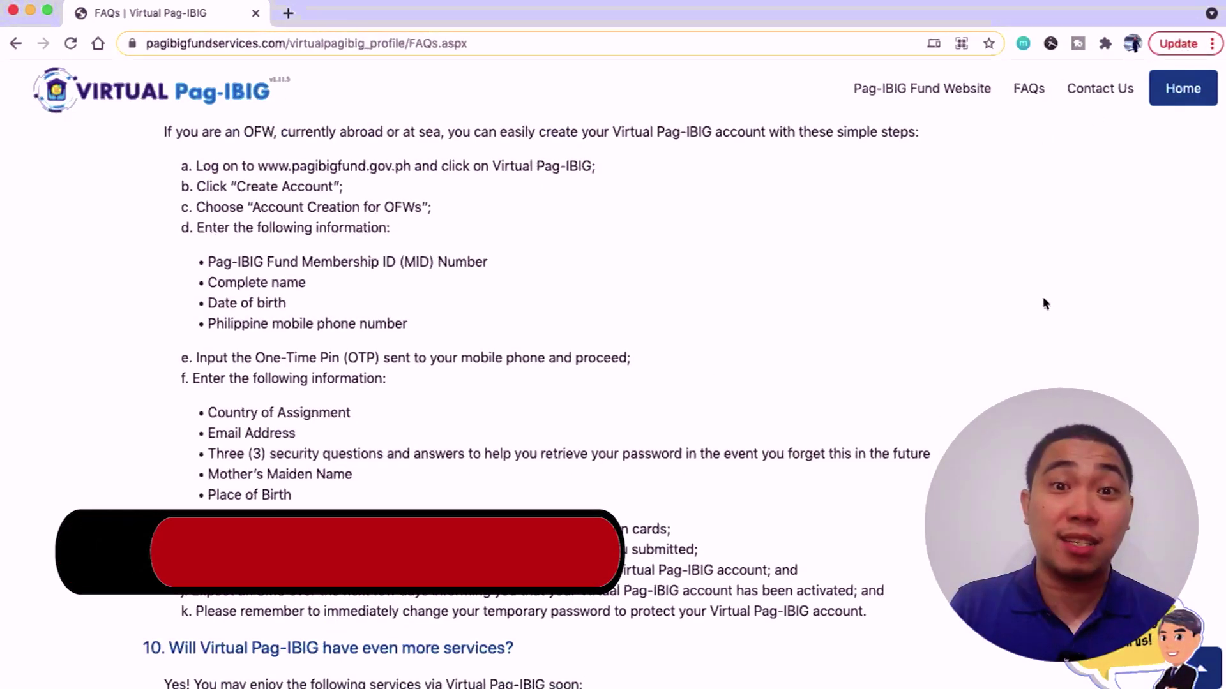
# Return to the Virtual Pag-IBIG home page and log in to the existing account with the prefilled e-mail and password.
pyautogui.click(1187, 101)
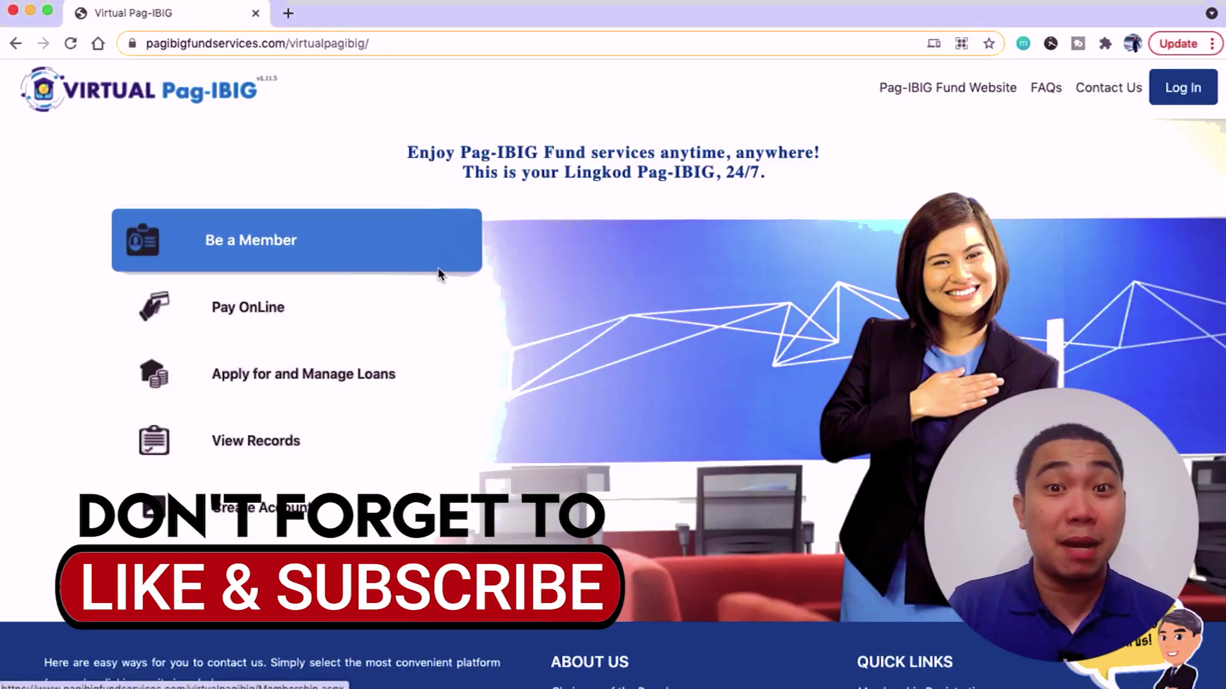
pyautogui.click(239, 591)
pyautogui.click(587, 217)
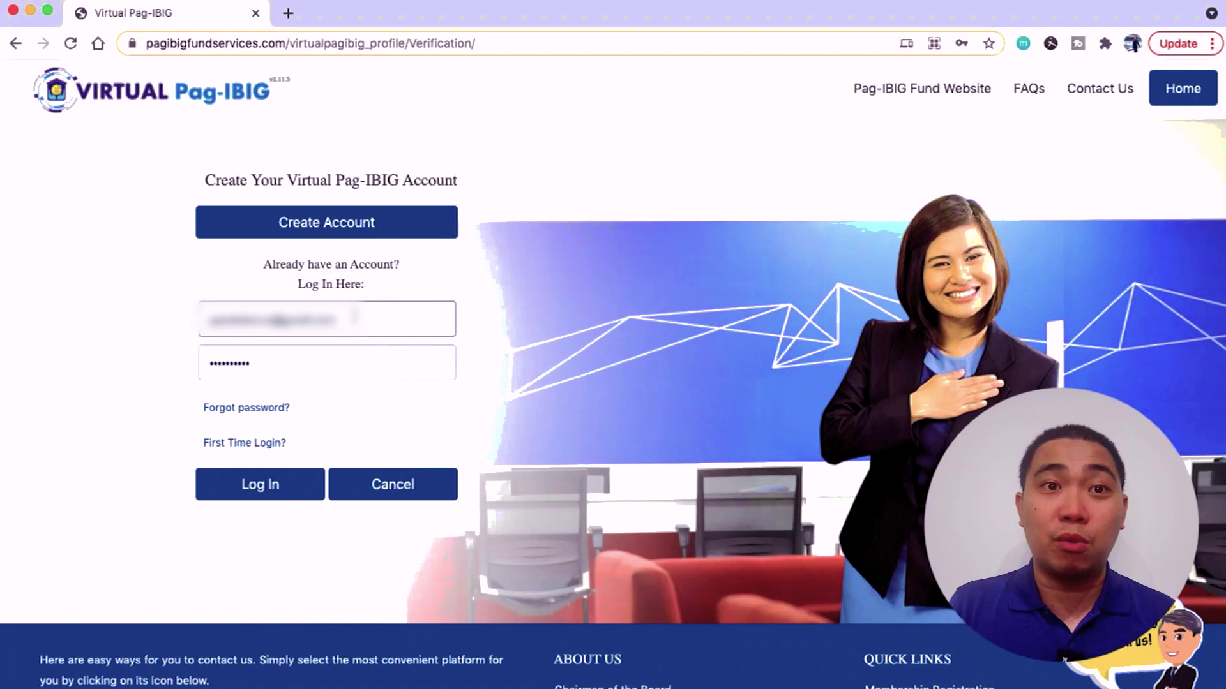
pyautogui.click(224, 365)
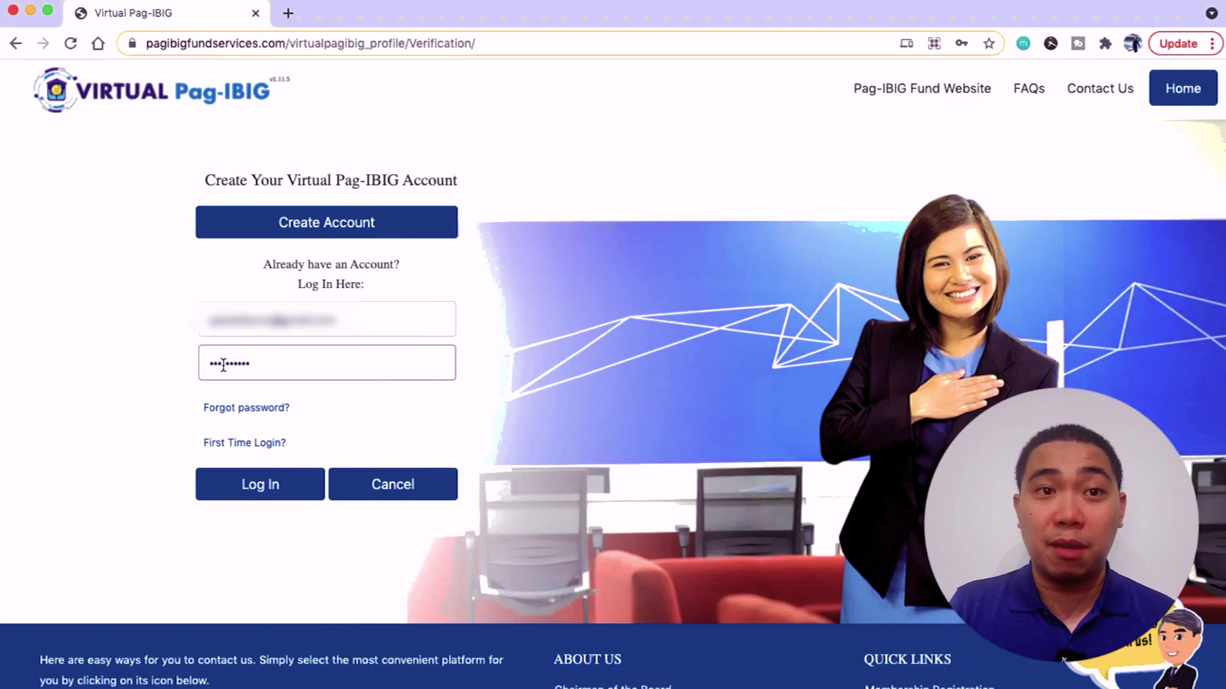
pyautogui.click(268, 484)
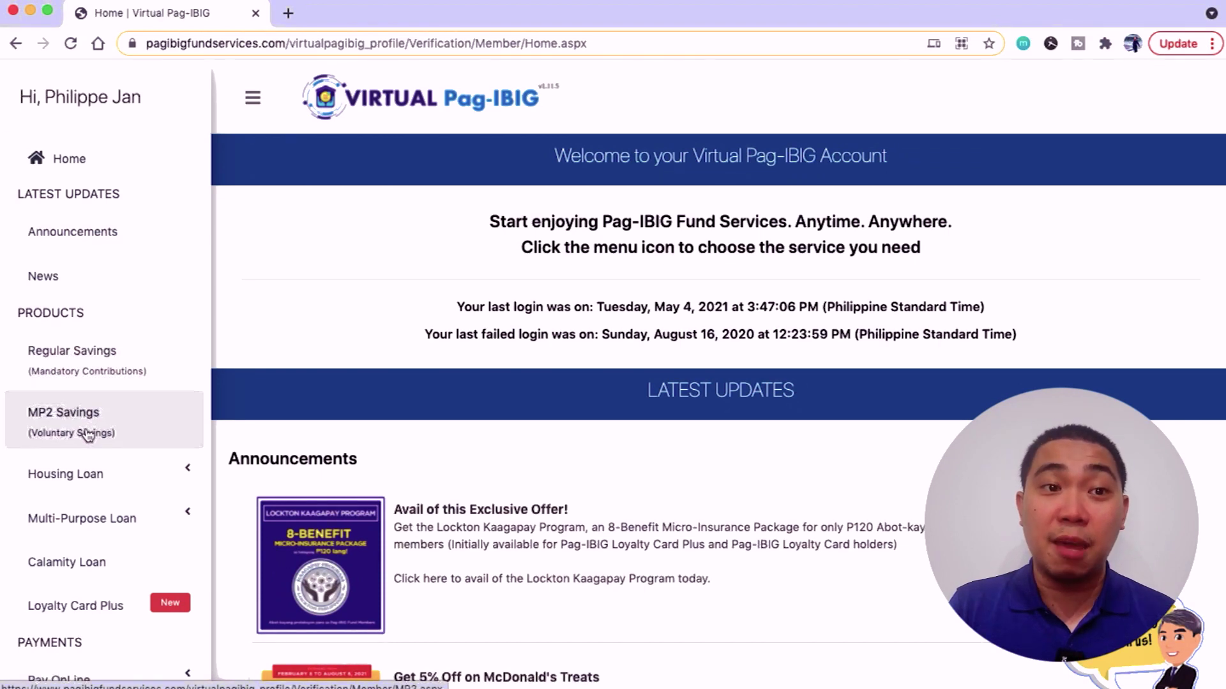
# Look through the services in the logged-in member account's menu, then collapse the menu.
pyautogui.scroll(-1, 93, 550)
pyautogui.scroll(-3, 93, 549)
pyautogui.scroll(3, 90, 546)
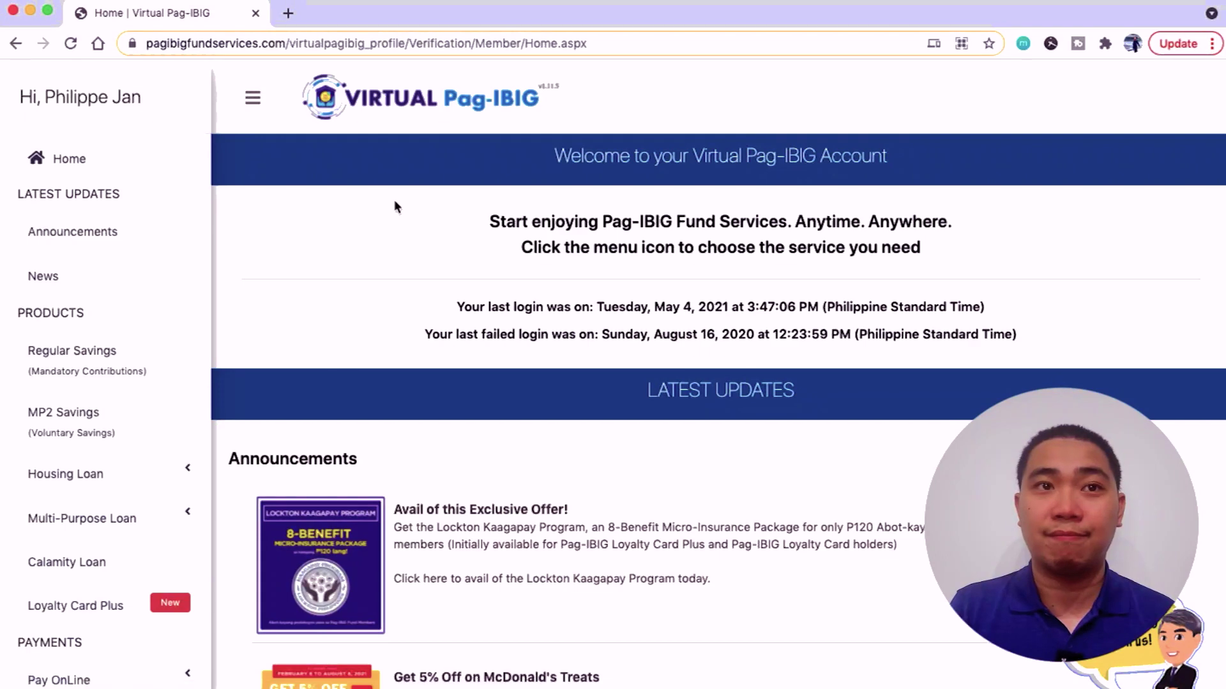
pyautogui.click(254, 102)
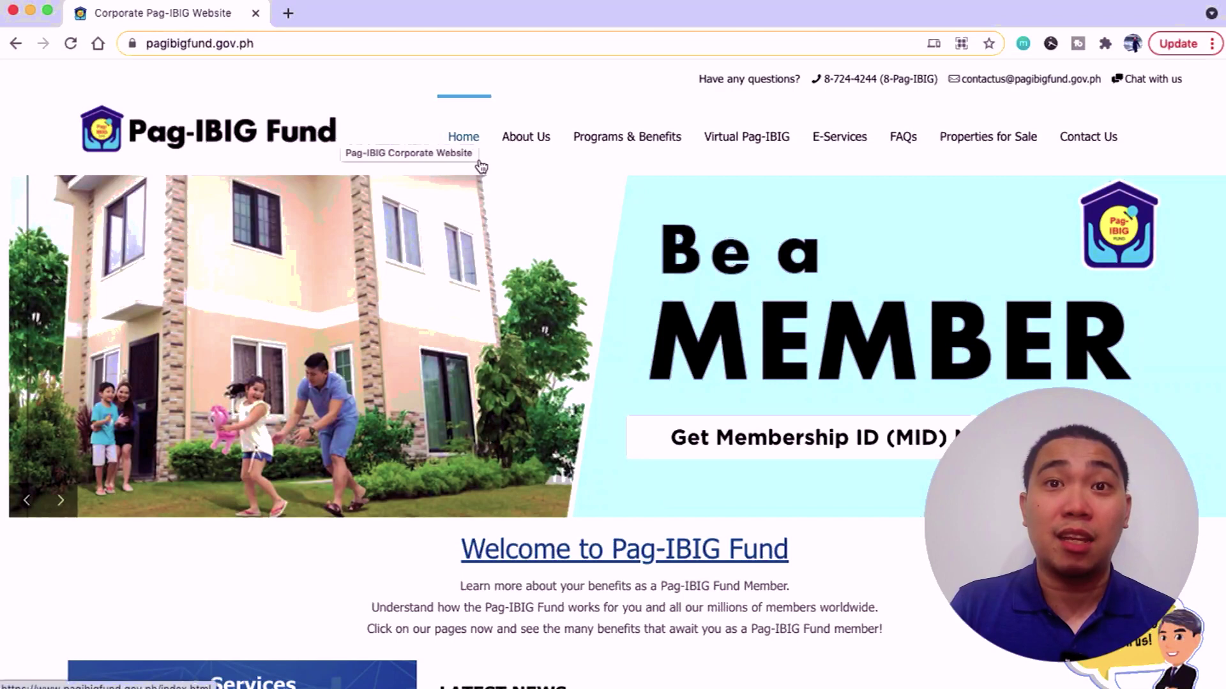
# Go from the Pag-IBIG Fund website to Virtual Pag-IBIG and open the online payment form for MP2 Savings.
pyautogui.moveTo(752, 133)
pyautogui.click(750, 192)
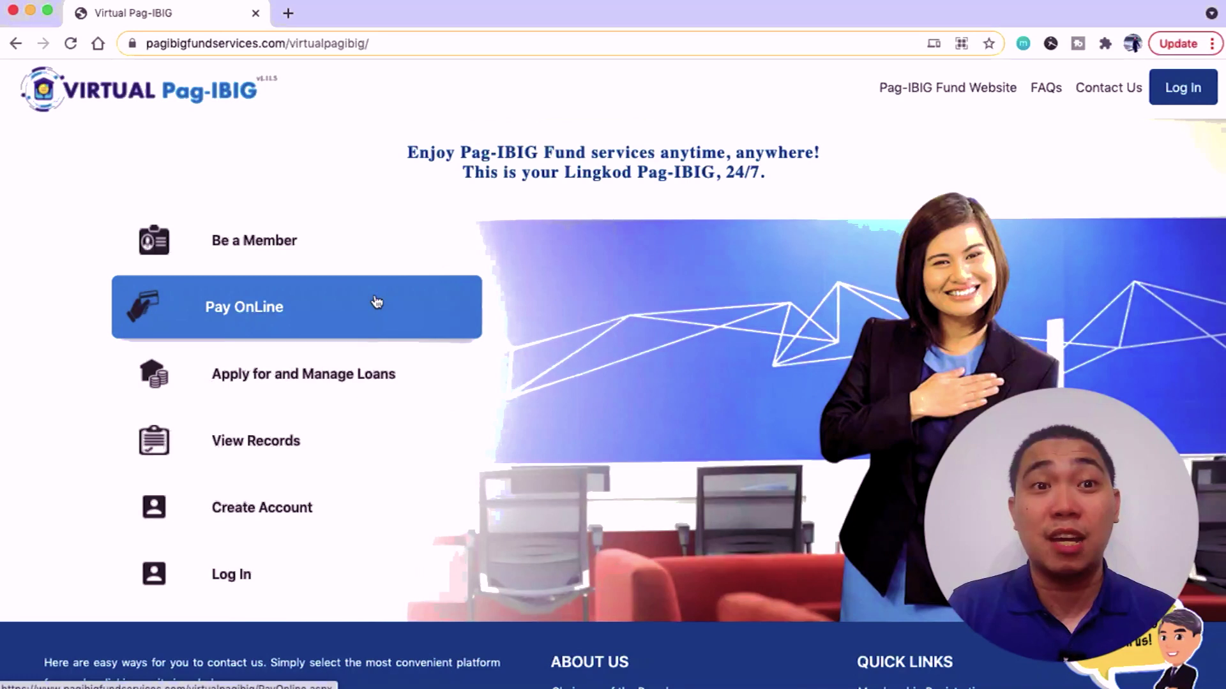
pyautogui.click(308, 316)
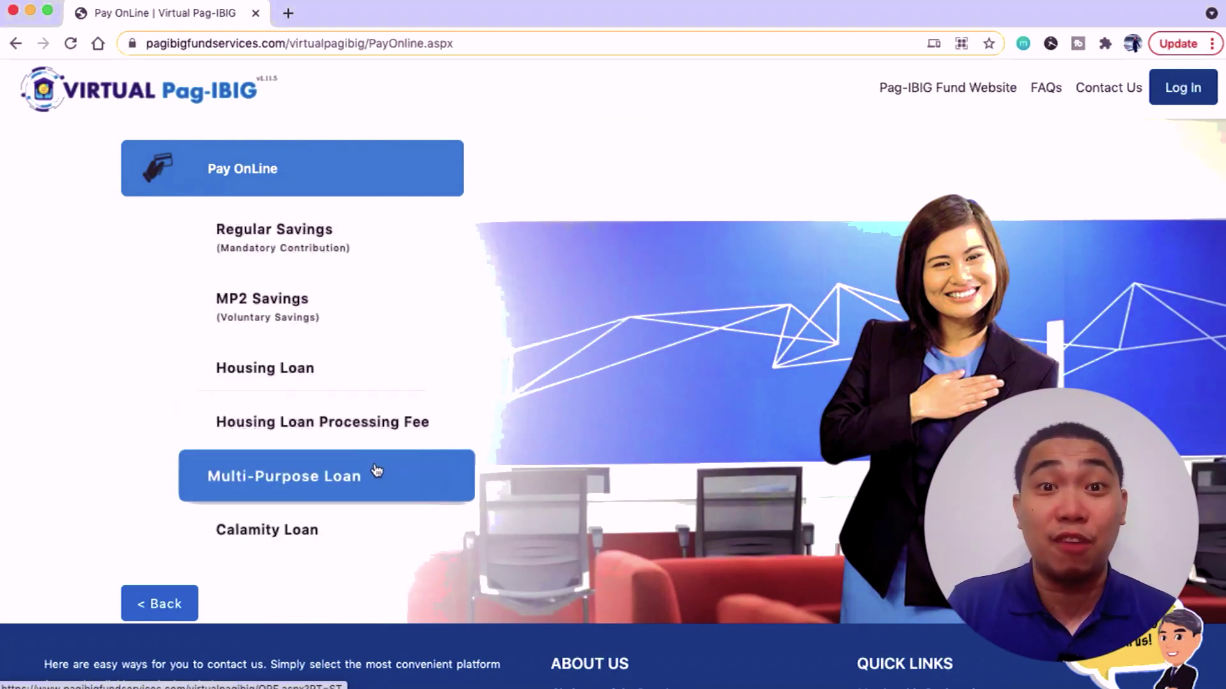
pyautogui.click(309, 321)
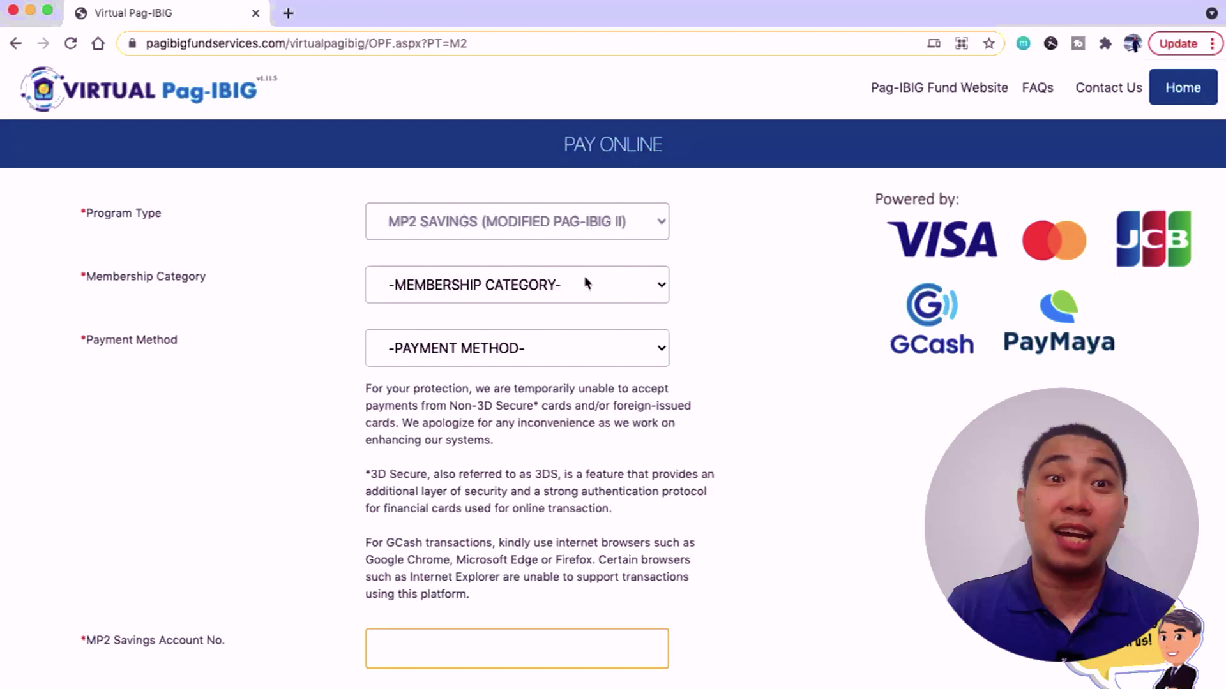
# Set the membership category to LOCAL and the payment method to PHILIPPINE-ISSUED CREDIT/DEBIT CARD.
pyautogui.click(599, 289)
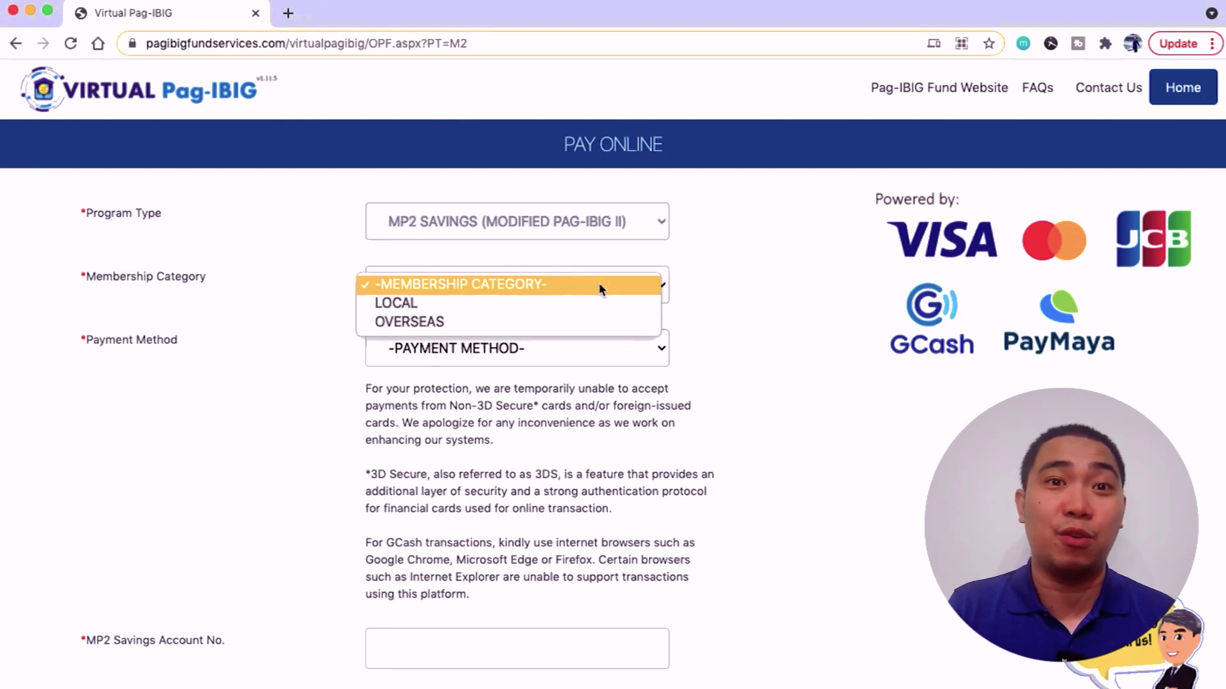
pyautogui.click(522, 307)
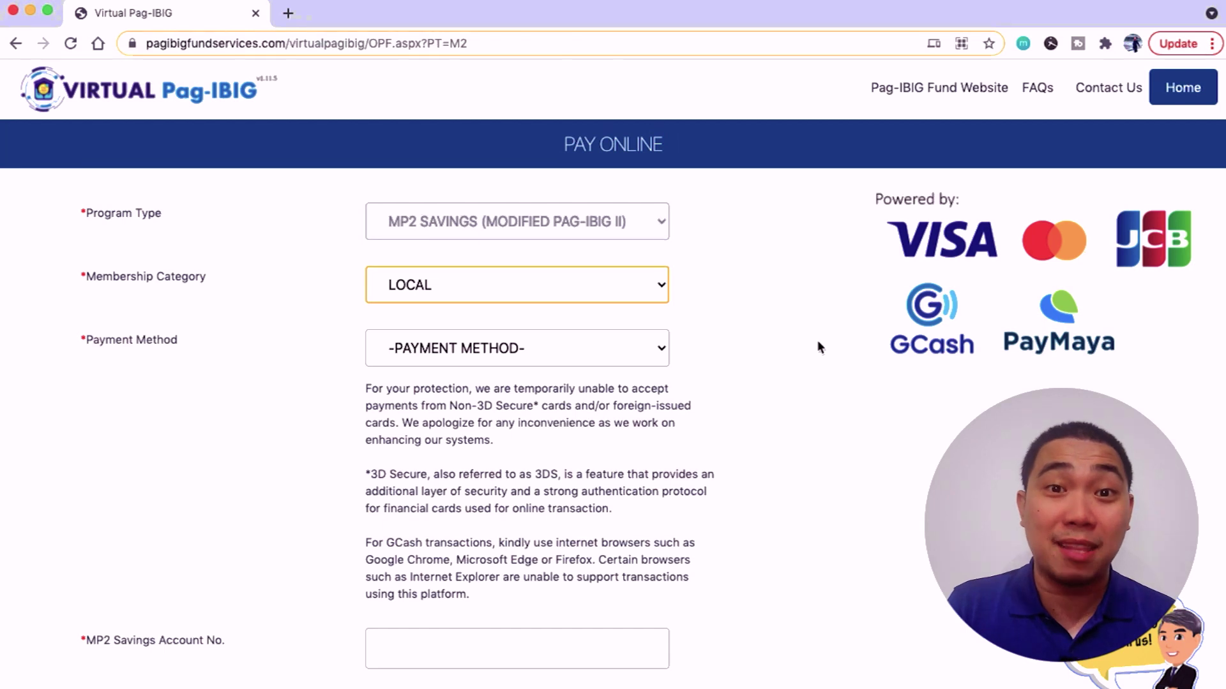
pyautogui.scroll(-2, 819, 347)
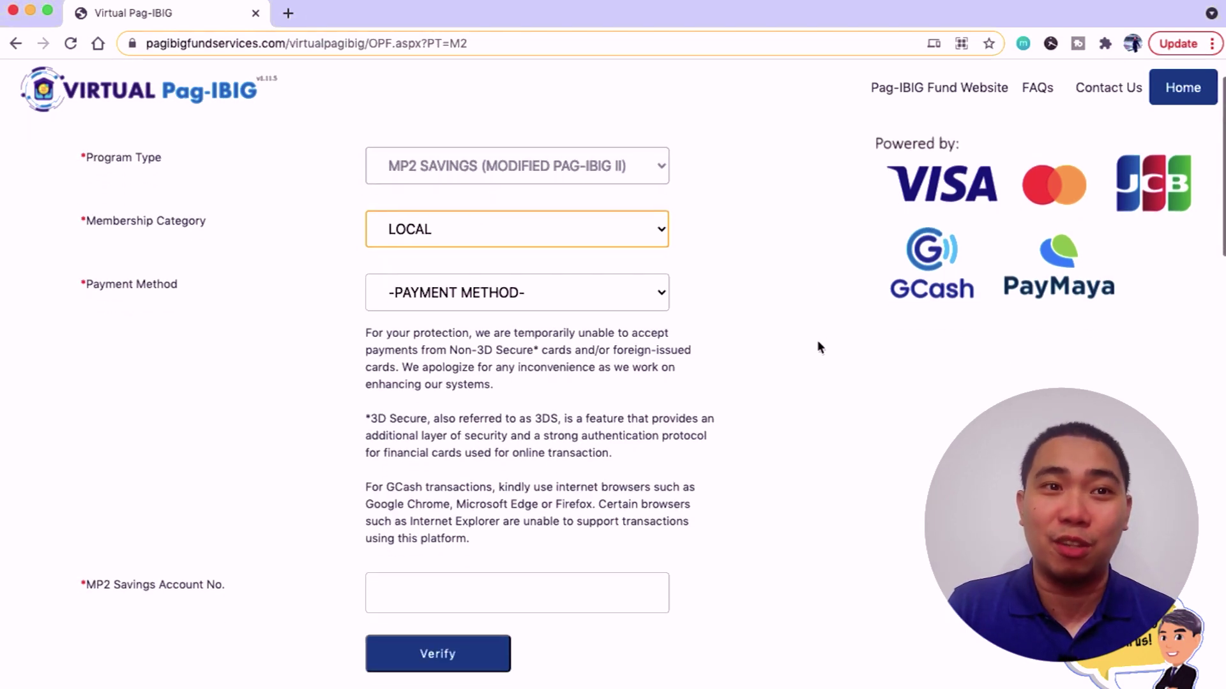
pyautogui.click(593, 295)
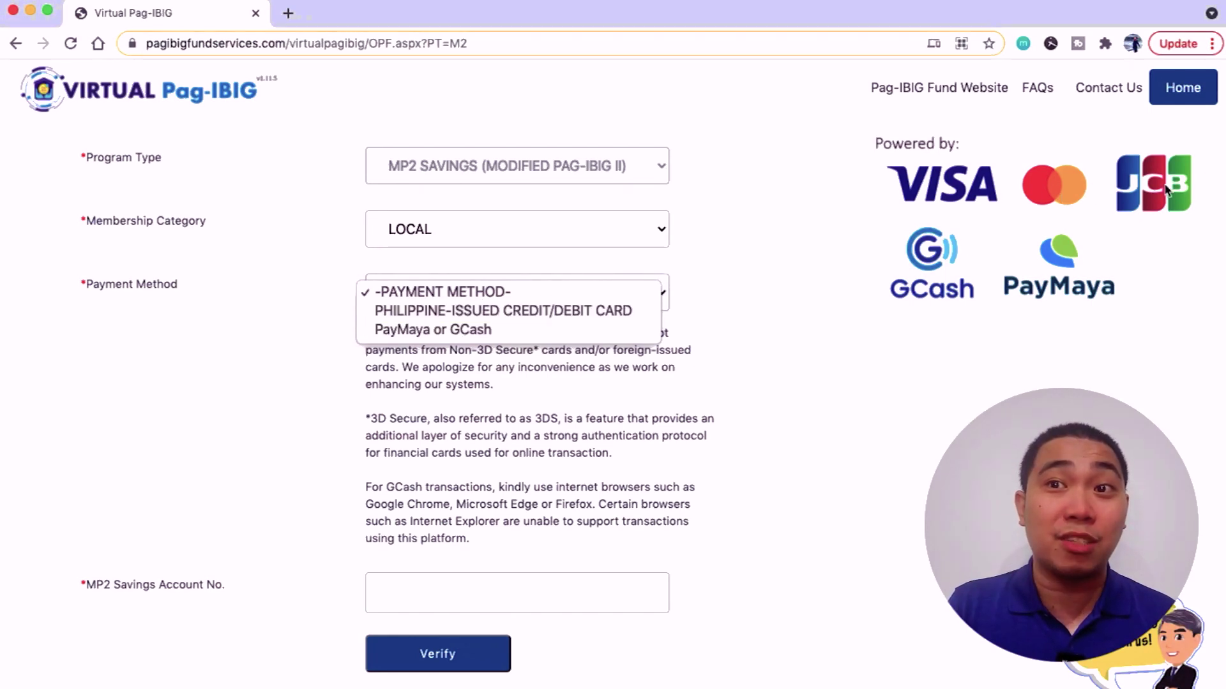
pyautogui.click(615, 316)
# Paste the MP2 Savings account number into the payment form and verify it.
pyautogui.scroll(-5, 668, 411)
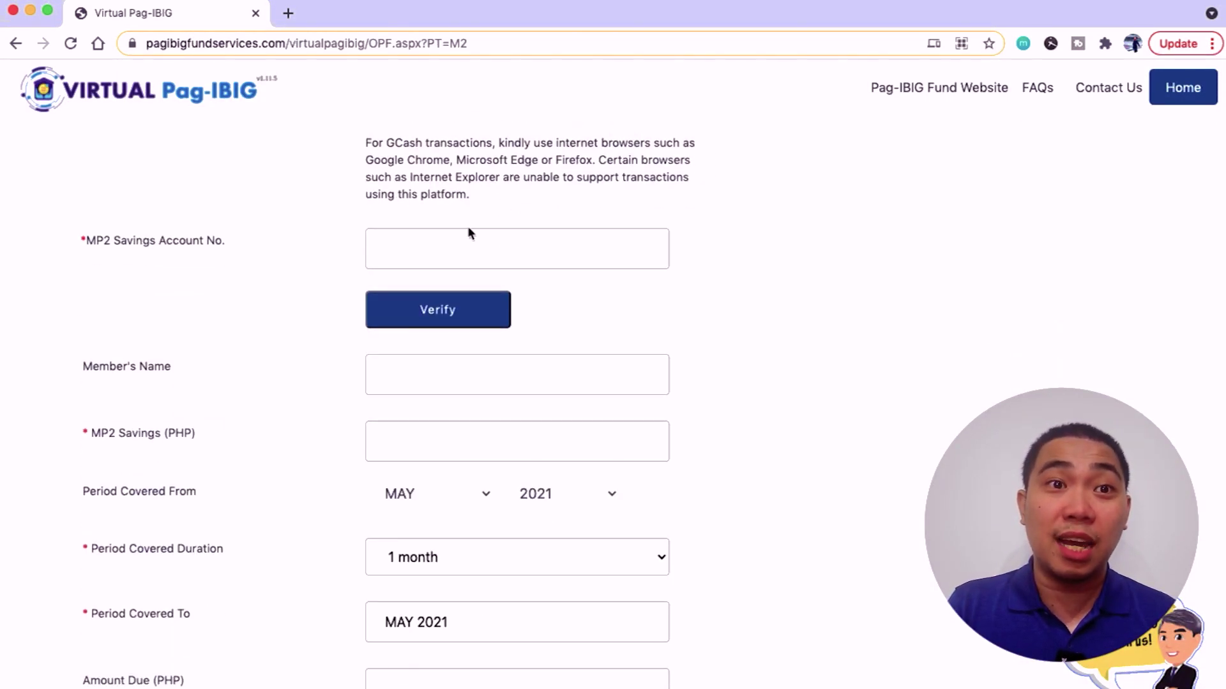
pyautogui.click(463, 245)
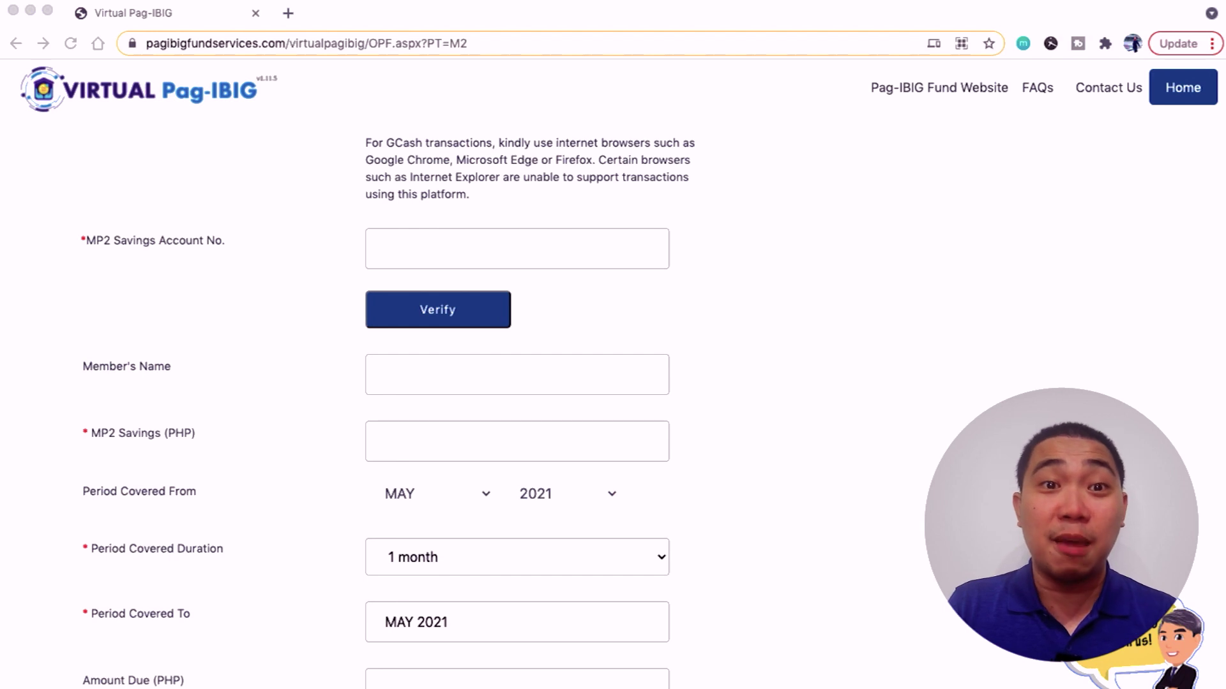
pyautogui.click(474, 249)
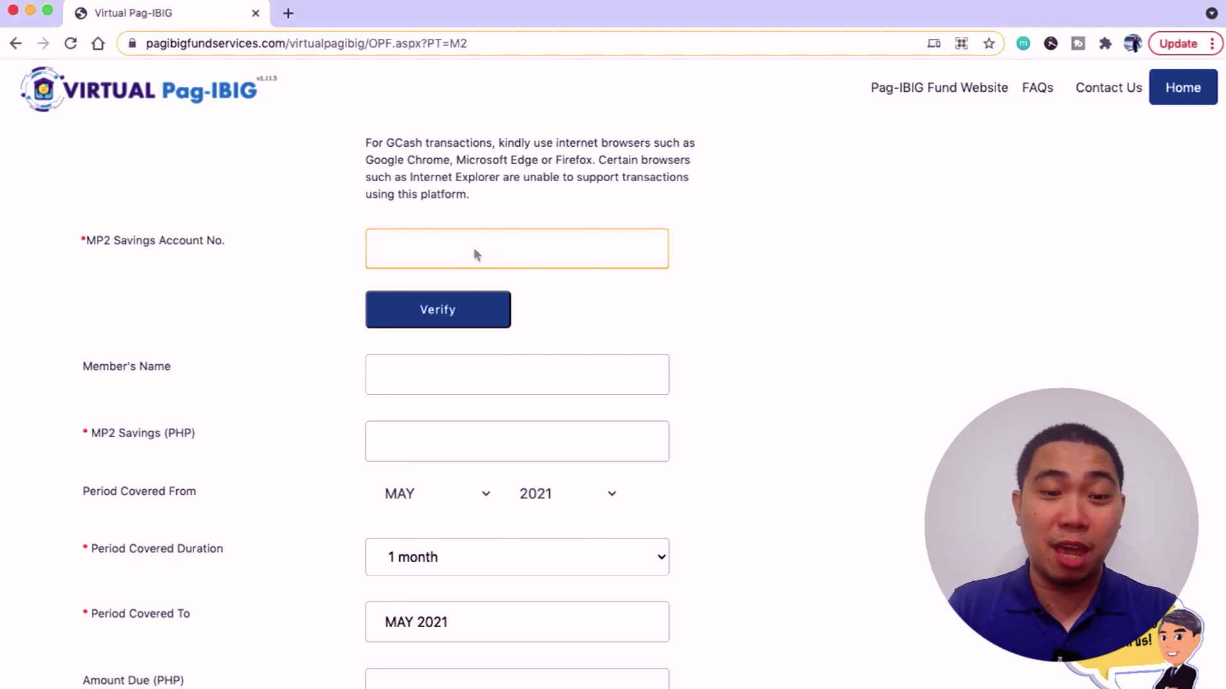
pyautogui.press('super+v')
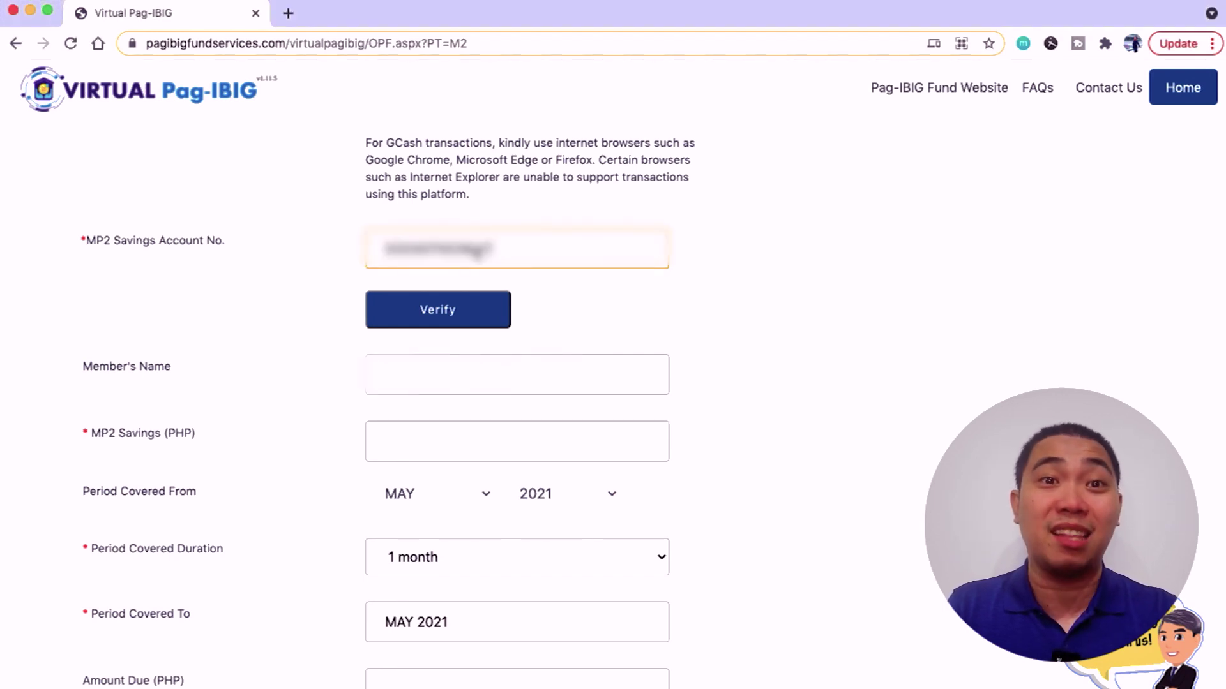
pyautogui.click(461, 310)
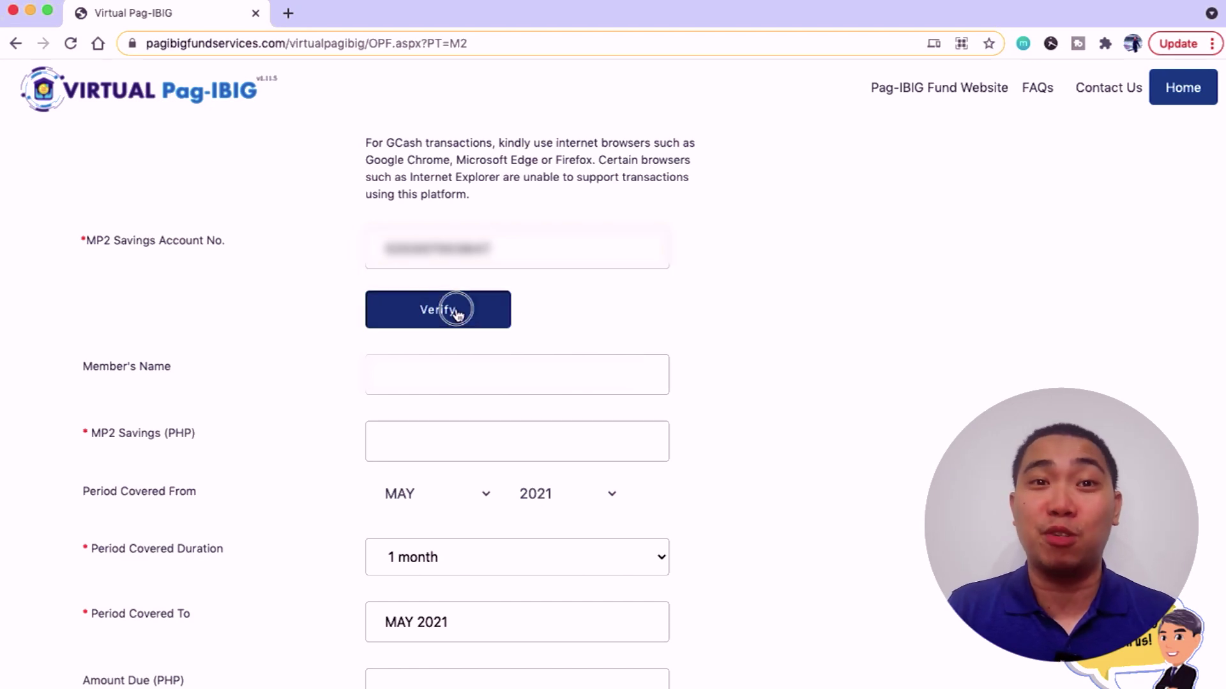
# Set the MP2 Savings contribution to PHP 1,000.00.
pyautogui.scroll(-1, 767, 356)
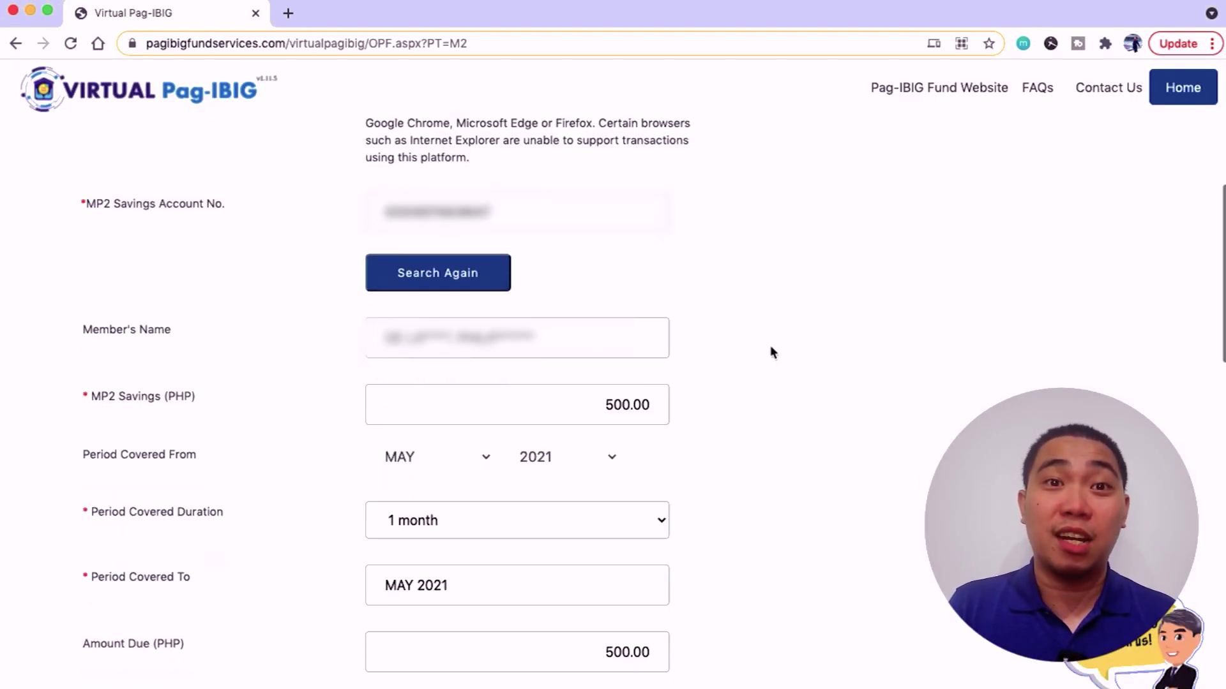
pyautogui.scroll(-3, 996, 361)
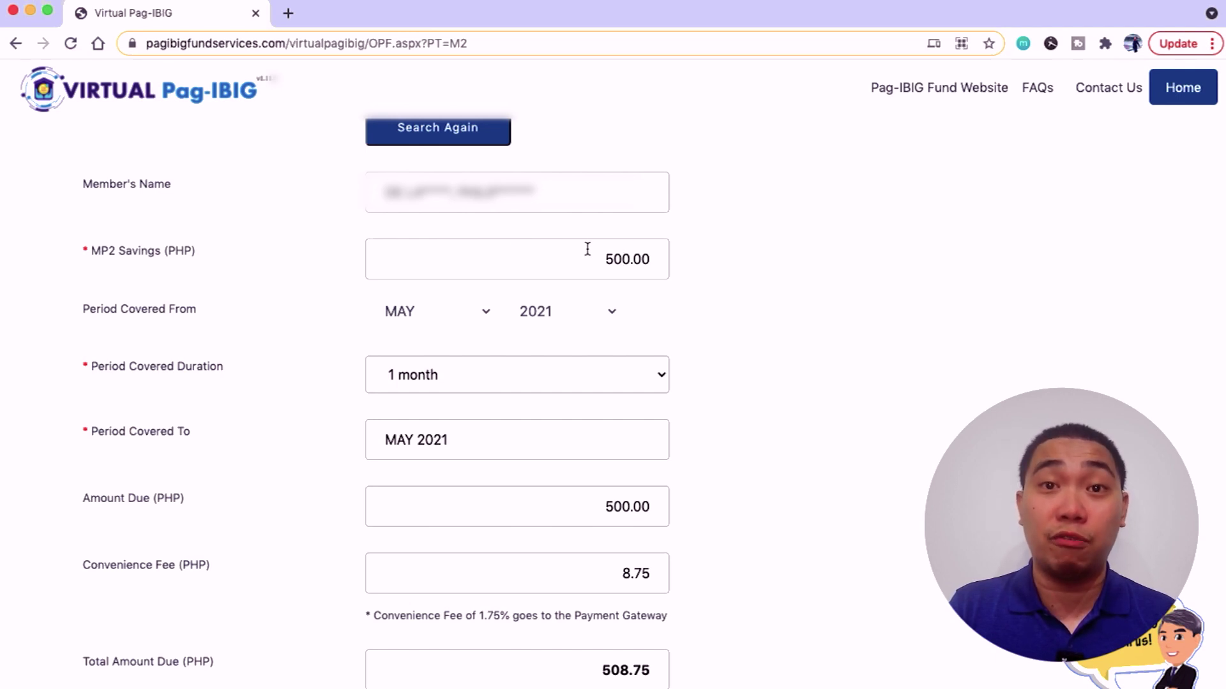
pyautogui.click(614, 258)
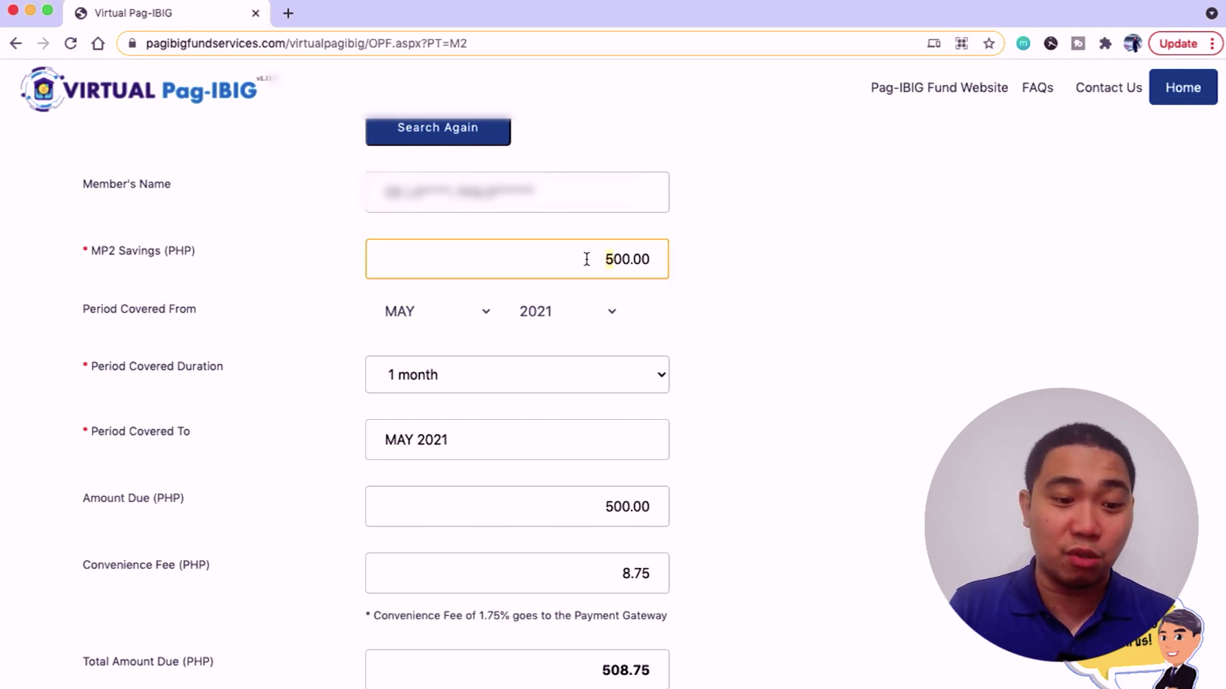
pyautogui.press('BackSpace')
pyautogui.write('1,0')
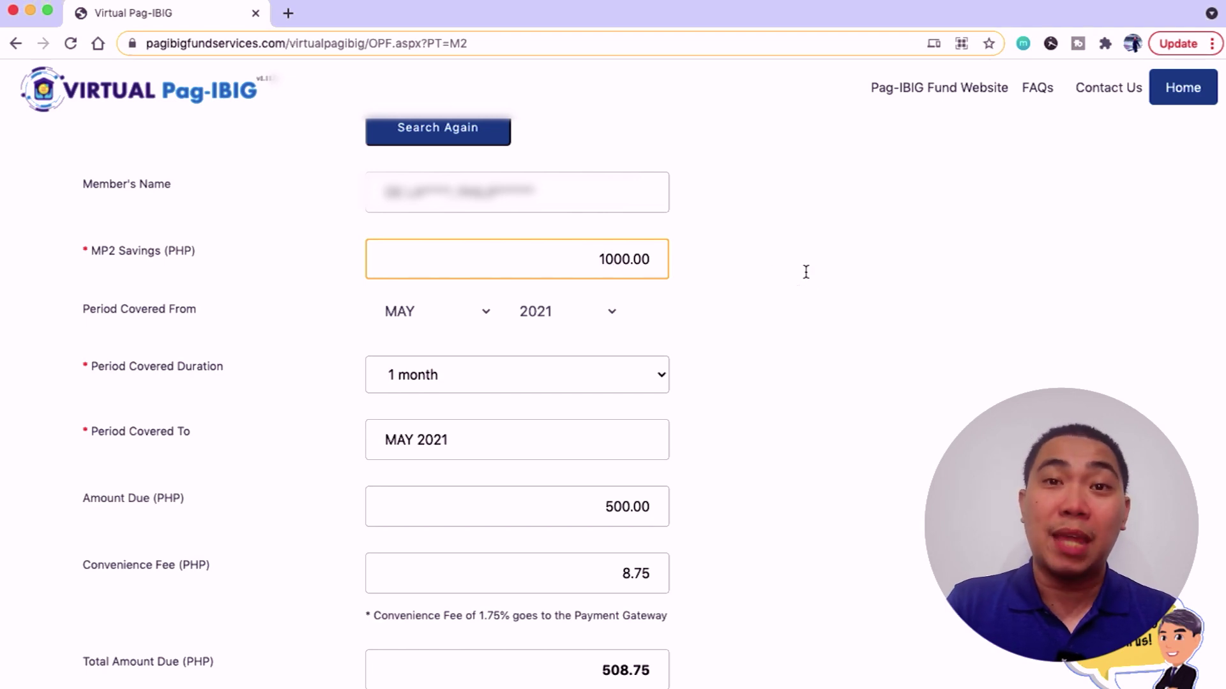
pyautogui.click(806, 271)
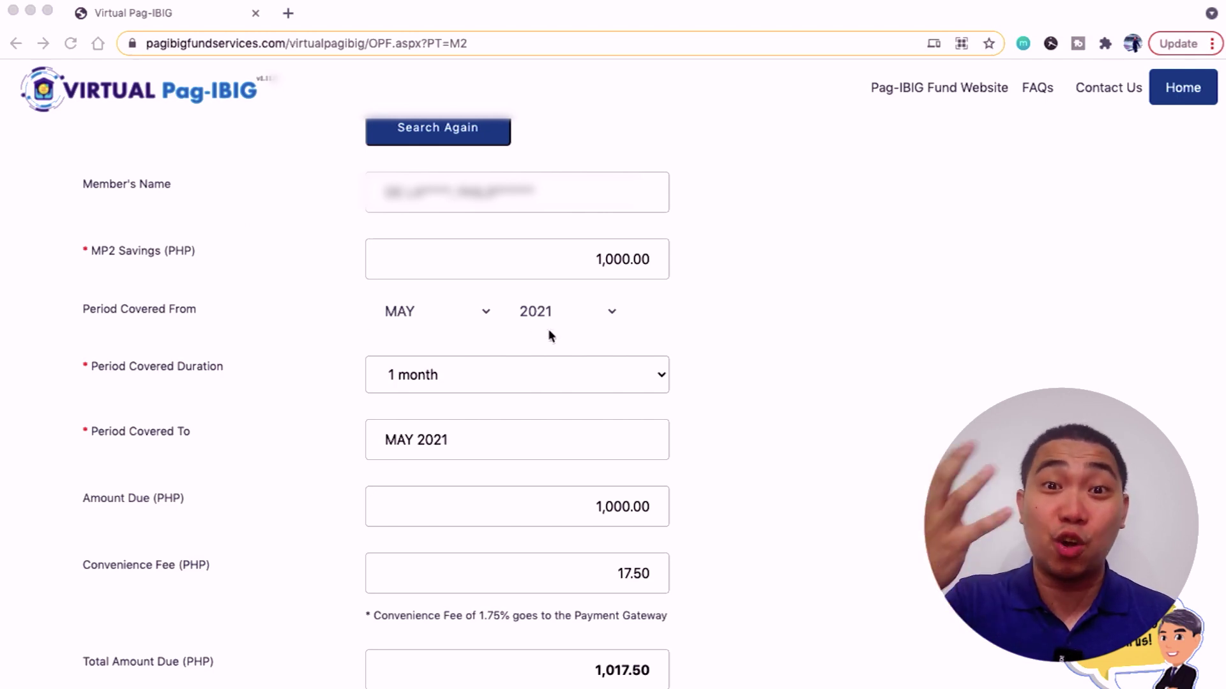
pyautogui.click(877, 358)
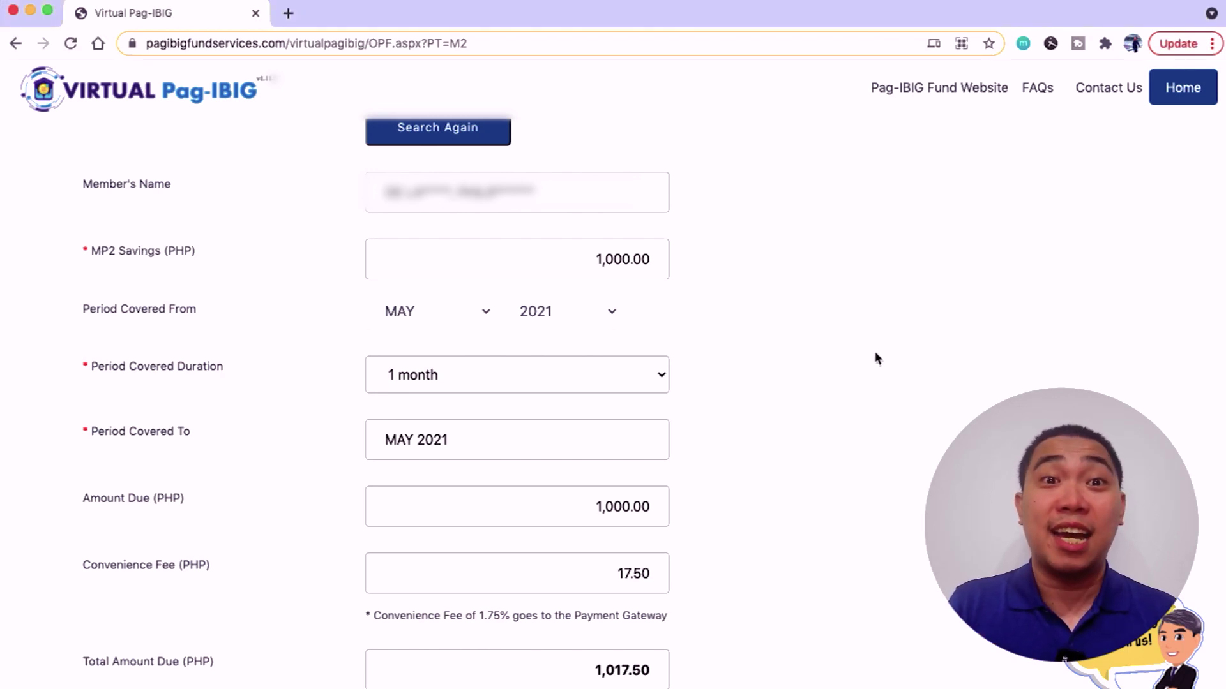
# Try to set the starting month of the period covered to January 2021.
pyautogui.scroll(-3, 875, 354)
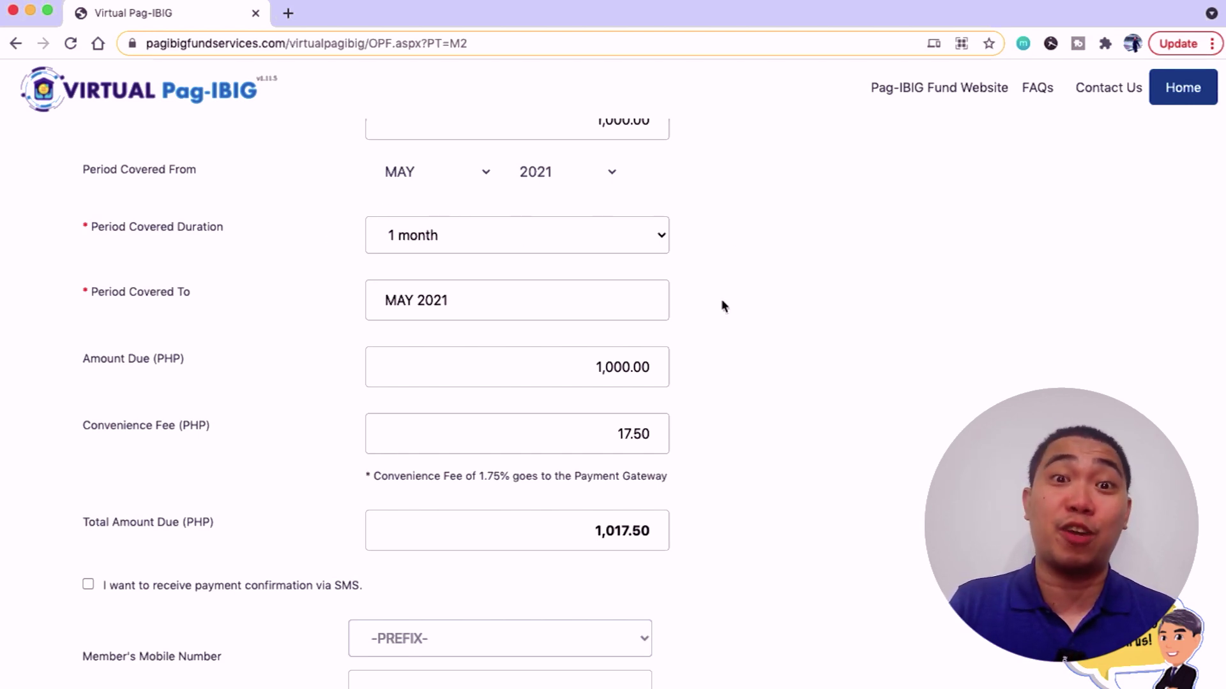
pyautogui.click(461, 182)
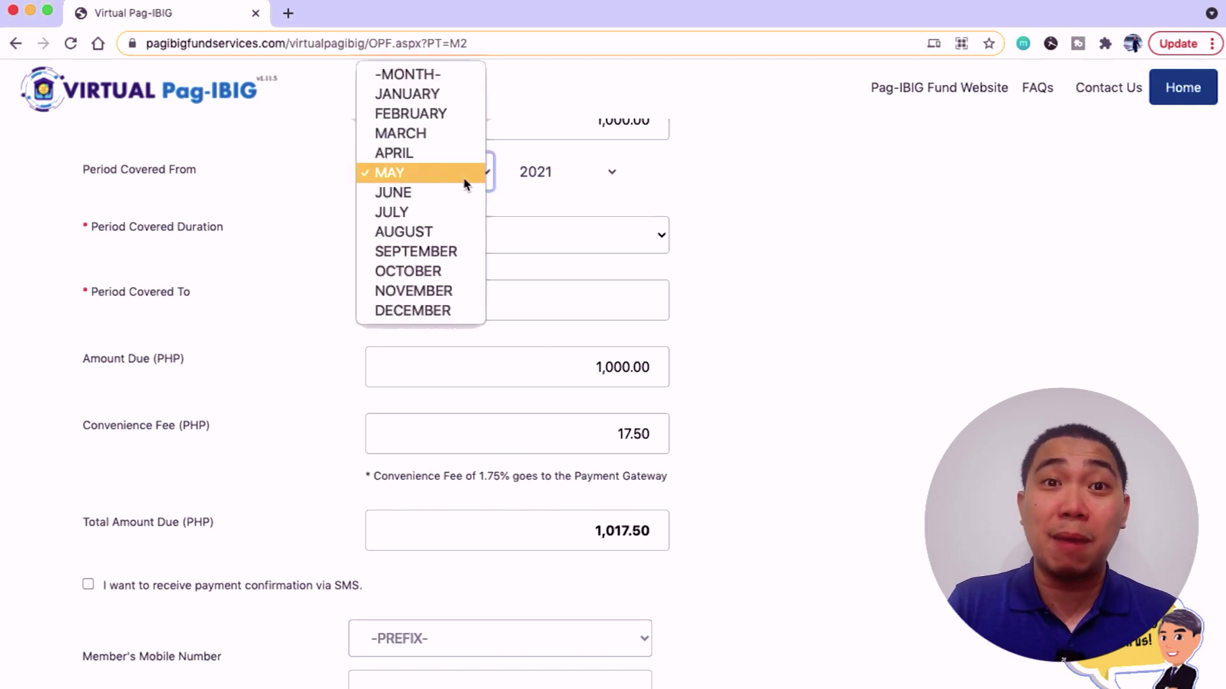
pyautogui.click(631, 189)
pyautogui.click(733, 208)
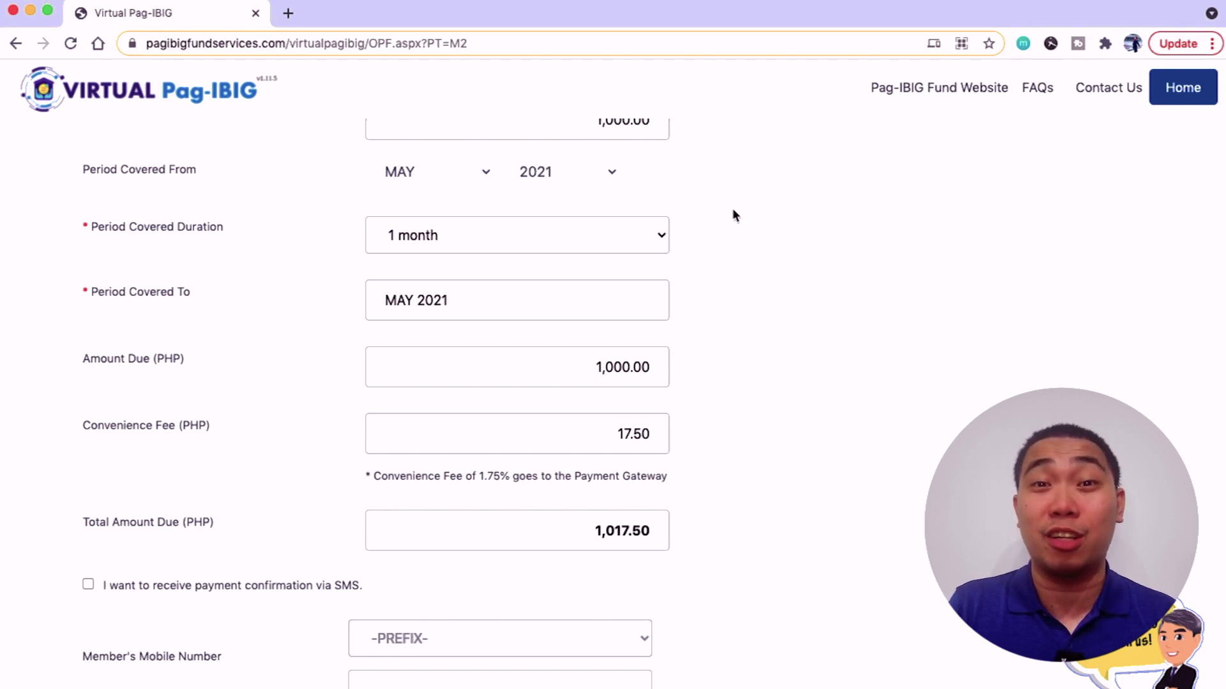
pyautogui.click(415, 189)
pyautogui.click(410, 90)
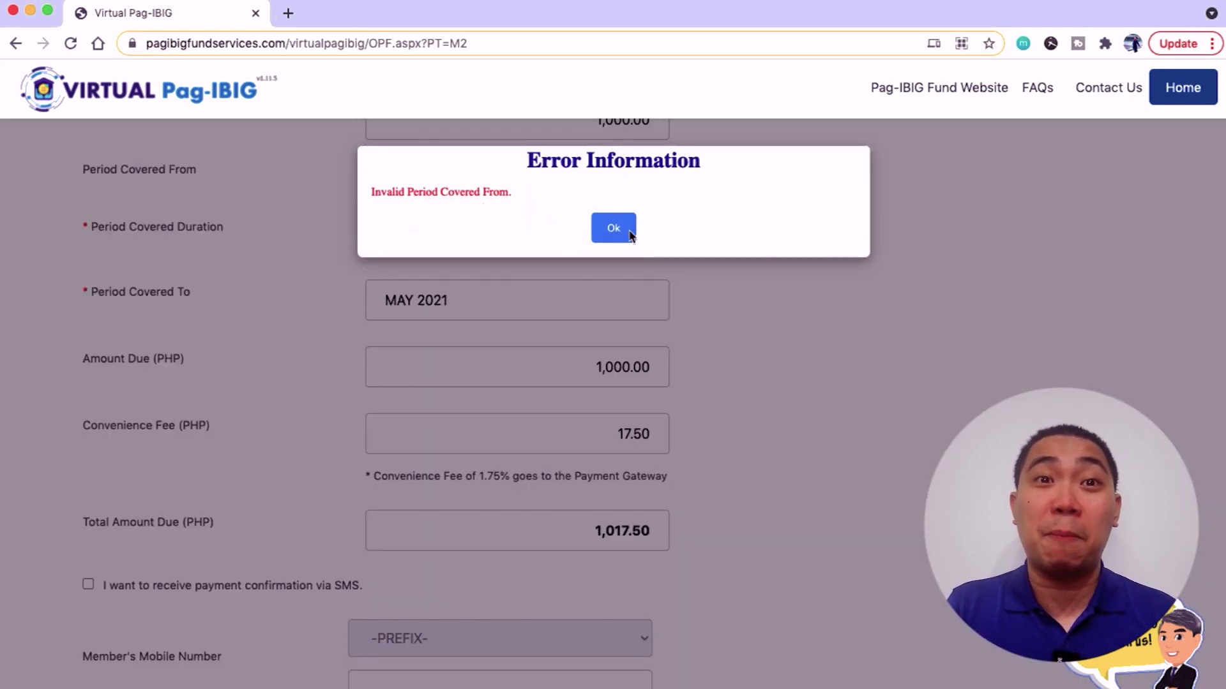
pyautogui.click(622, 234)
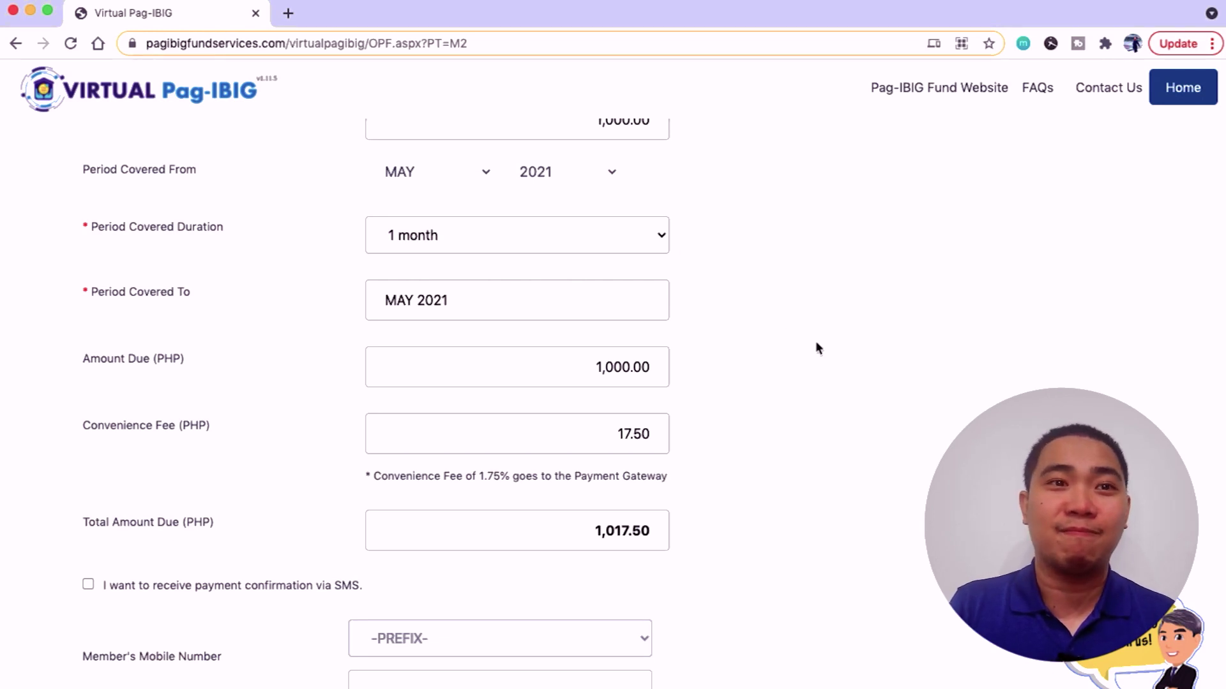
# Examine the amount due, the convenience fee with its note, and the total amount due, highlighting each figure.
pyautogui.scroll(-5, 817, 346)
pyautogui.scroll(3, 817, 346)
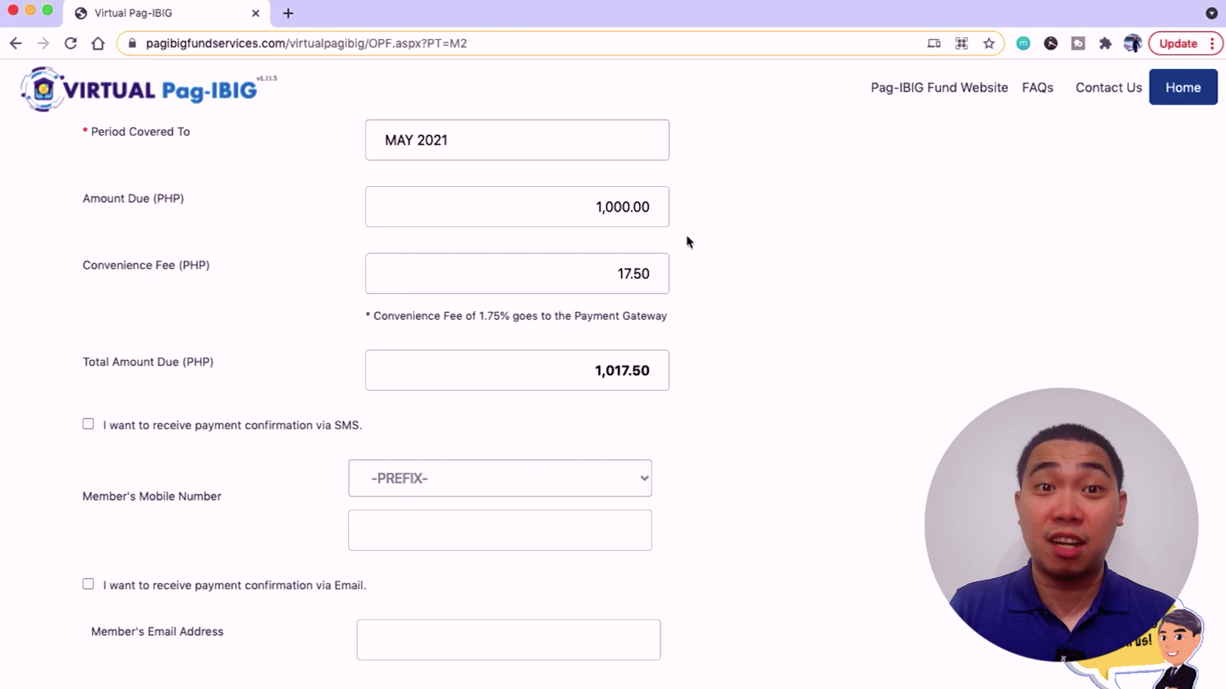
pyautogui.moveTo(373, 319); pyautogui.dragTo(504, 329)
pyautogui.click(505, 328)
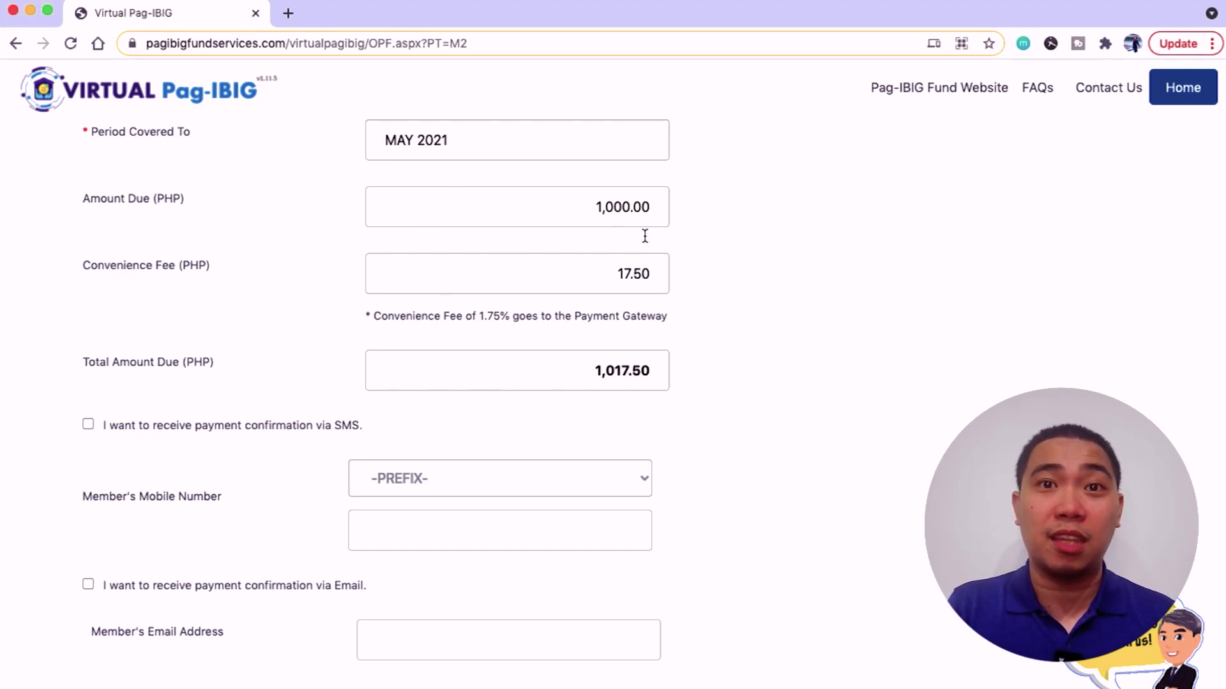
pyautogui.moveTo(595, 209); pyautogui.dragTo(648, 210)
pyautogui.moveTo(607, 274); pyautogui.dragTo(660, 276)
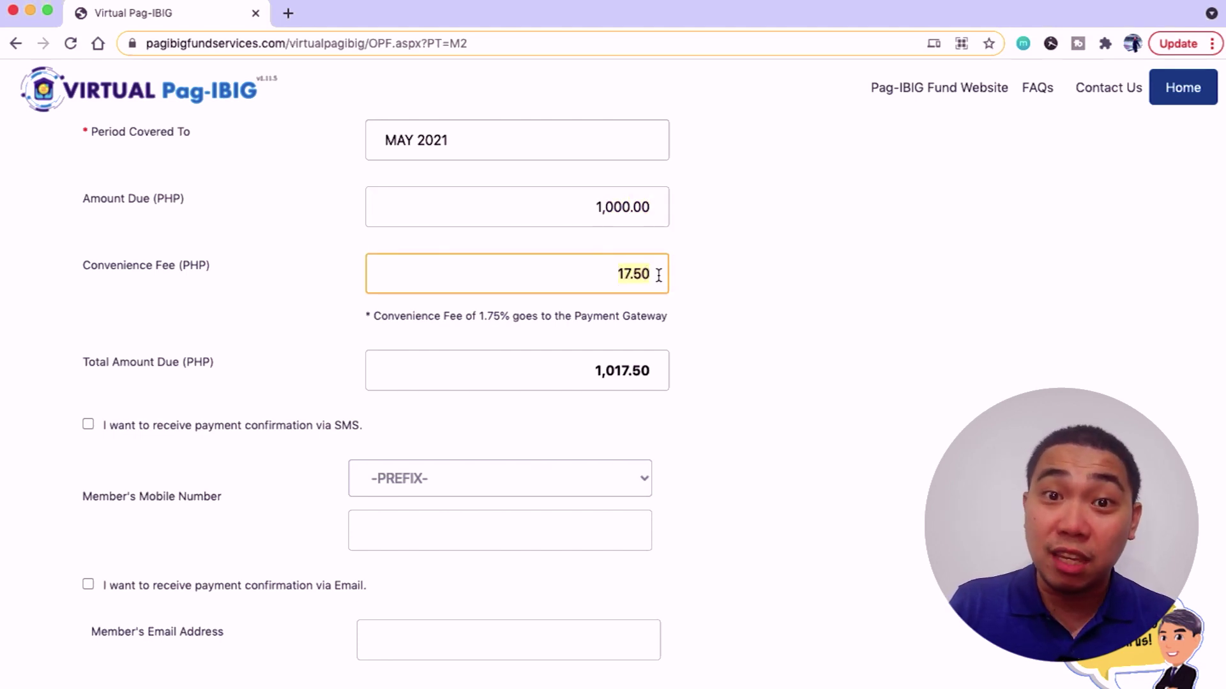
pyautogui.click(722, 328)
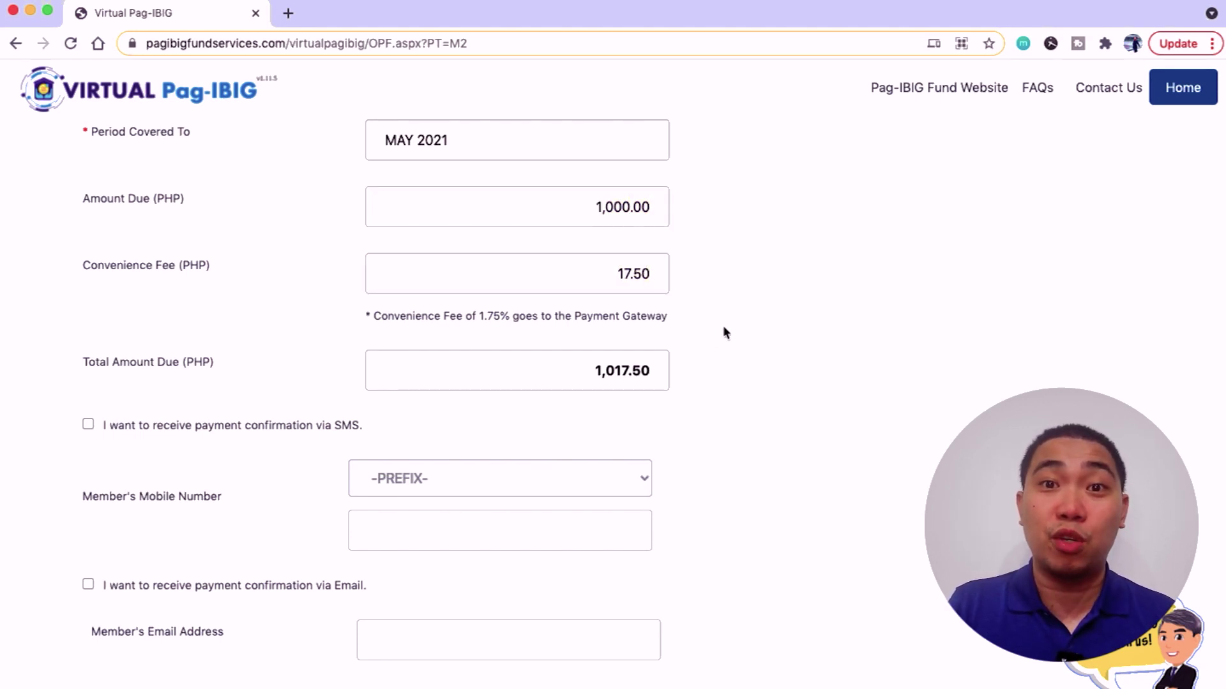
pyautogui.click(594, 370)
pyautogui.moveTo(594, 371); pyautogui.dragTo(660, 368)
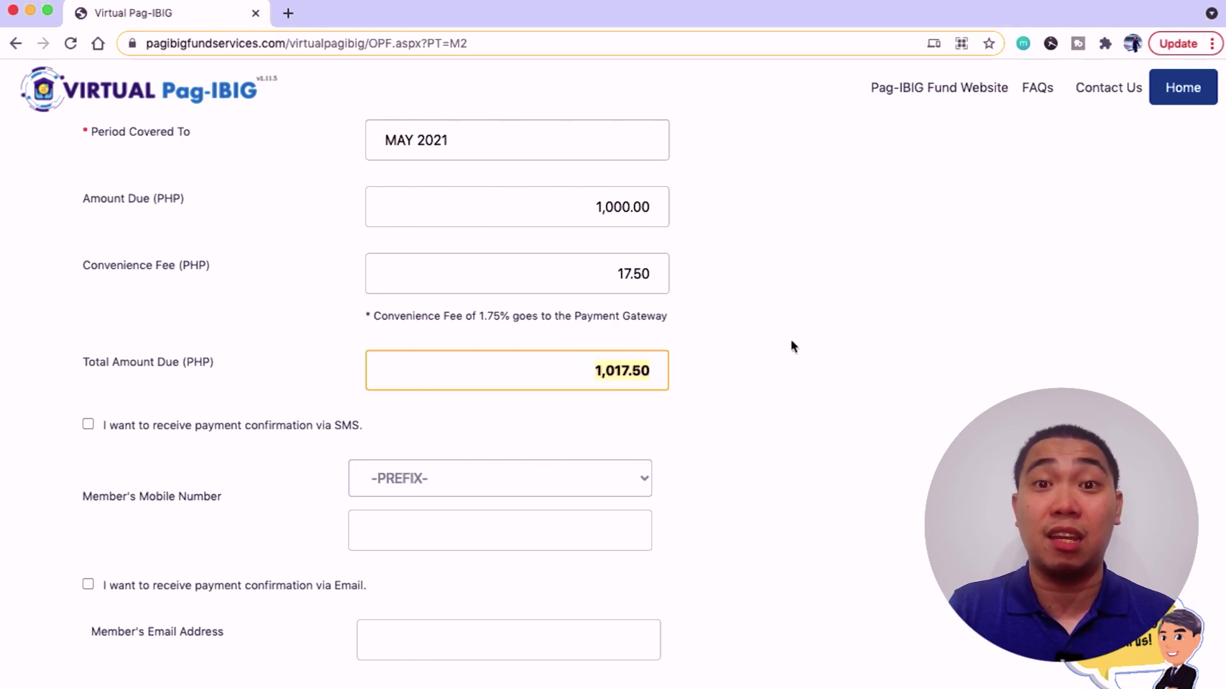
# Turn on payment confirmation via SMS and look over the mobile number prefixes and the remaining form fields.
pyautogui.scroll(-2, 792, 346)
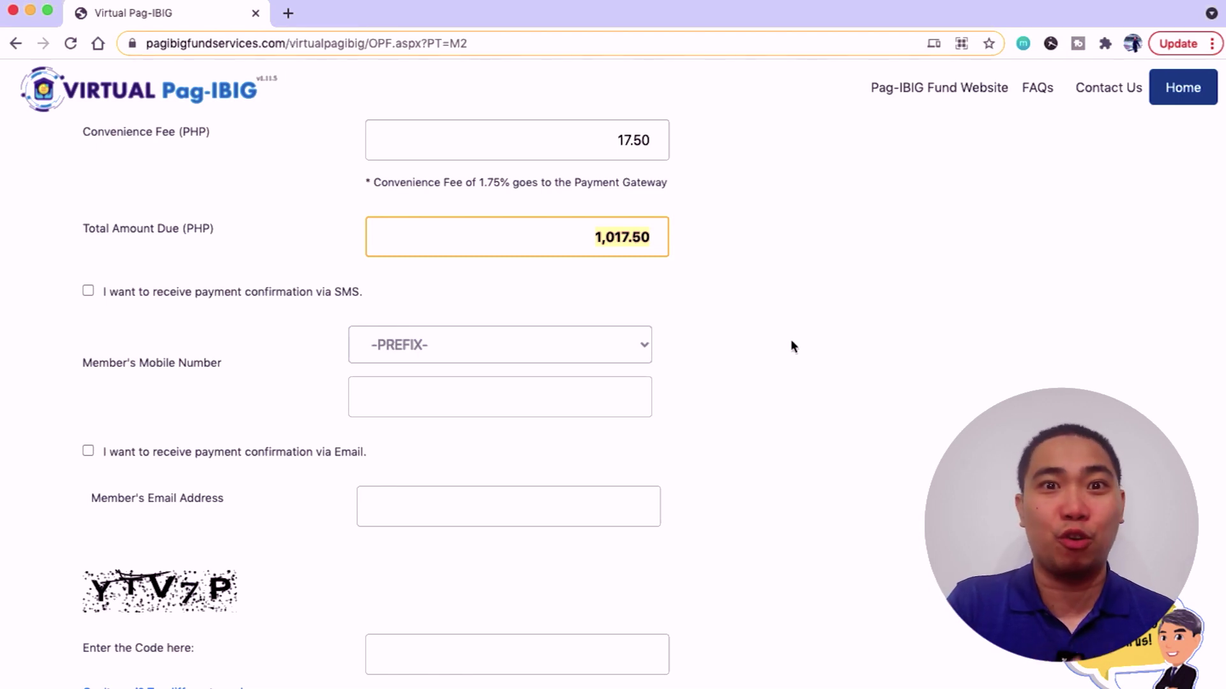
pyautogui.scroll(-2, 790, 339)
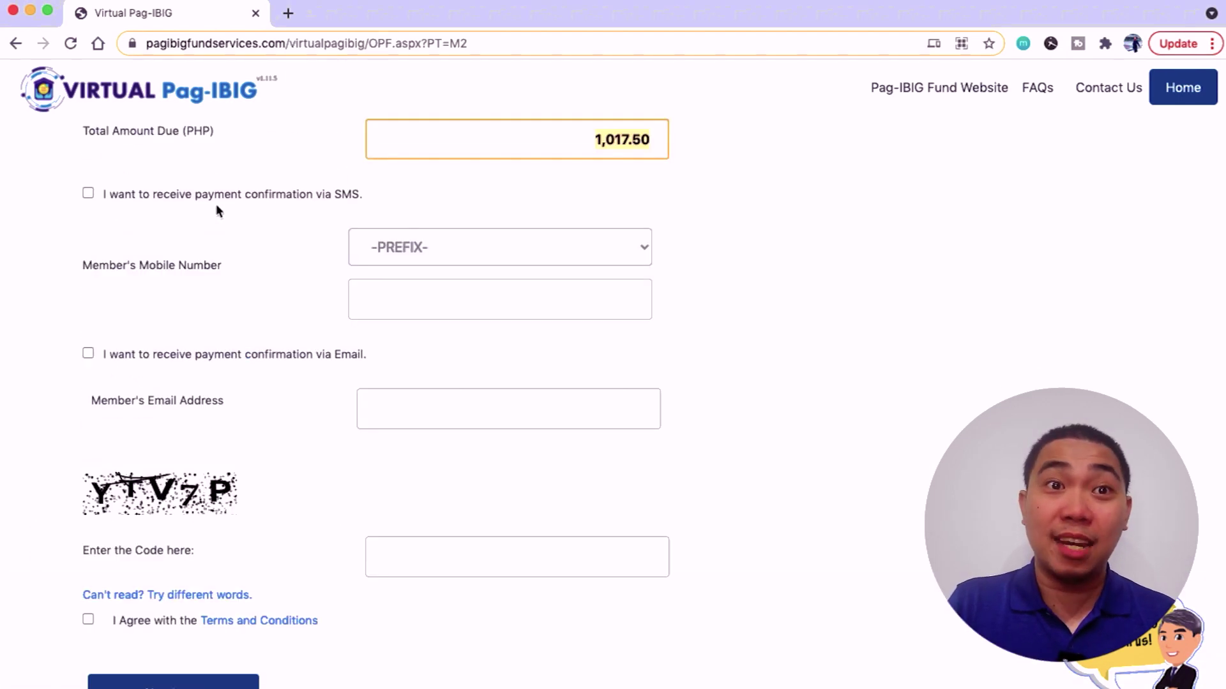
pyautogui.click(84, 195)
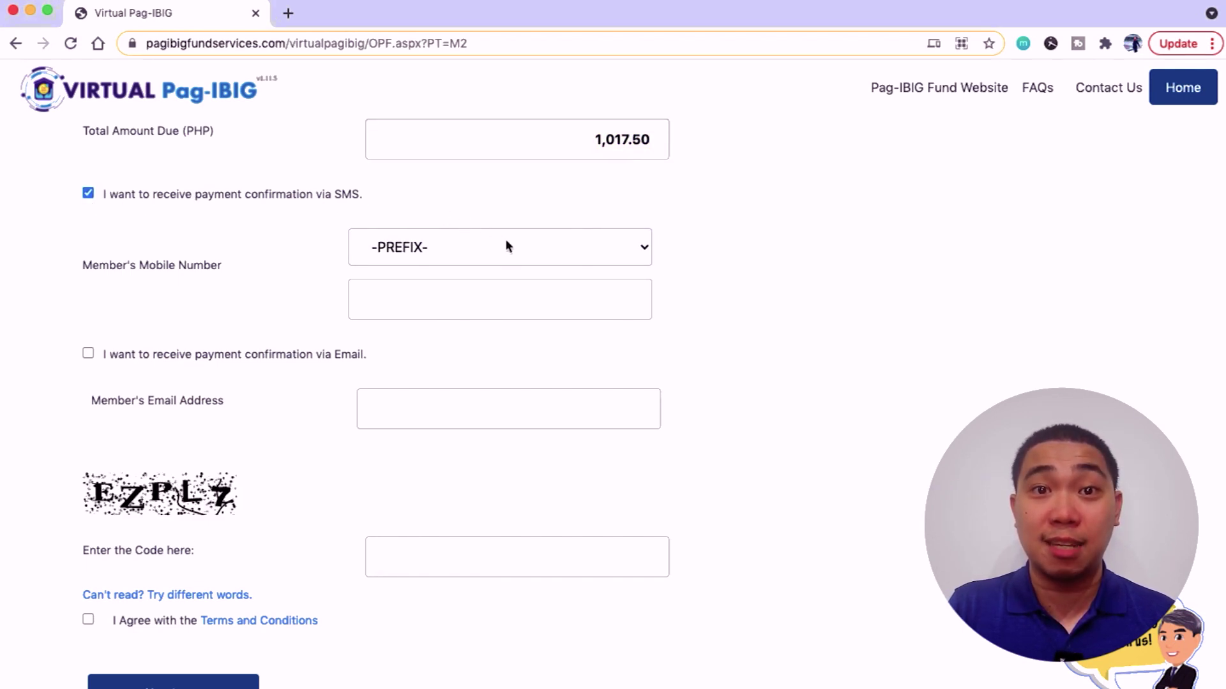
pyautogui.click(569, 253)
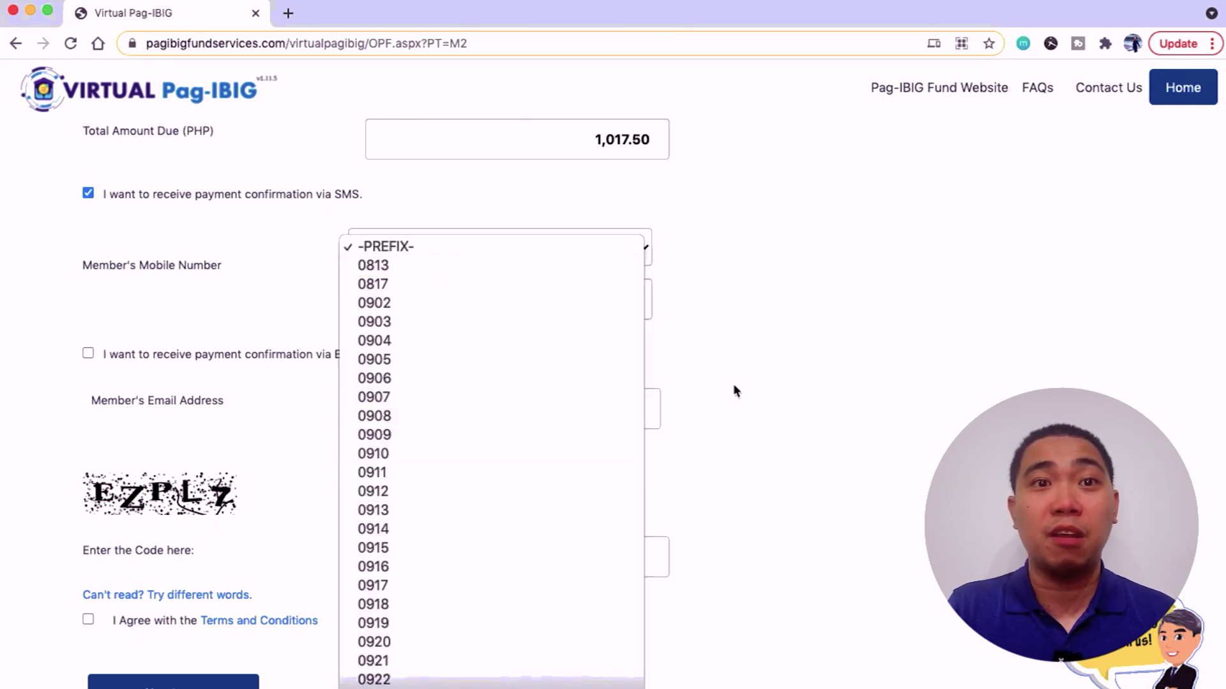
pyautogui.click(568, 314)
pyautogui.click(516, 313)
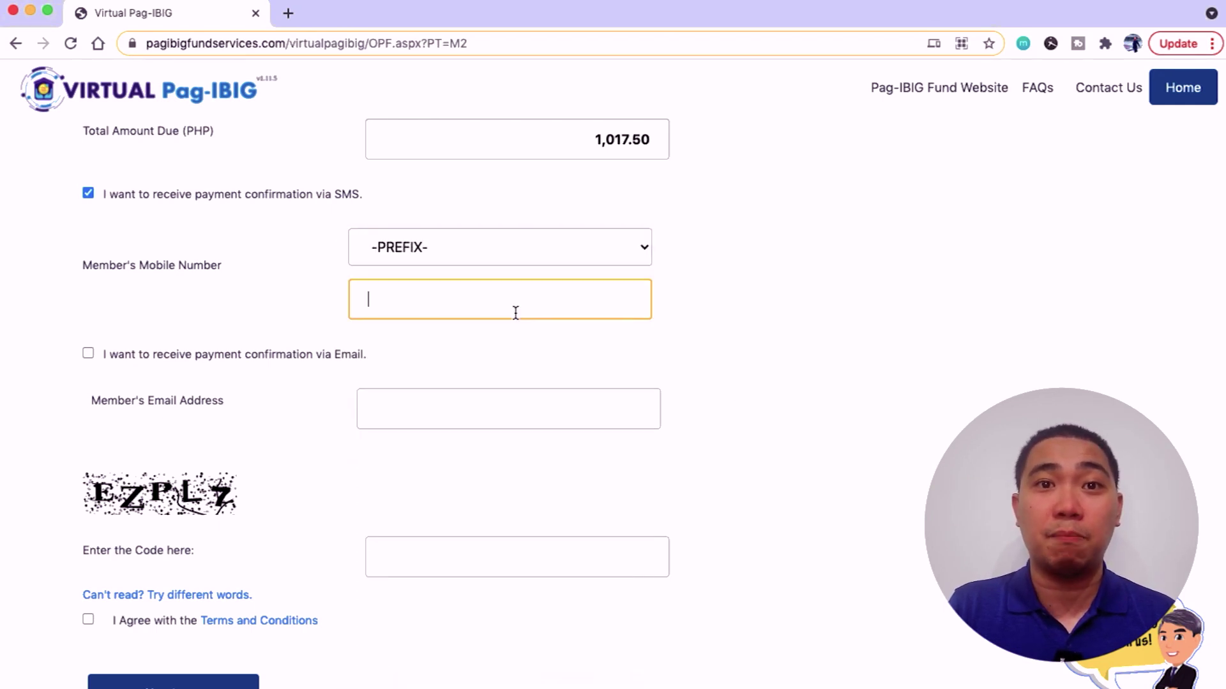
pyautogui.click(730, 302)
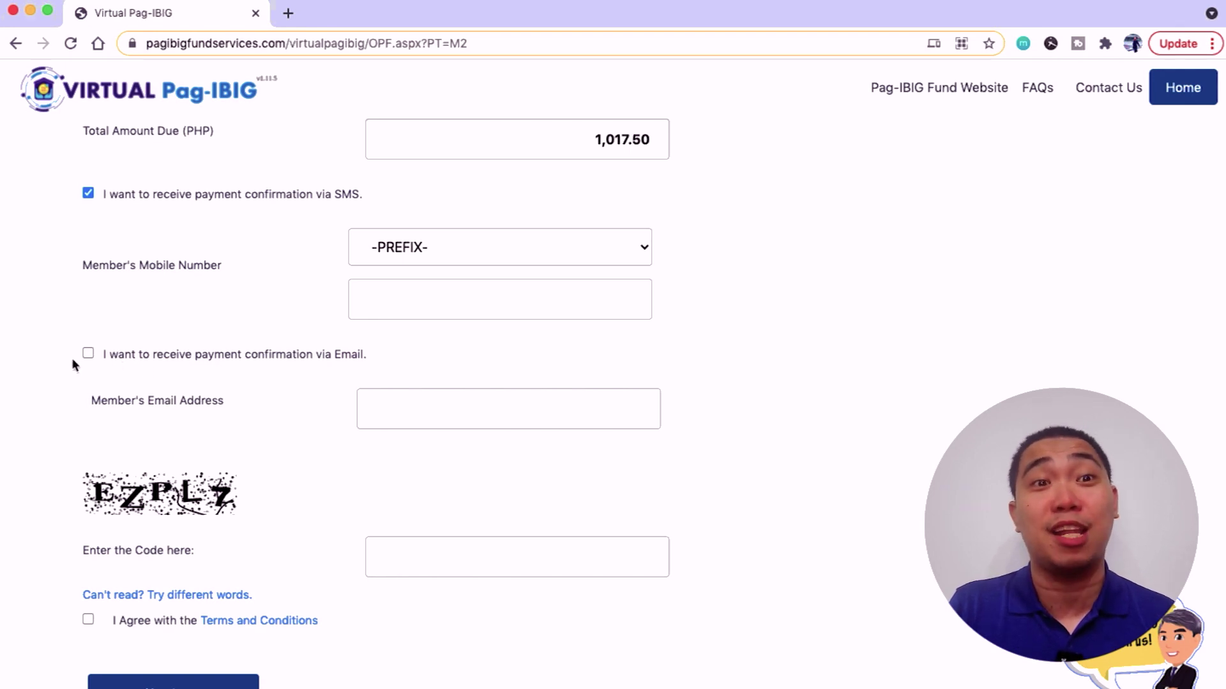
pyautogui.scroll(-2, 337, 496)
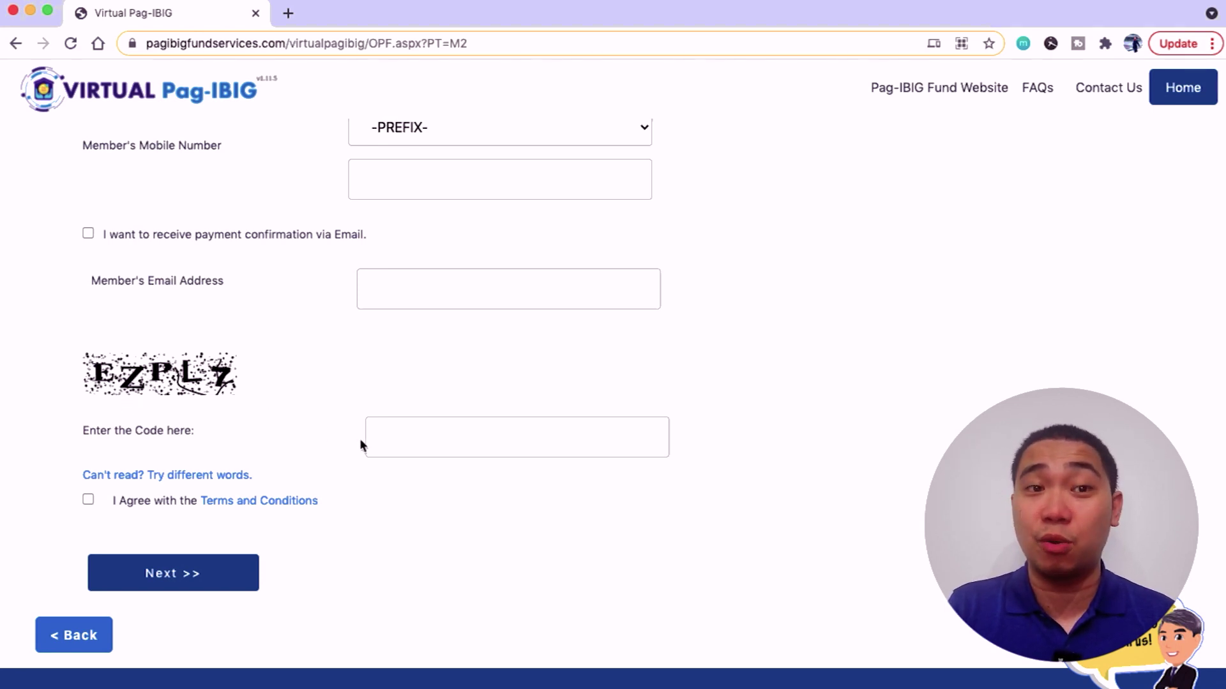
# Change the payment method to PayMaya or GCash and review the recalculated convenience fee and total amount due.
pyautogui.scroll(9, 342, 323)
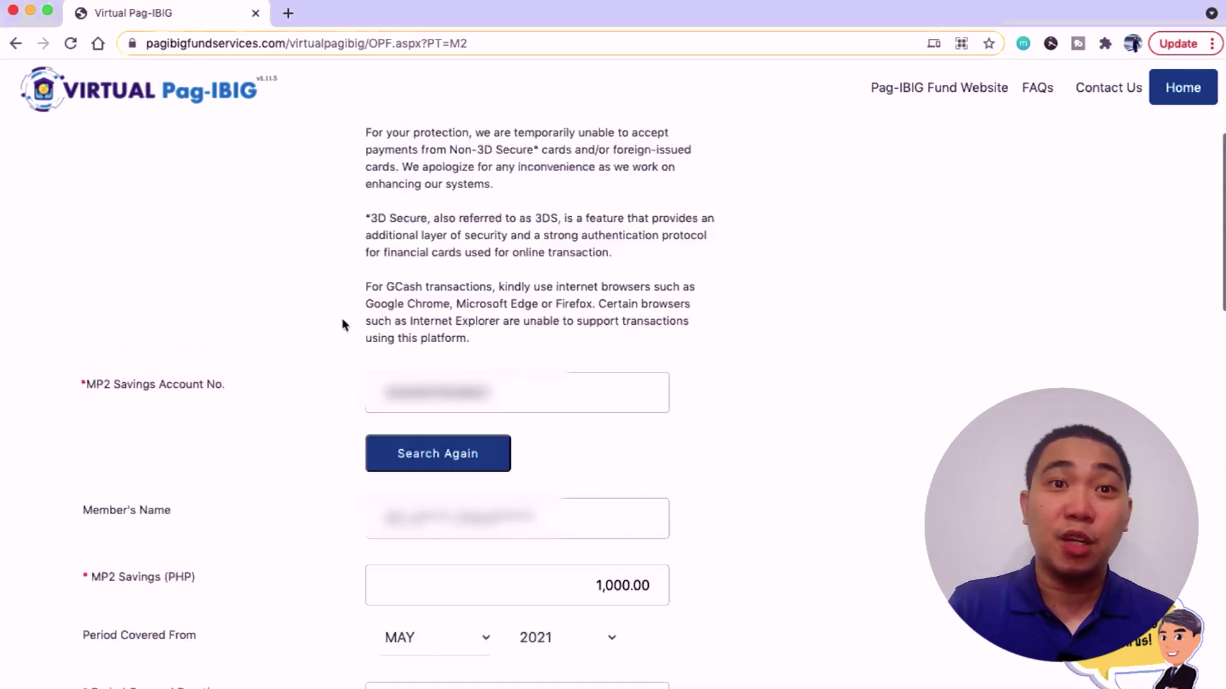
pyautogui.scroll(5, 342, 316)
pyautogui.click(661, 352)
pyautogui.click(603, 365)
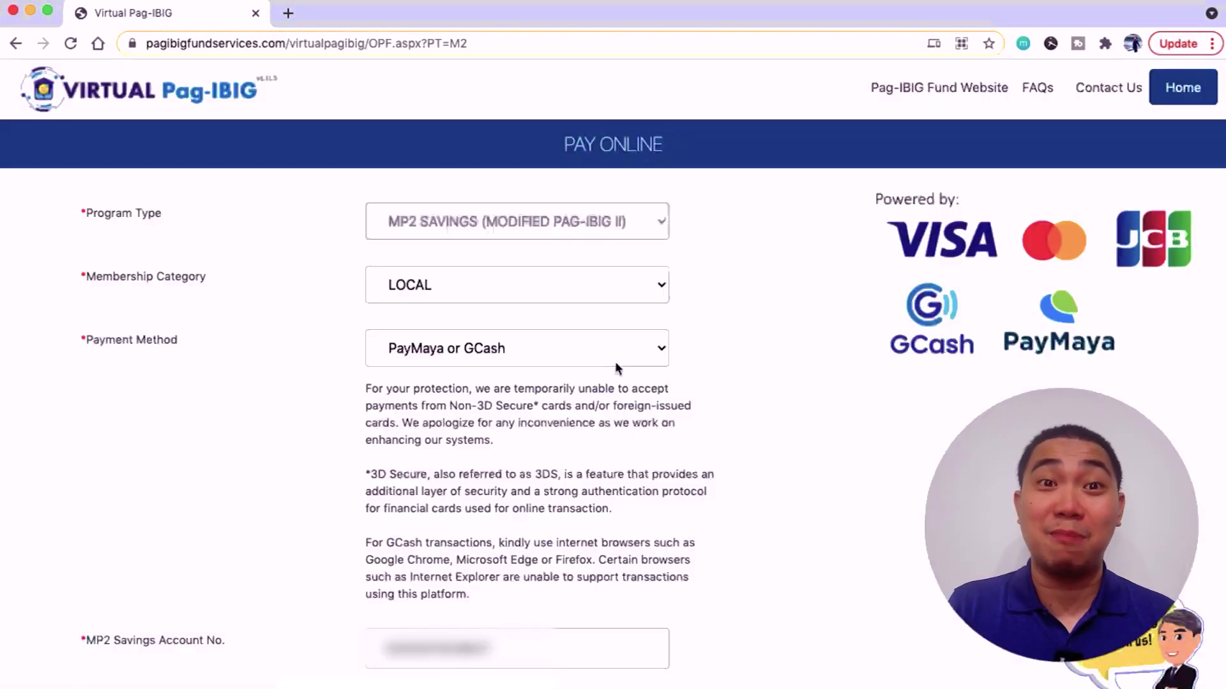
pyautogui.scroll(-3, 784, 406)
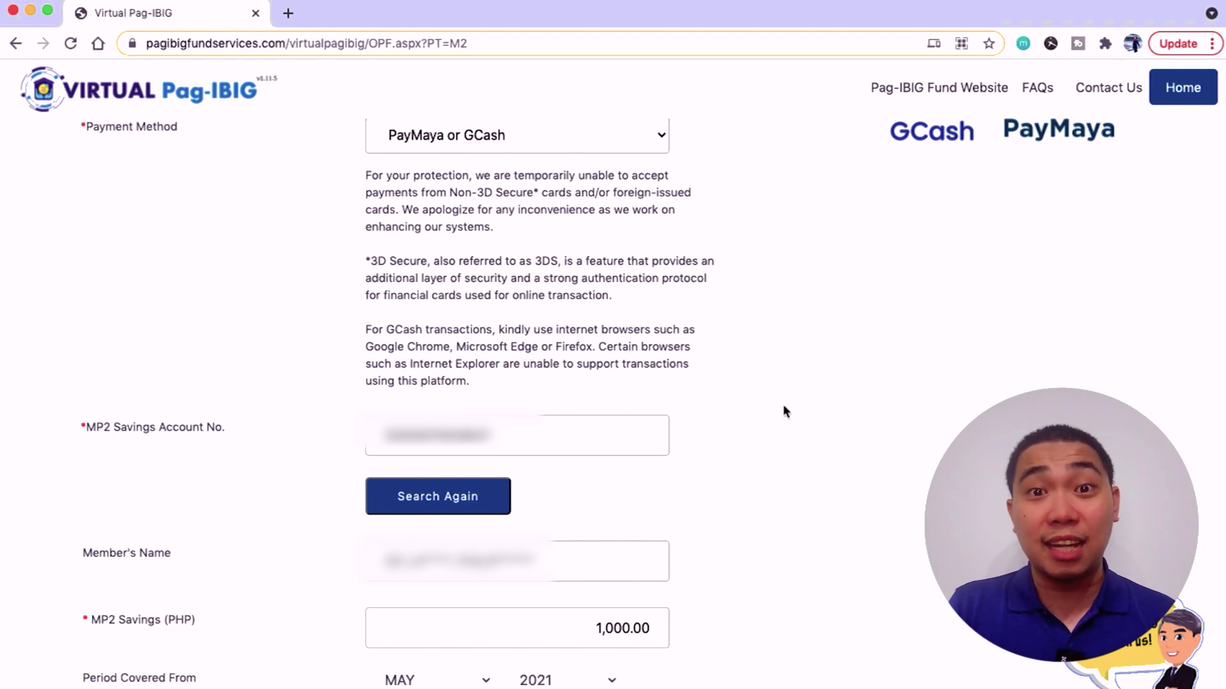
pyautogui.scroll(-2, 784, 407)
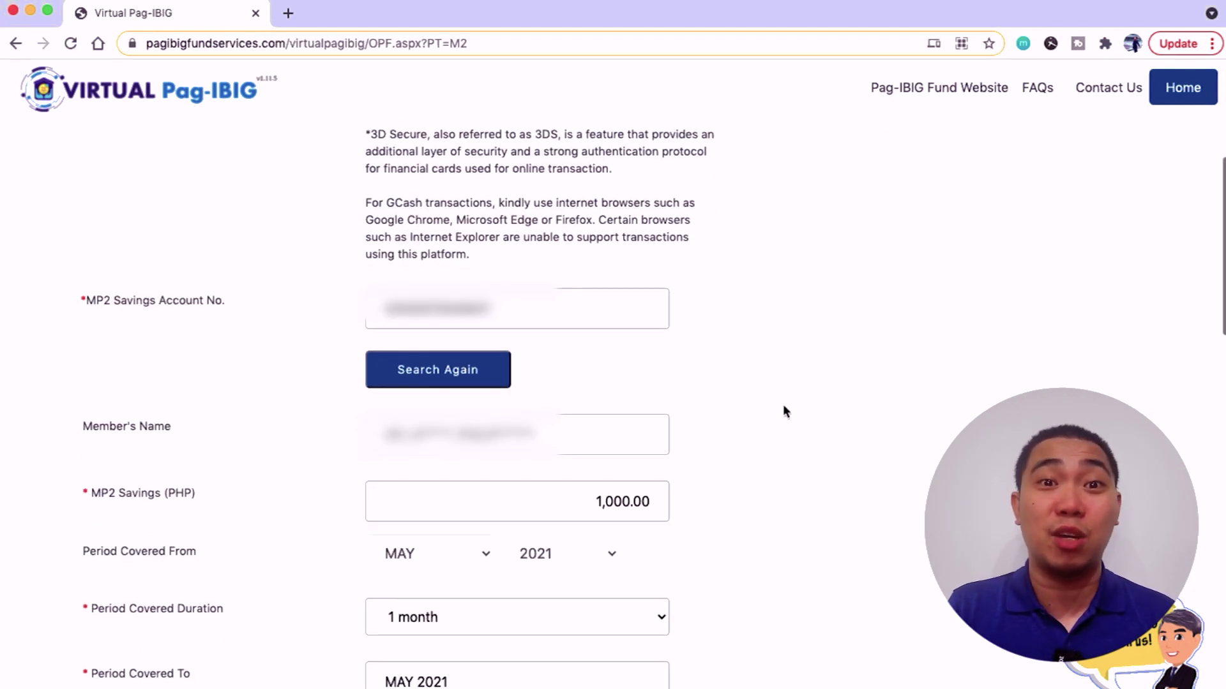
pyautogui.scroll(-3, 784, 411)
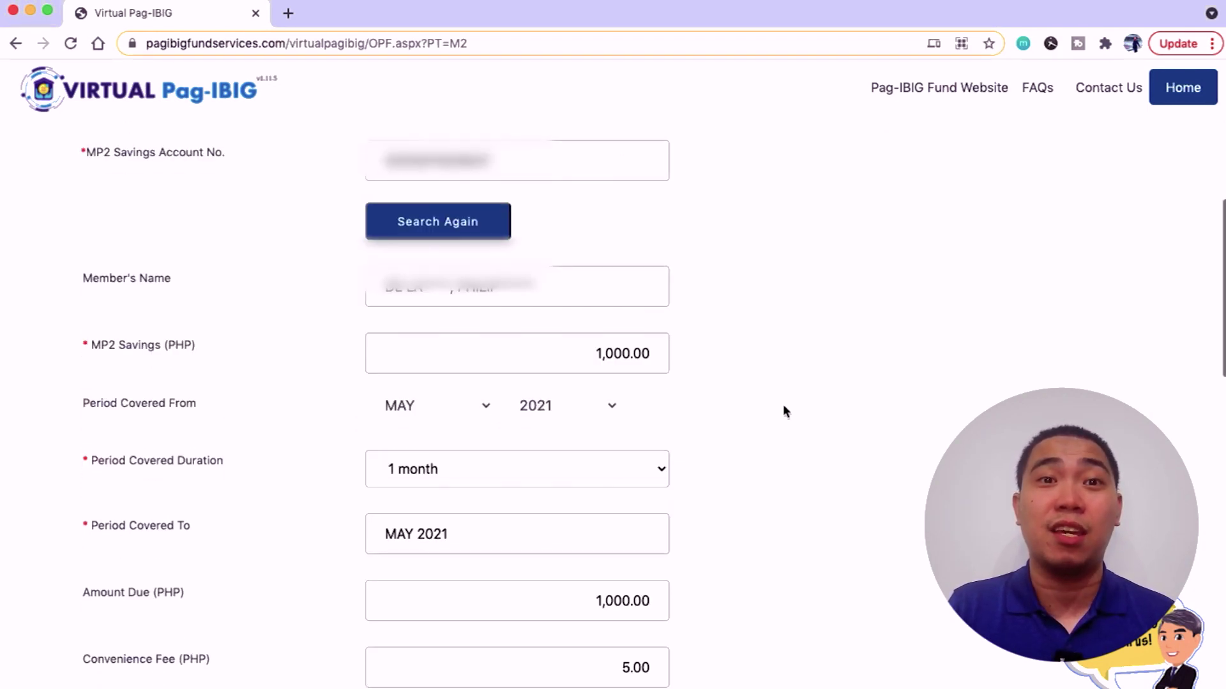
pyautogui.scroll(-2, 785, 409)
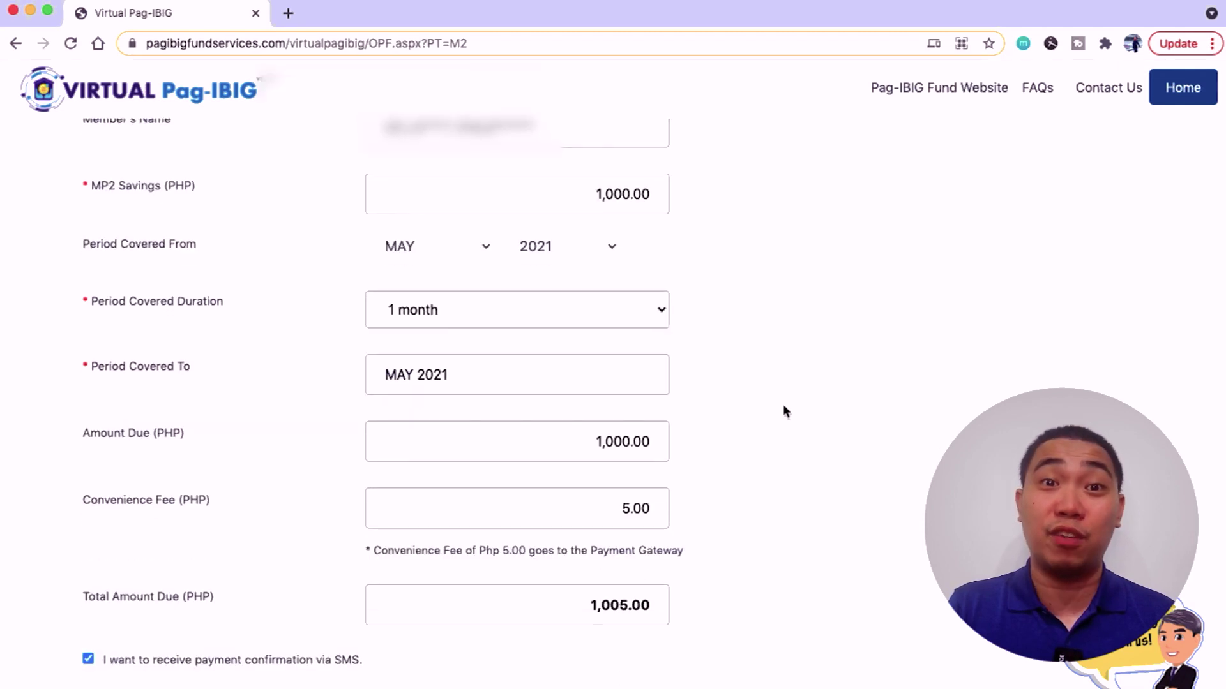
pyautogui.scroll(-3, 784, 408)
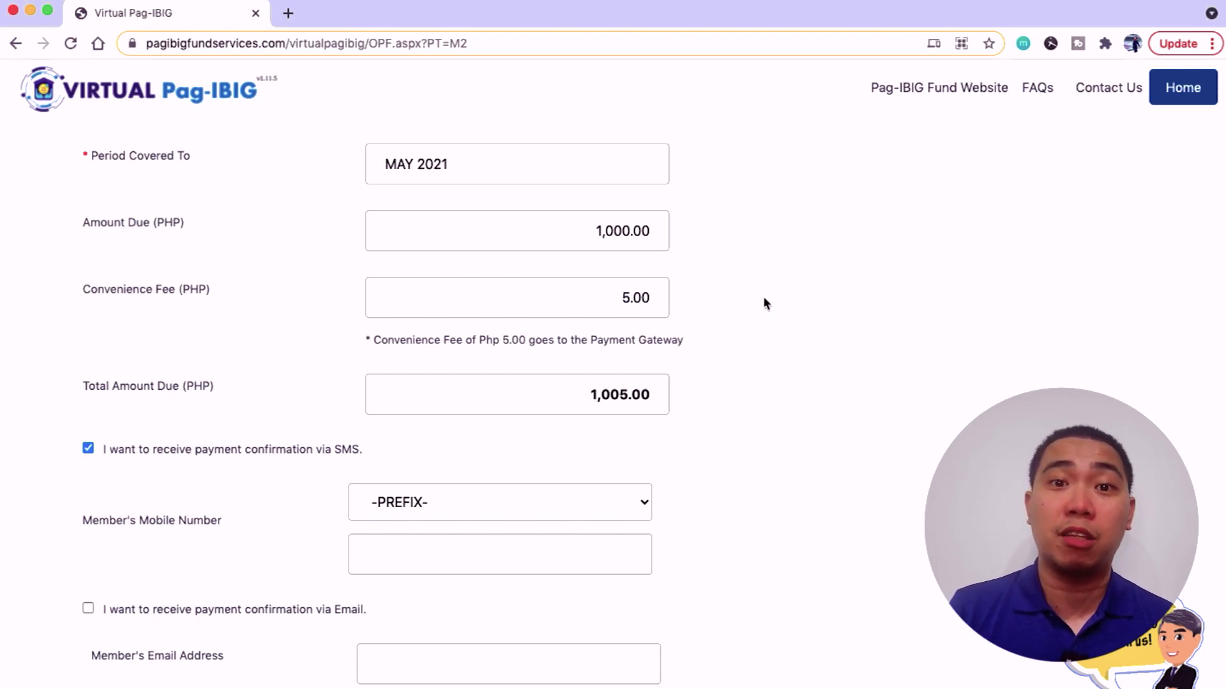
# Set the MP2 Savings contribution to PHP 20,000.00.
pyautogui.scroll(3, 765, 303)
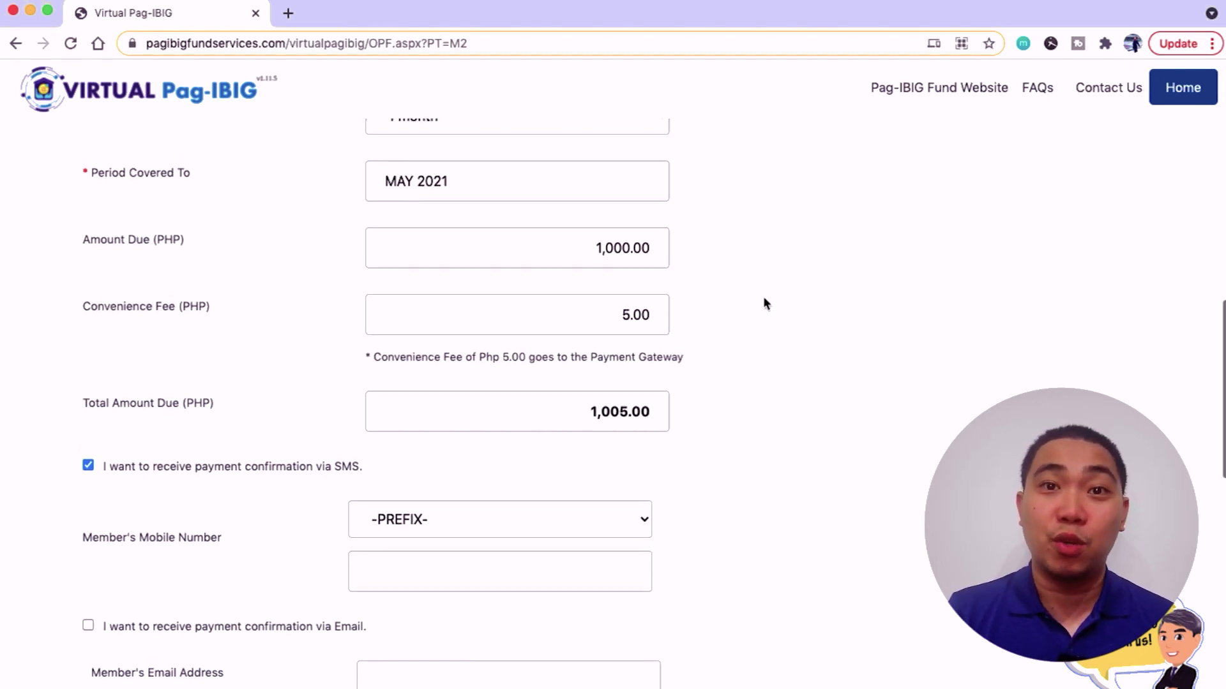
pyautogui.click(603, 166)
pyautogui.press('BackSpace')
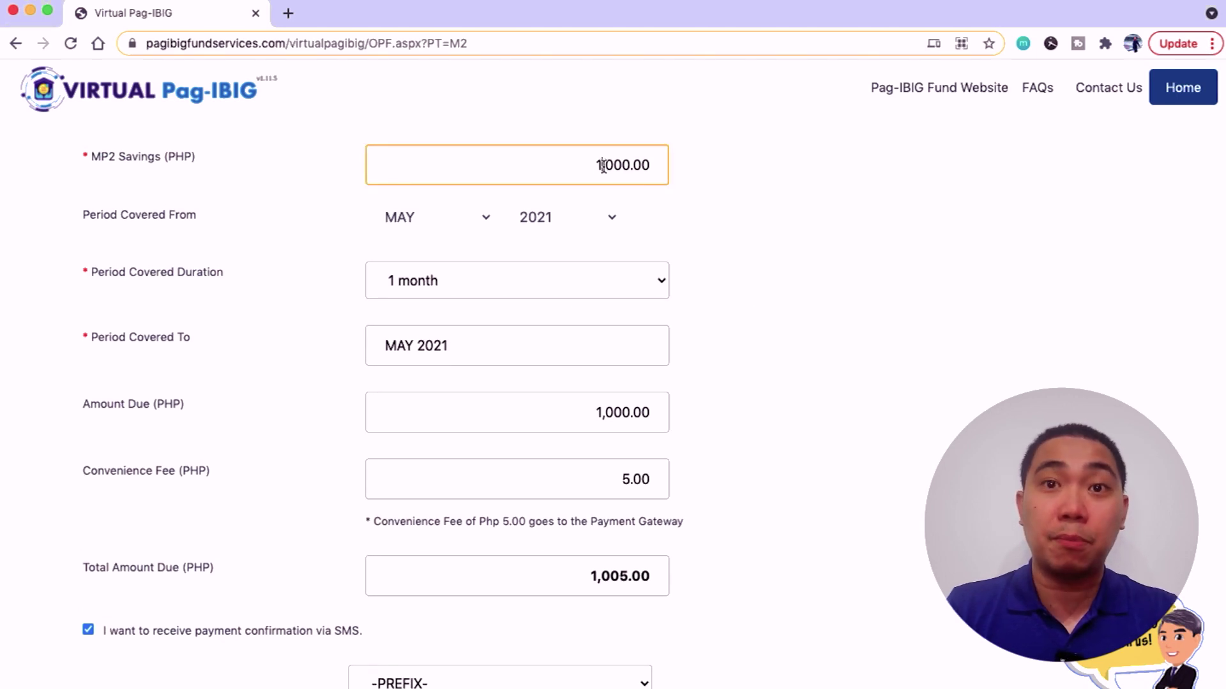
pyautogui.write('20')
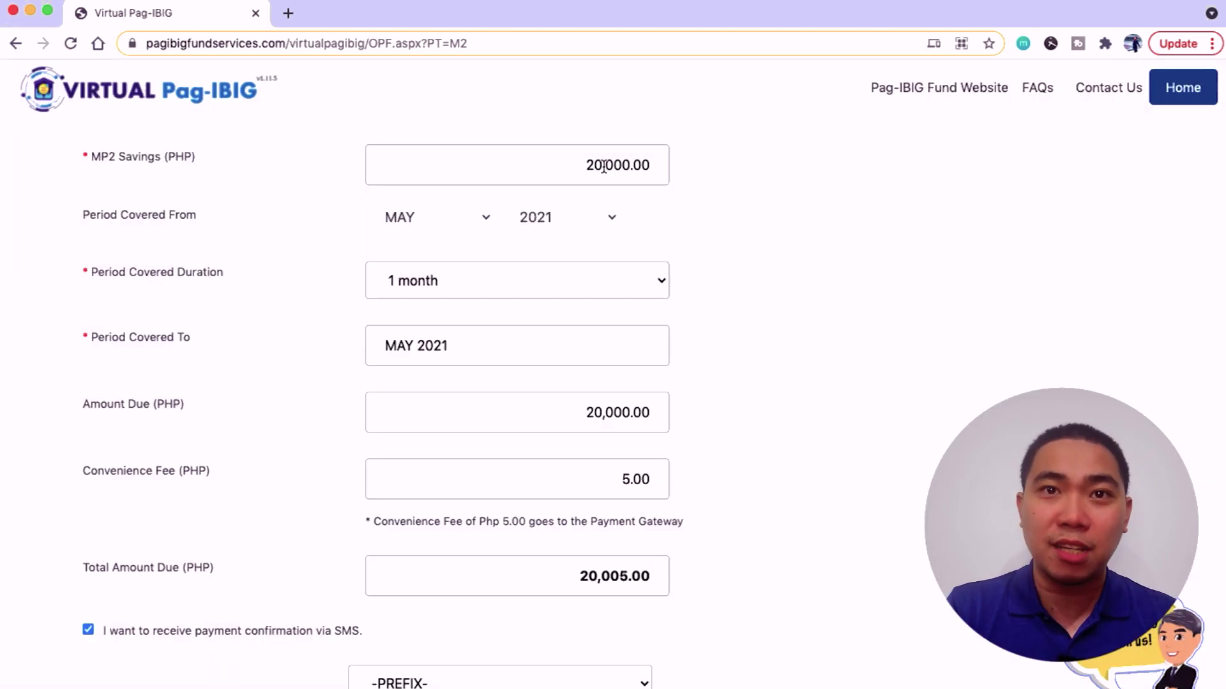
pyautogui.click(776, 229)
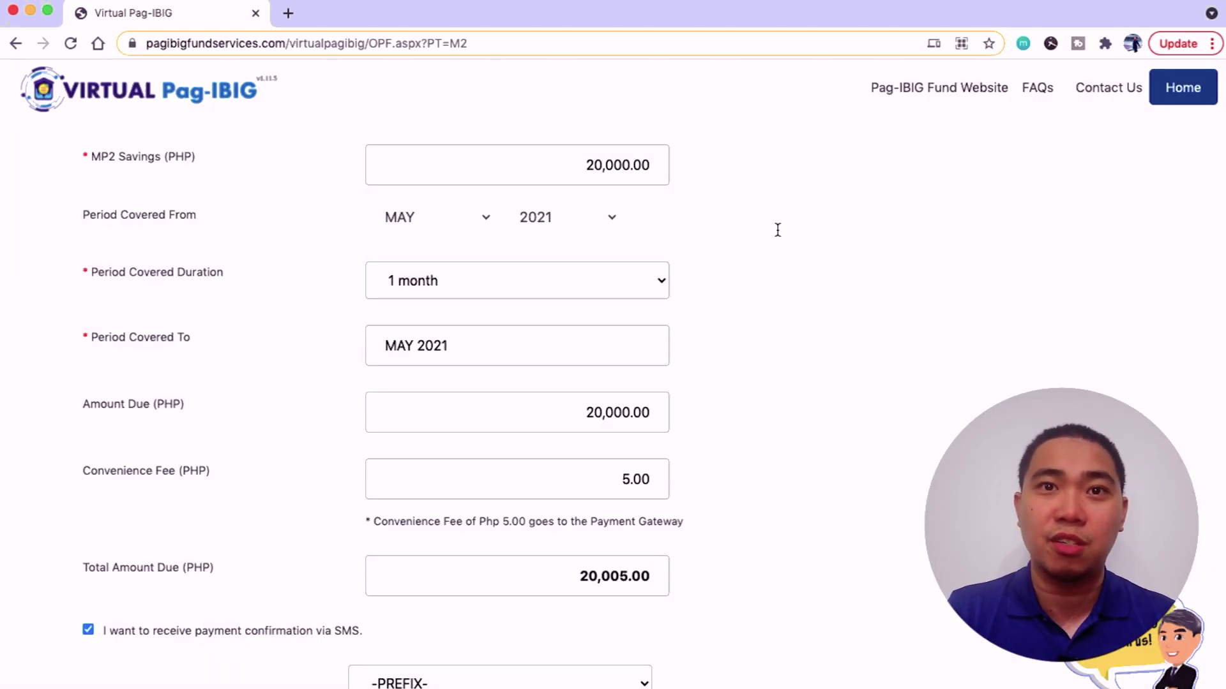
# Choose the member's mobile prefix and fill in the rest of the mobile number for the SMS confirmation.
pyautogui.scroll(-4, 777, 228)
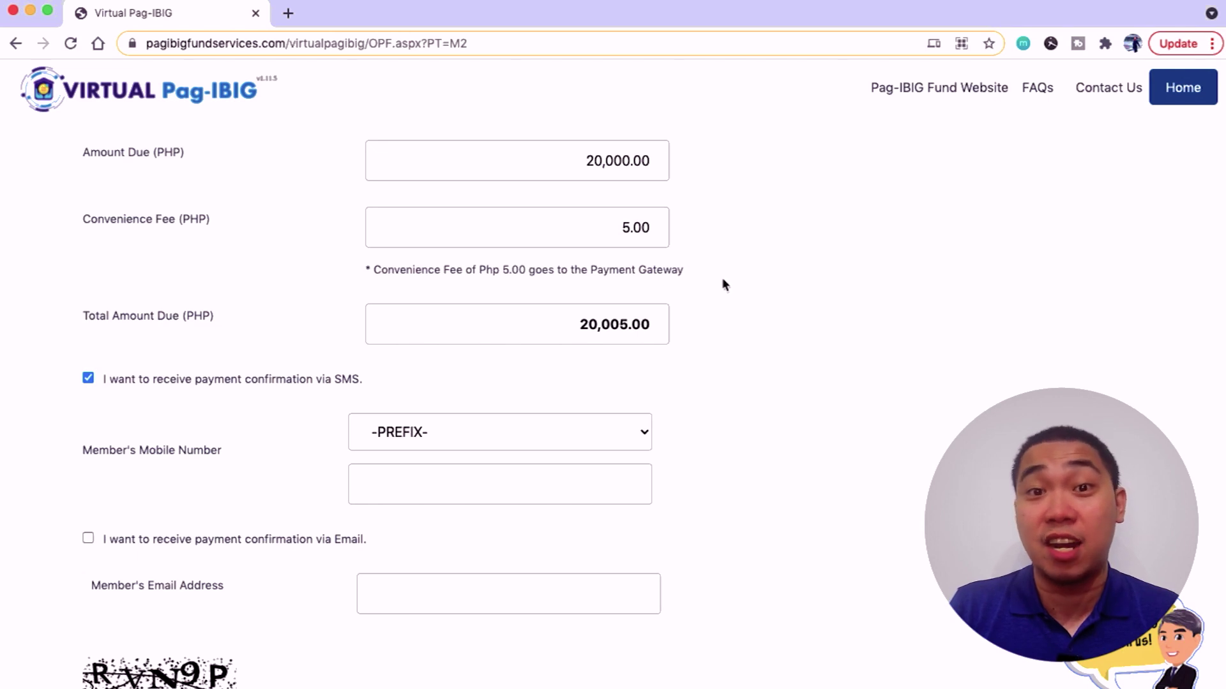
pyautogui.scroll(-4, 784, 375)
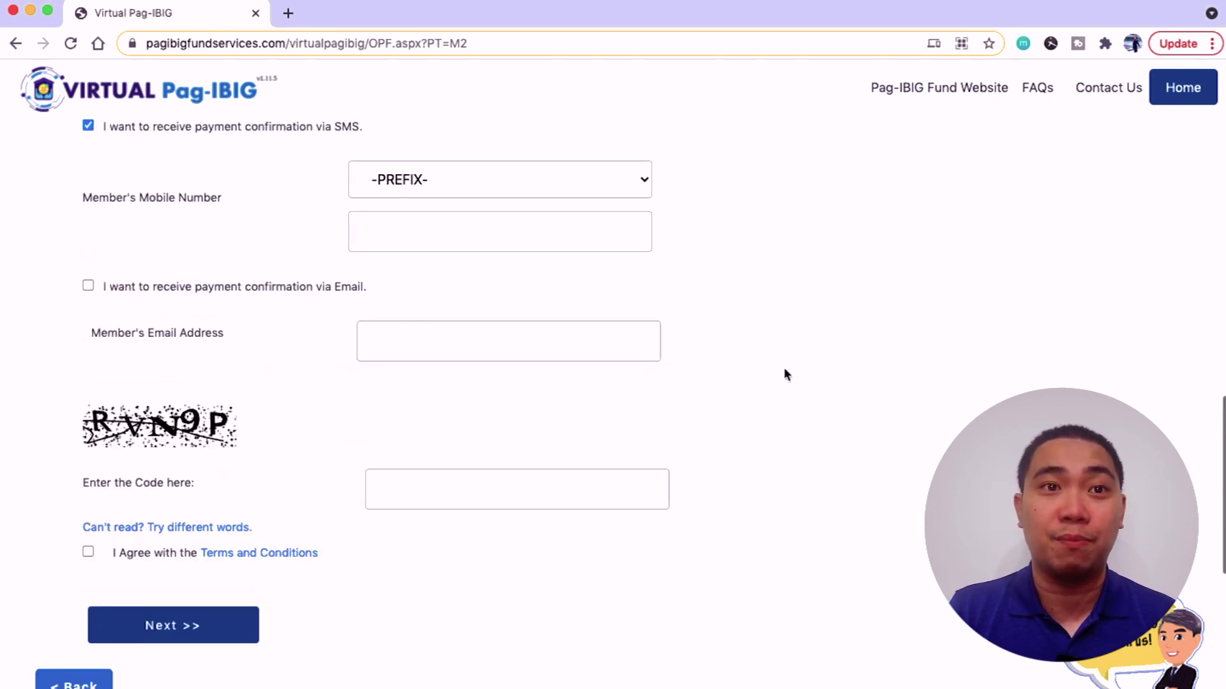
pyautogui.click(395, 233)
pyautogui.click(438, 189)
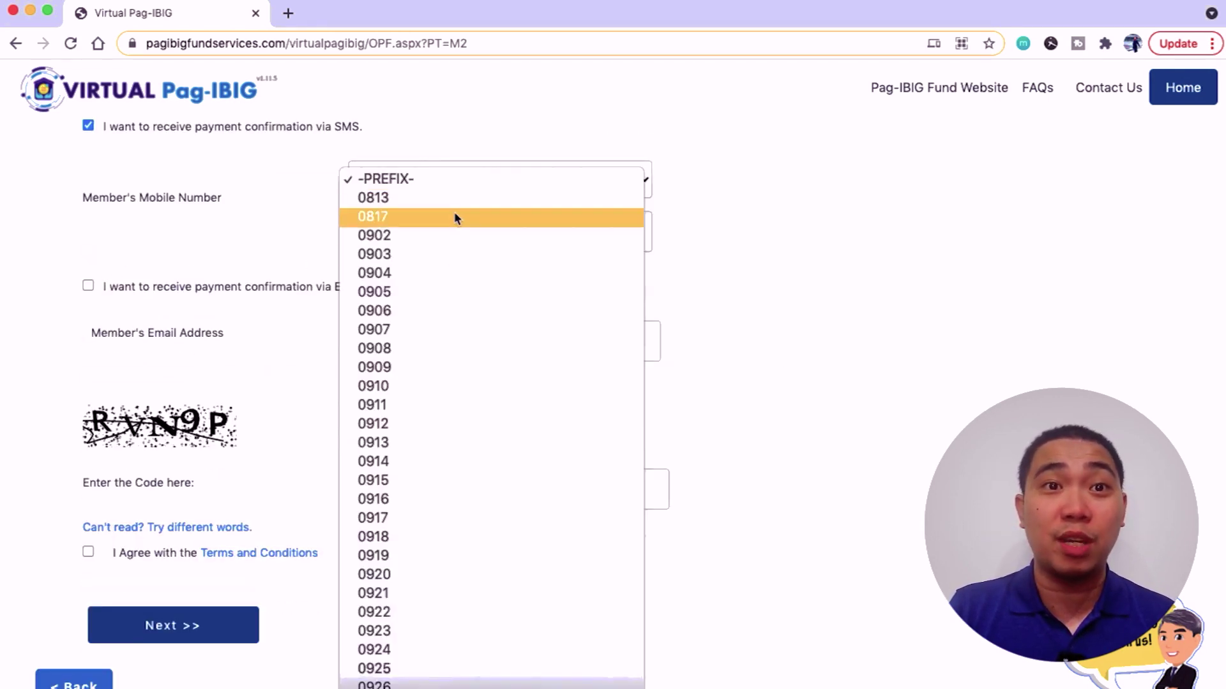
pyautogui.click(403, 517)
pyautogui.click(427, 230)
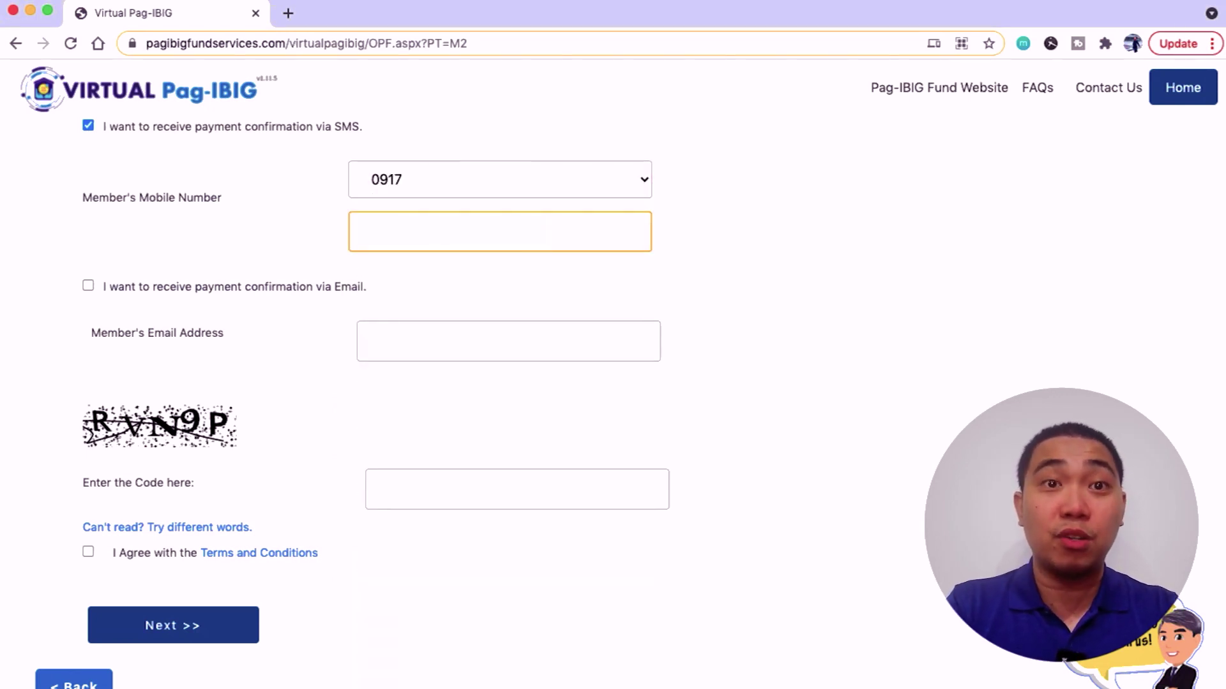
pyautogui.click(726, 274)
# Enter the verification code from the image, agree to the Terms and Conditions, and try to submit the payment form.
pyautogui.scroll(-3, 768, 286)
pyautogui.click(475, 301)
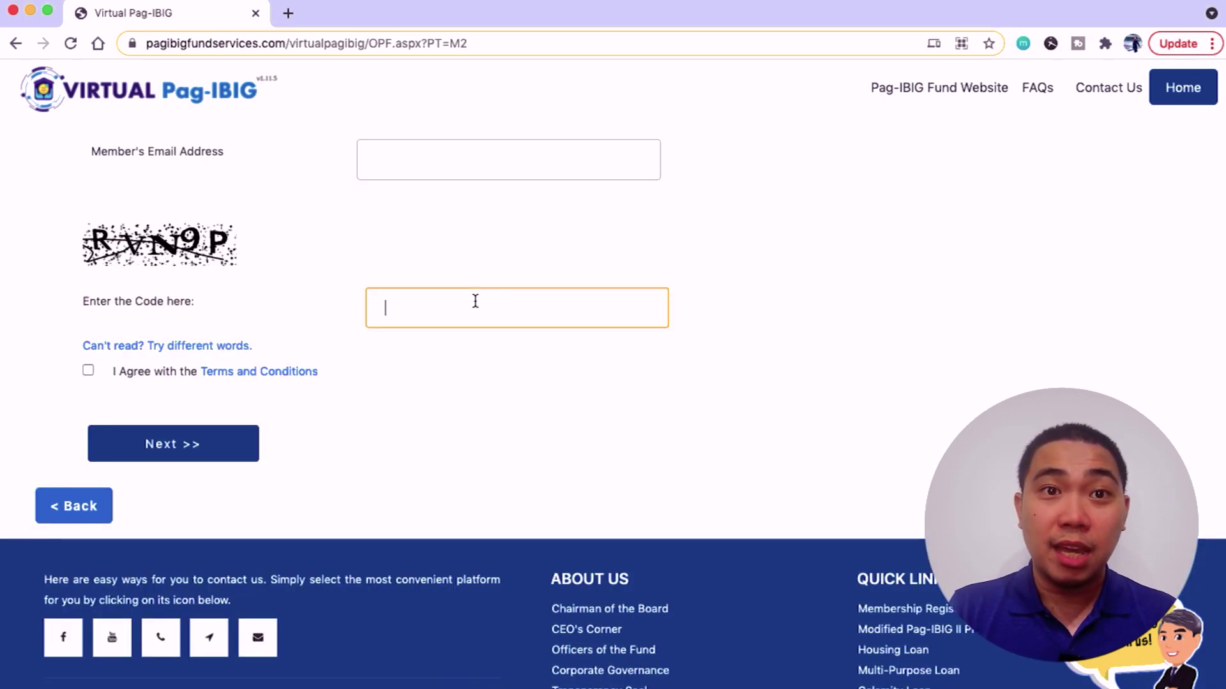
pyautogui.write('RVN9P')
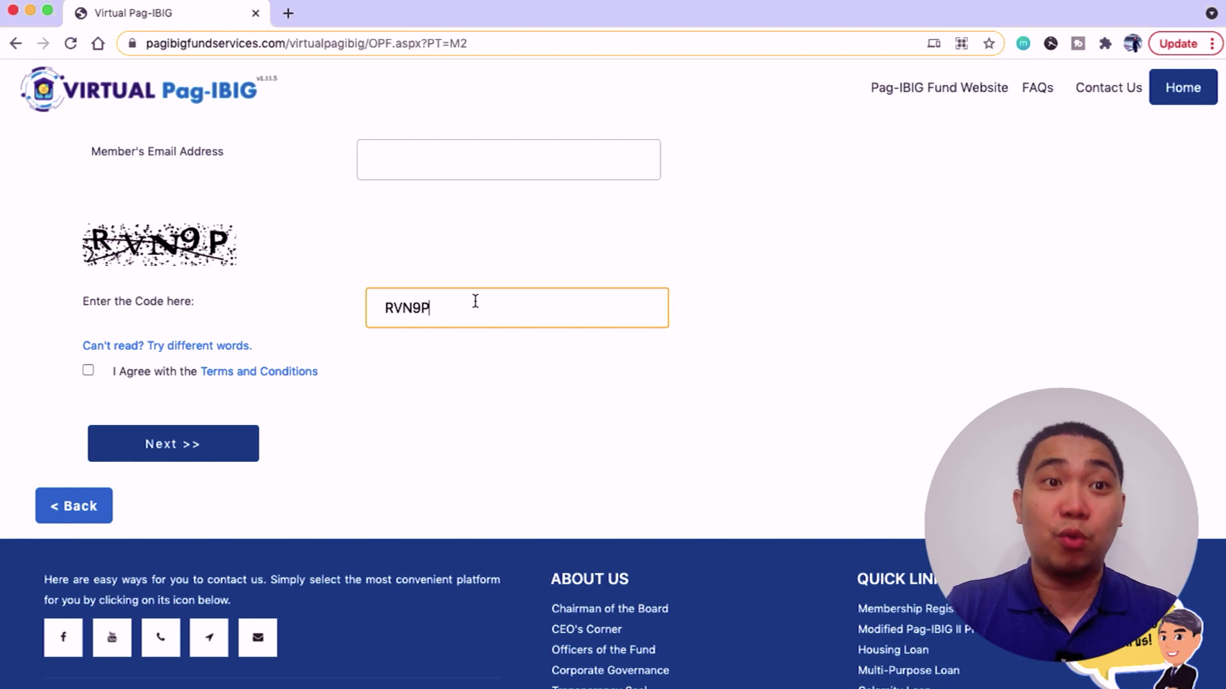
pyautogui.click(88, 371)
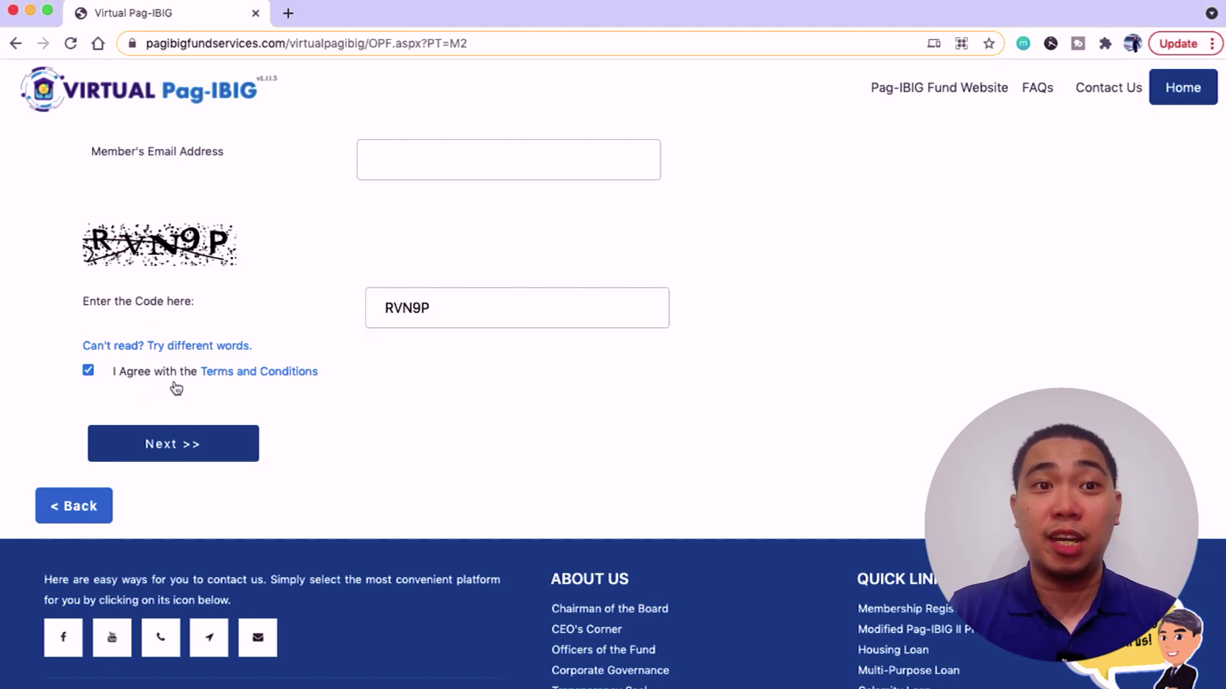
pyautogui.click(233, 443)
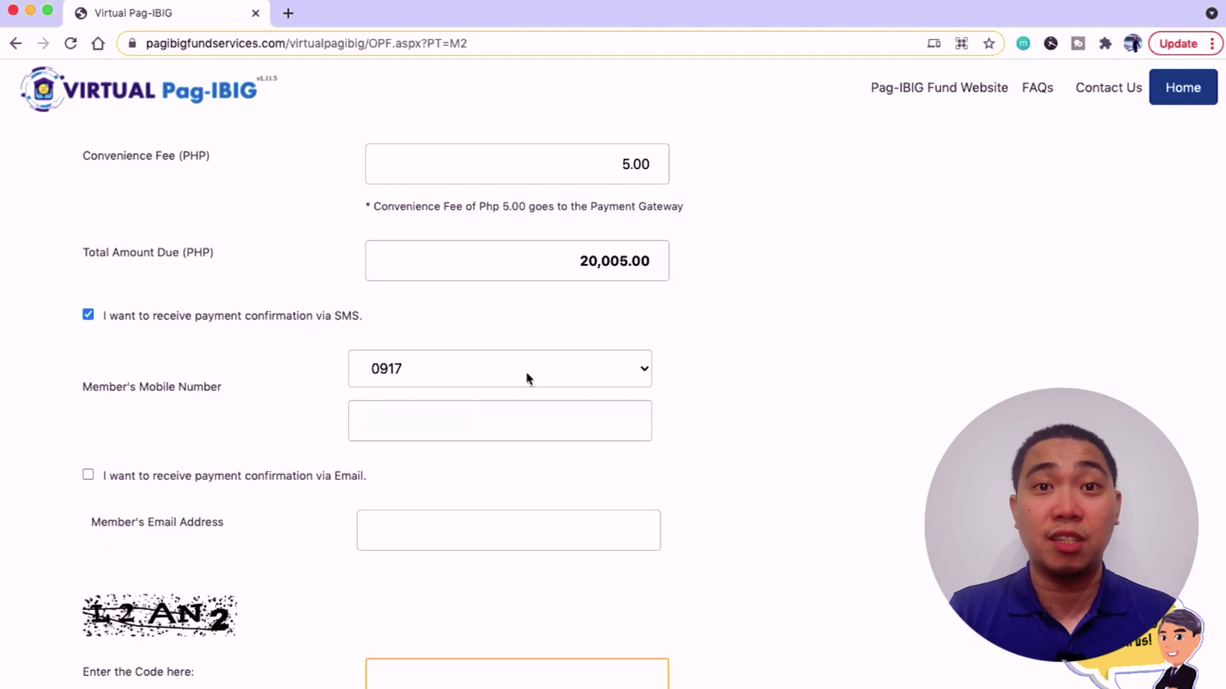
# Enter the new verification code from the image and submit the payment form again.
pyautogui.scroll(-5, 669, 387)
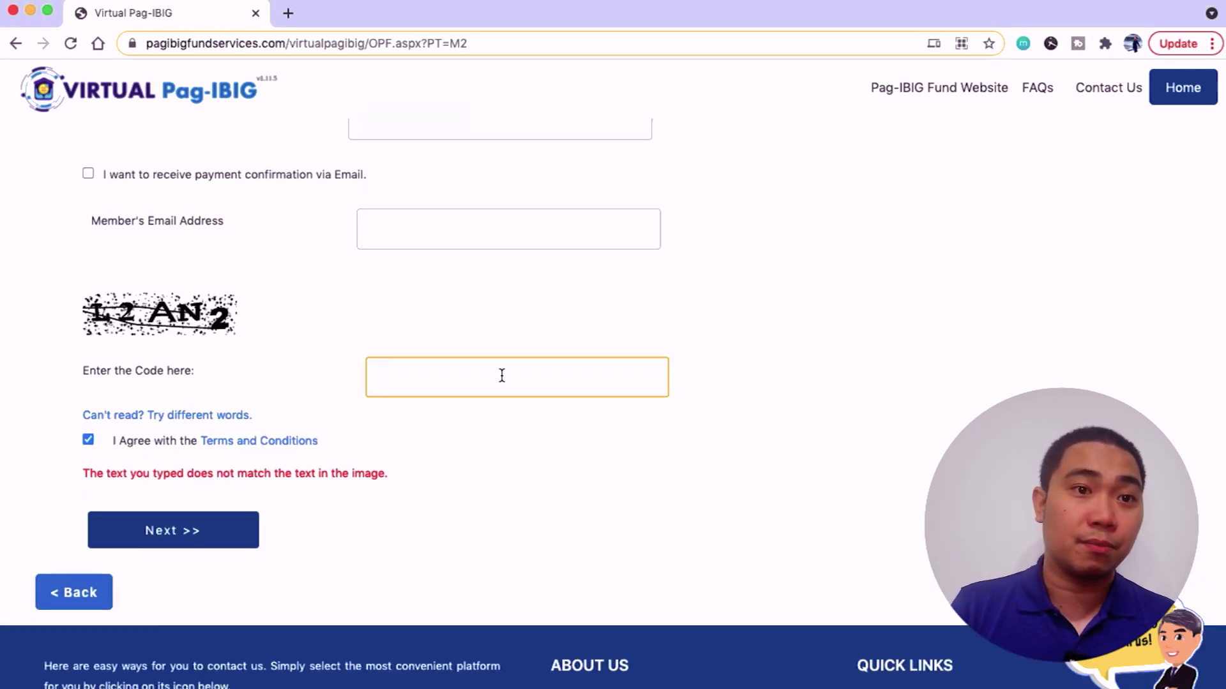
pyautogui.write('L2')
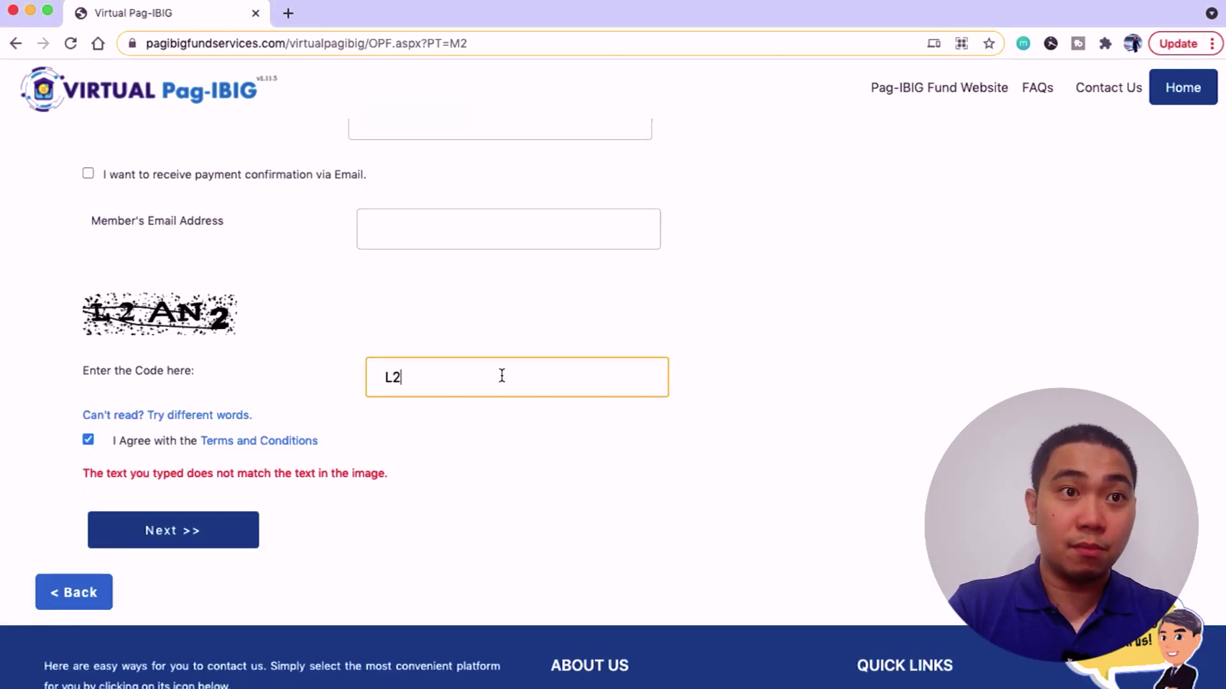
pyautogui.write('AN2')
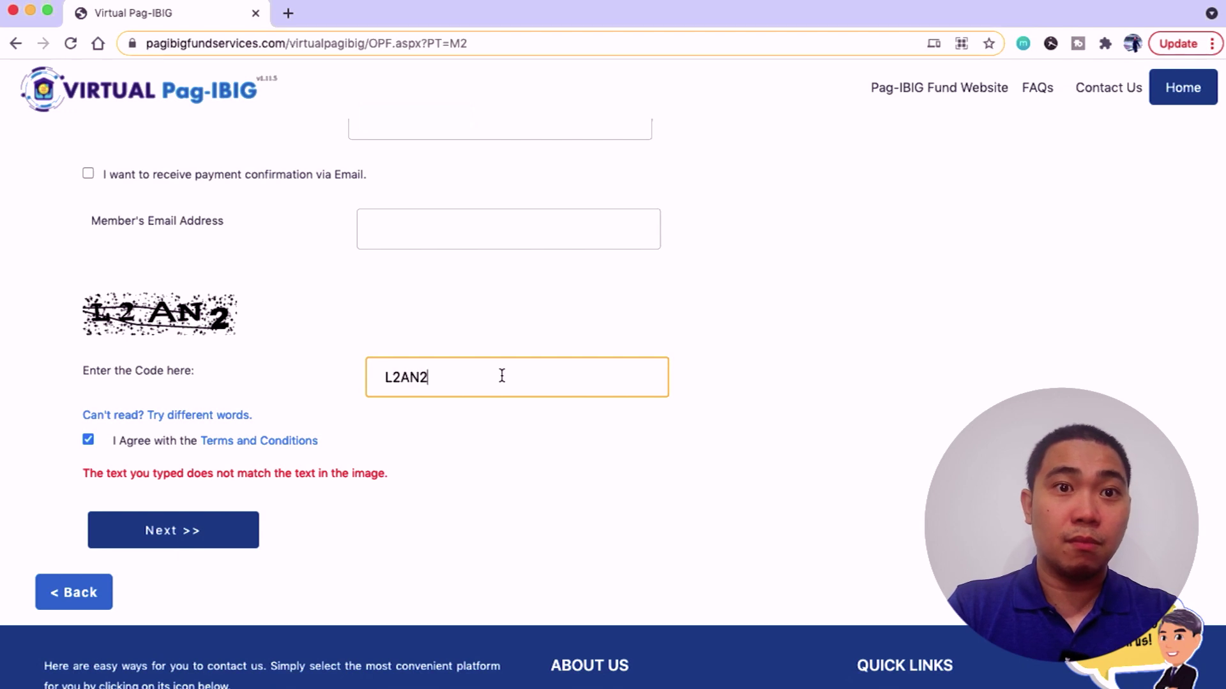
pyautogui.click(173, 533)
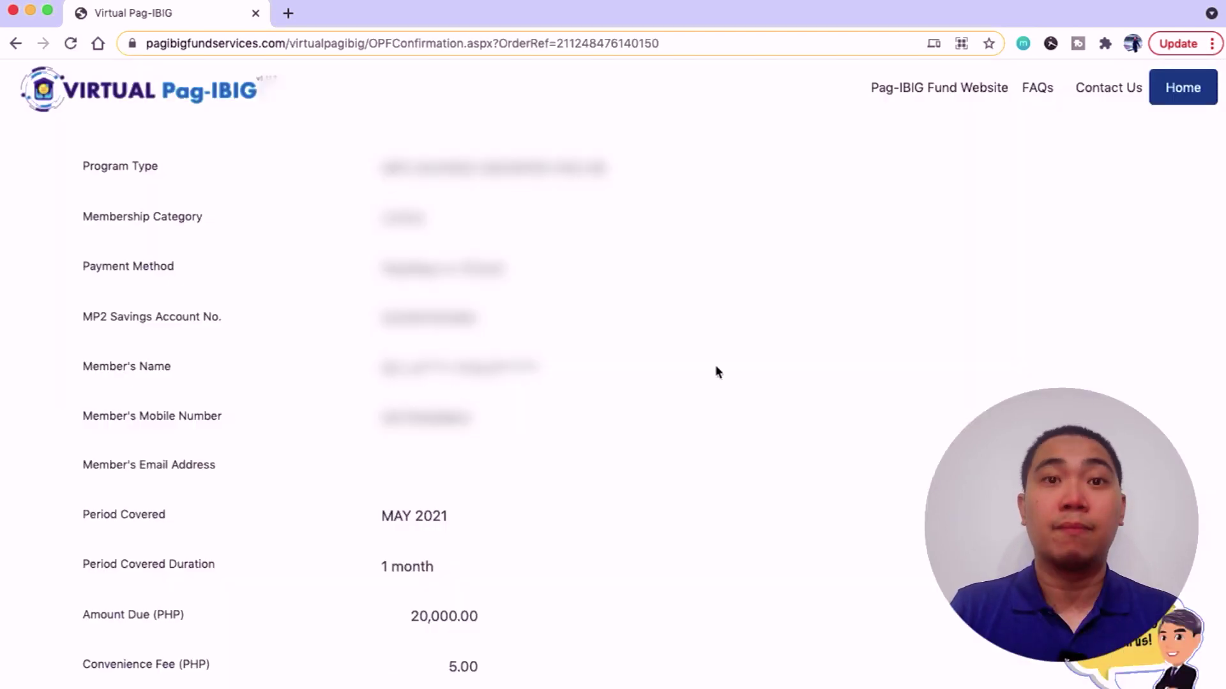
# Review the payment details on the confirmation page and proceed to the PayMaya payment gateway.
pyautogui.scroll(-5, 746, 378)
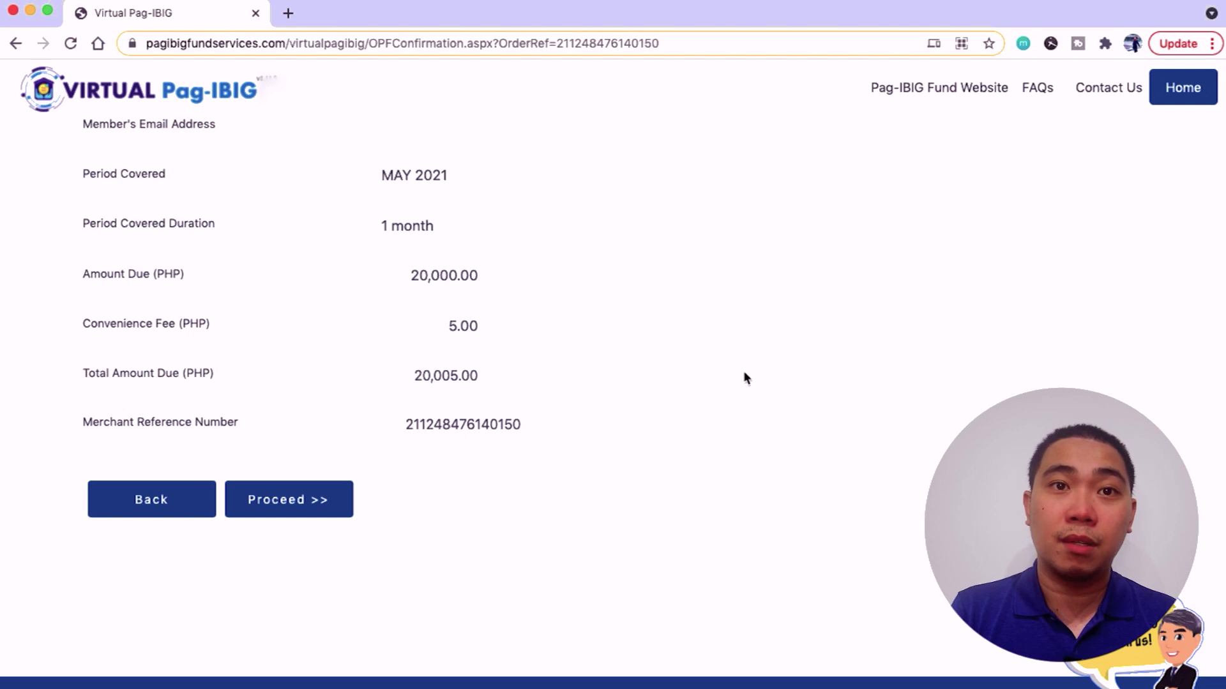
pyautogui.scroll(-2, 746, 378)
pyautogui.scroll(8, 745, 378)
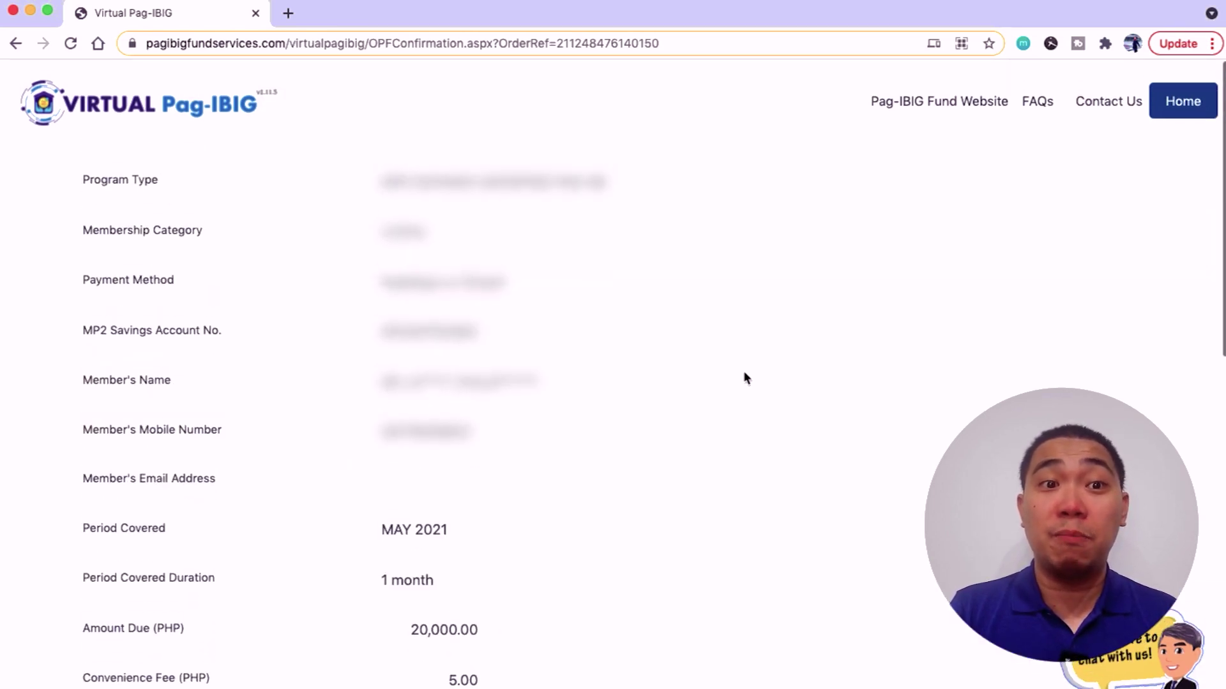
pyautogui.scroll(-6, 796, 372)
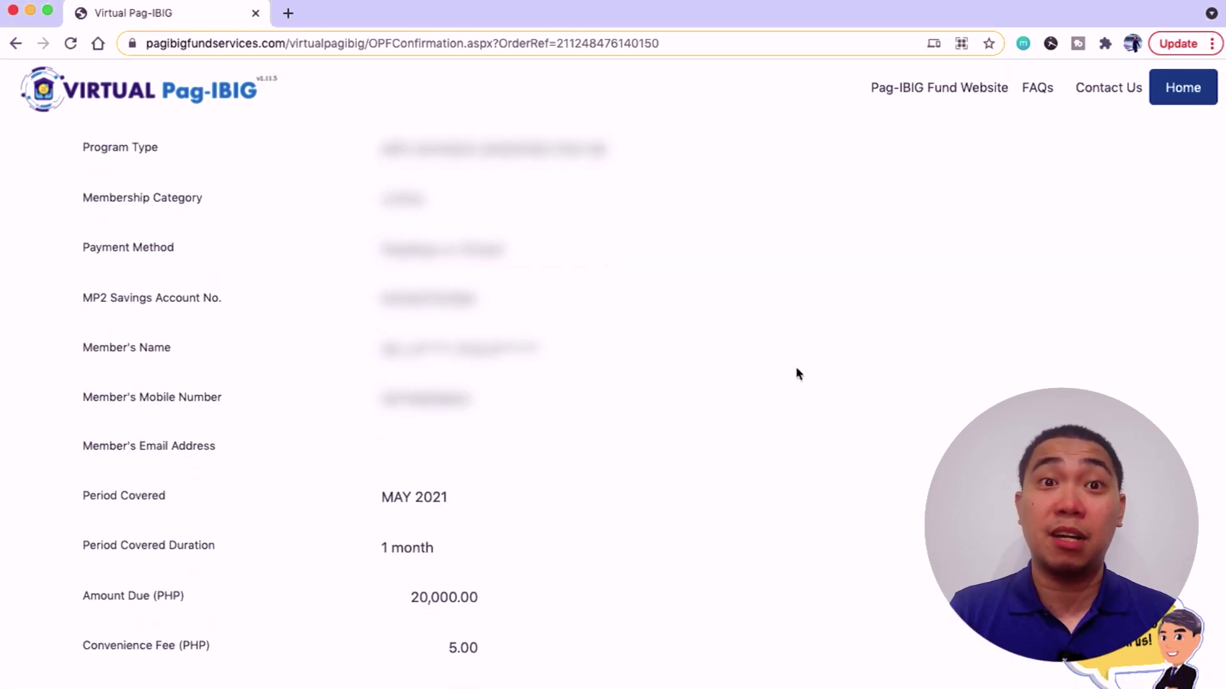
pyautogui.scroll(-3, 796, 373)
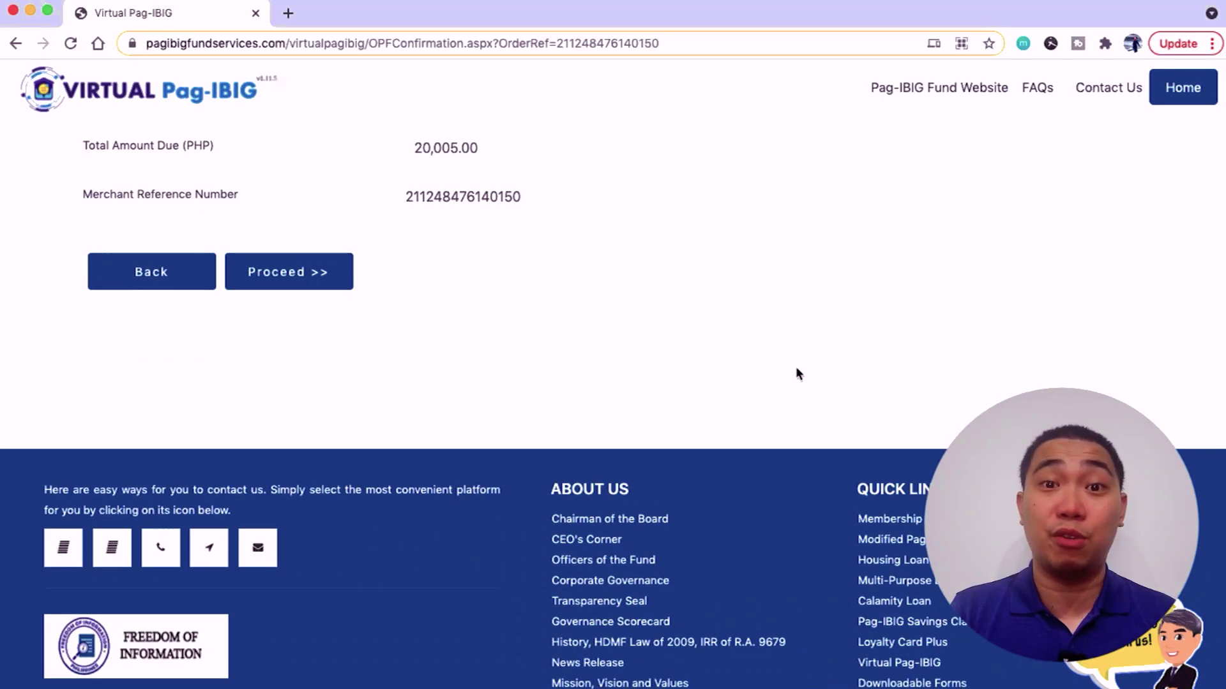
pyautogui.click(310, 273)
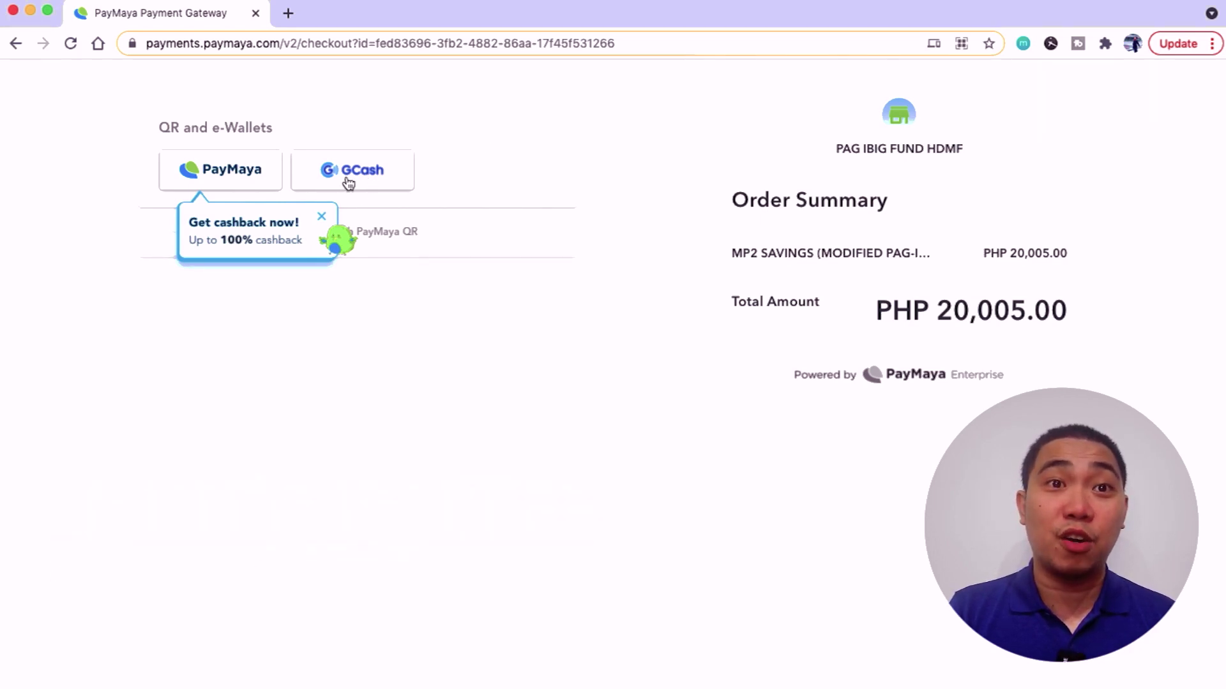
# View the PayMaya QR payment option, close it, and choose GCash as the payment method.
pyautogui.click(242, 183)
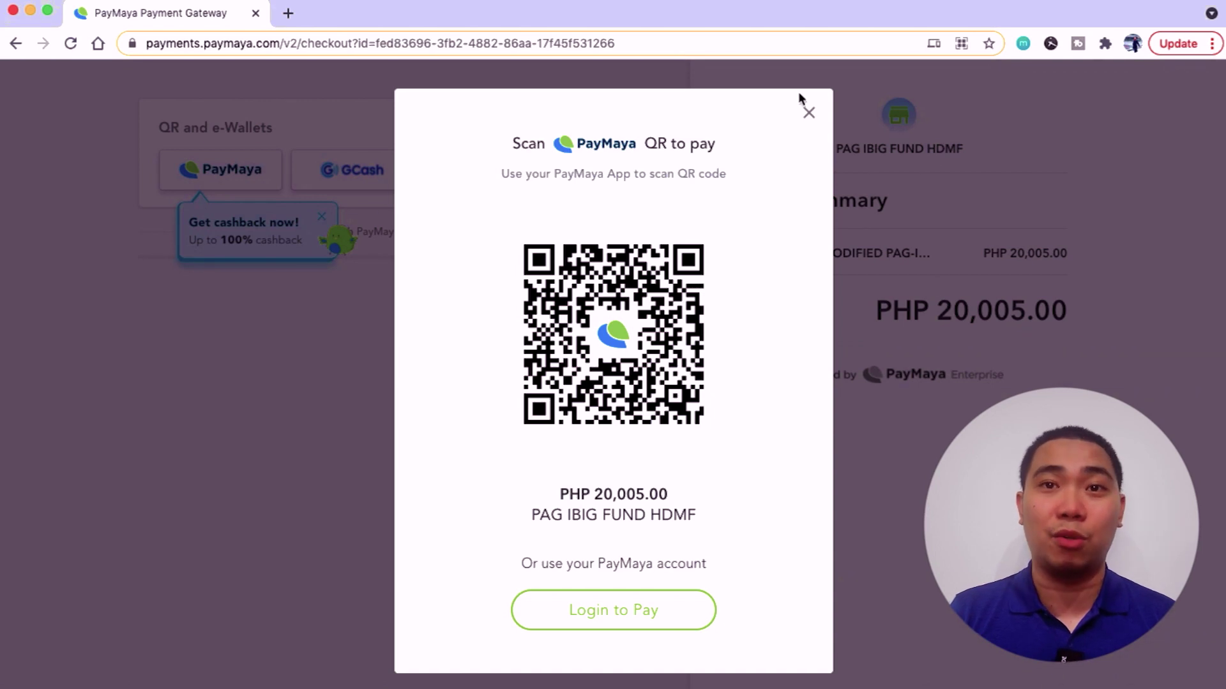
pyautogui.click(808, 113)
pyautogui.click(362, 180)
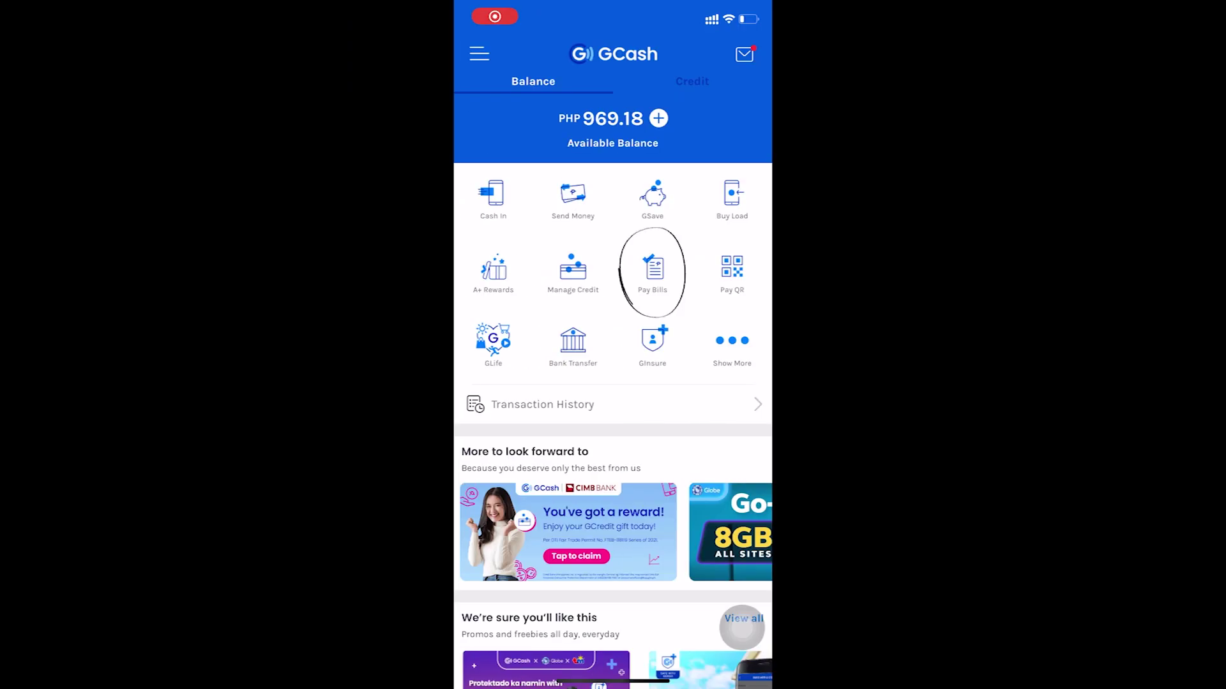
# Switch to the GCash app and open Pag-IBIG as the government biller for a bill payment.
pyautogui.click(652, 273)
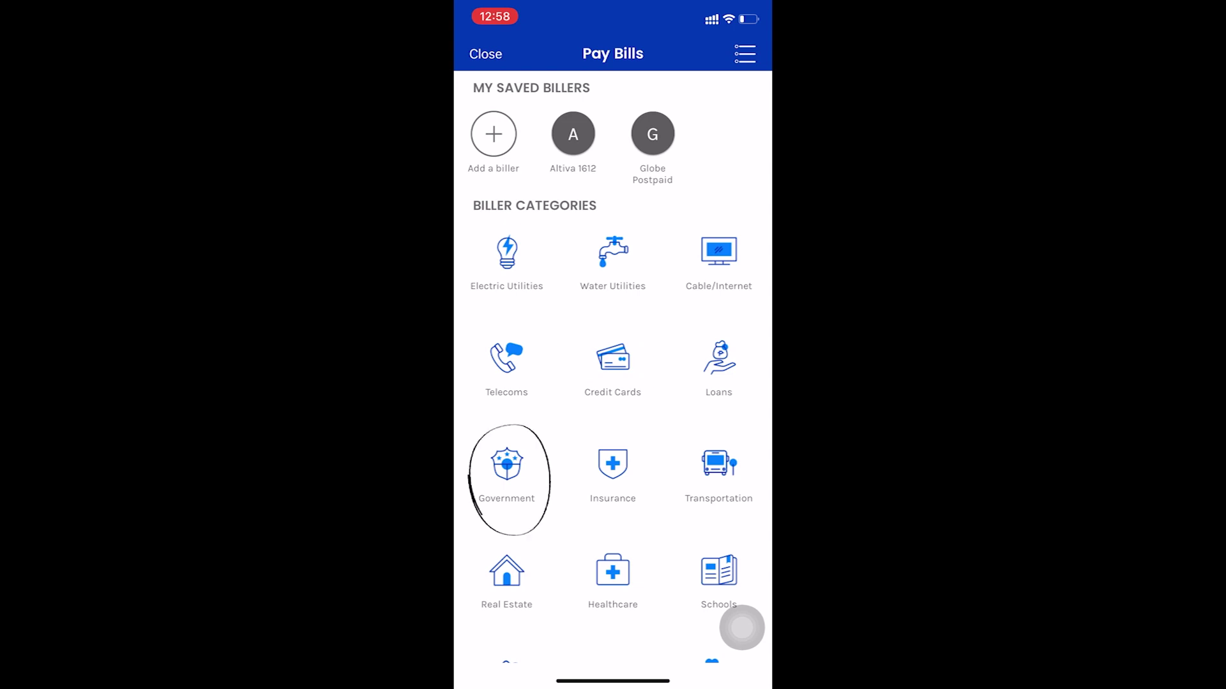
pyautogui.click(506, 472)
pyautogui.scroll(-3, 613, 383)
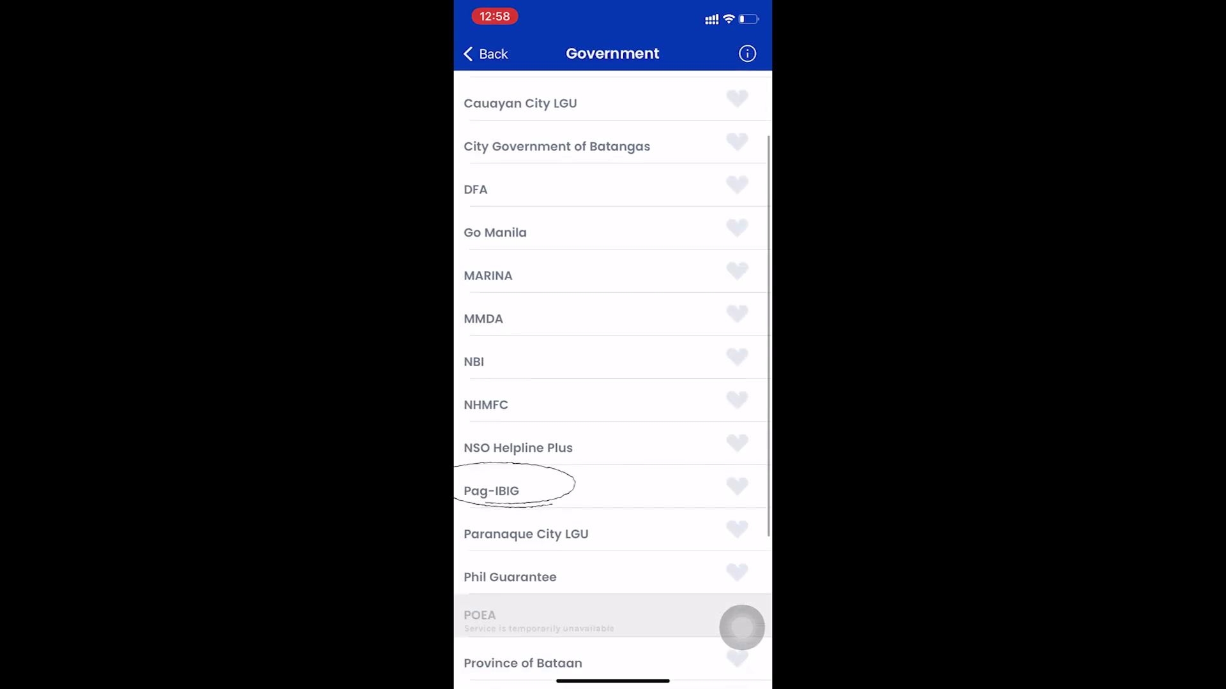
pyautogui.click(491, 442)
# Set the payment type to Modified Pag-IBIG II Savings and both ends of the period covered to May 2021.
pyautogui.click(709, 218)
pyautogui.click(547, 149)
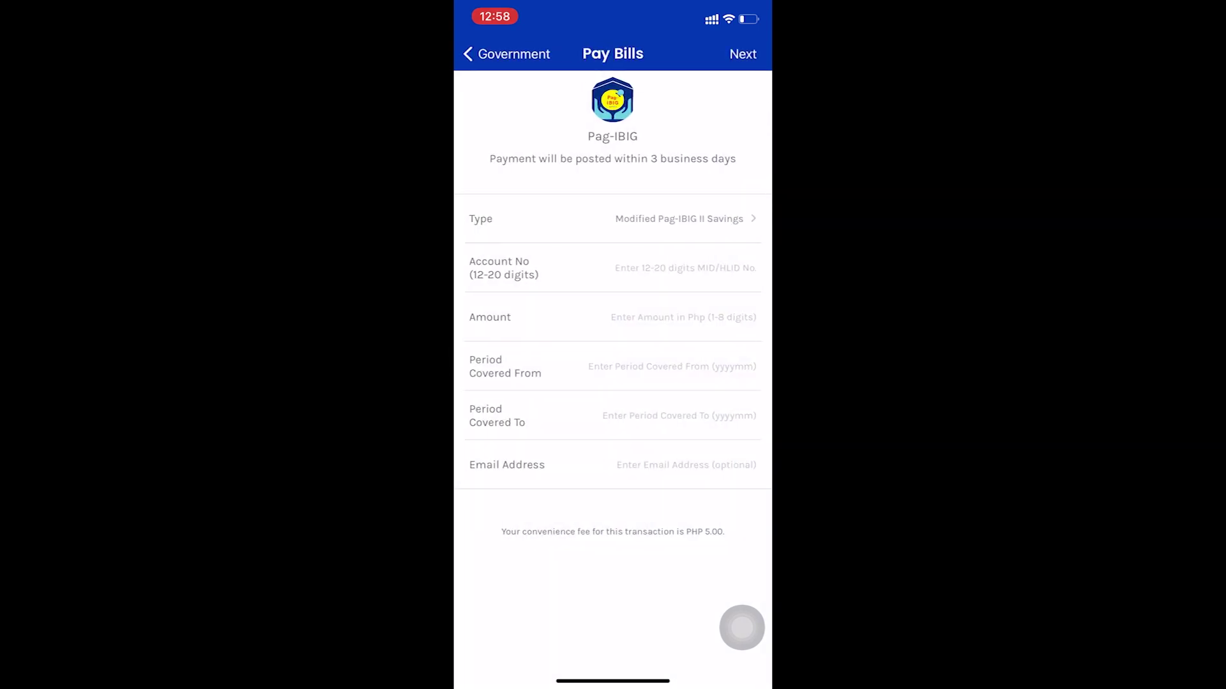
pyautogui.click(672, 367)
pyautogui.click(739, 511)
pyautogui.click(679, 415)
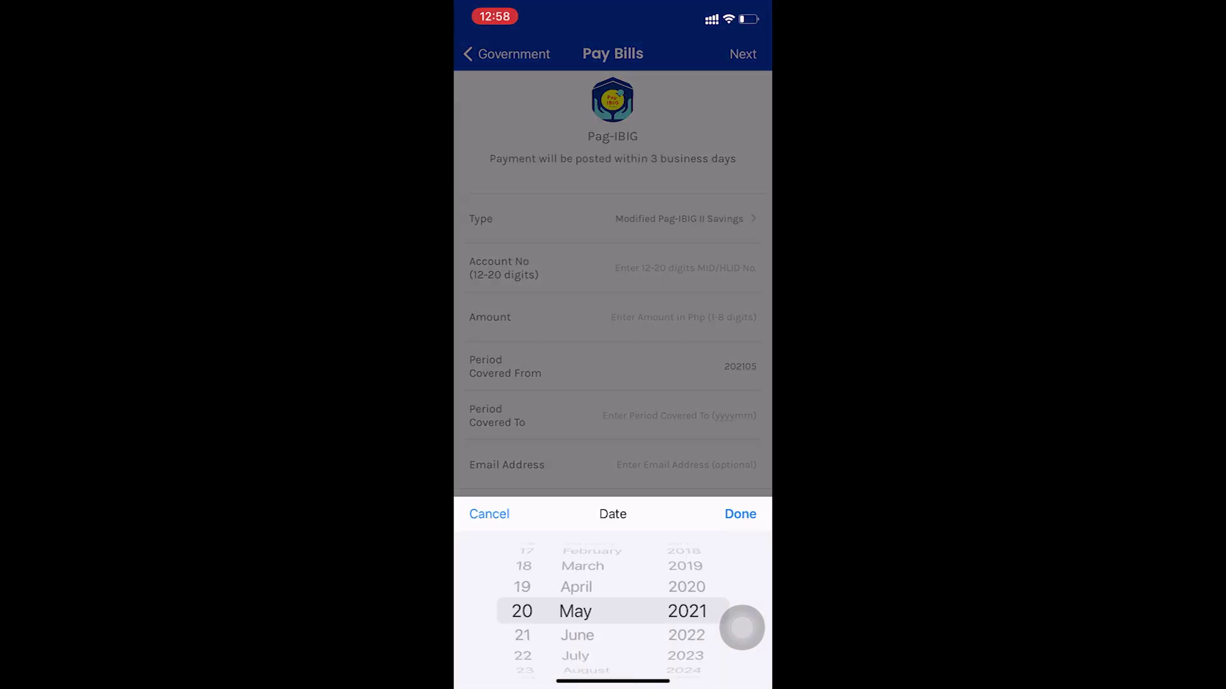
pyautogui.click(741, 514)
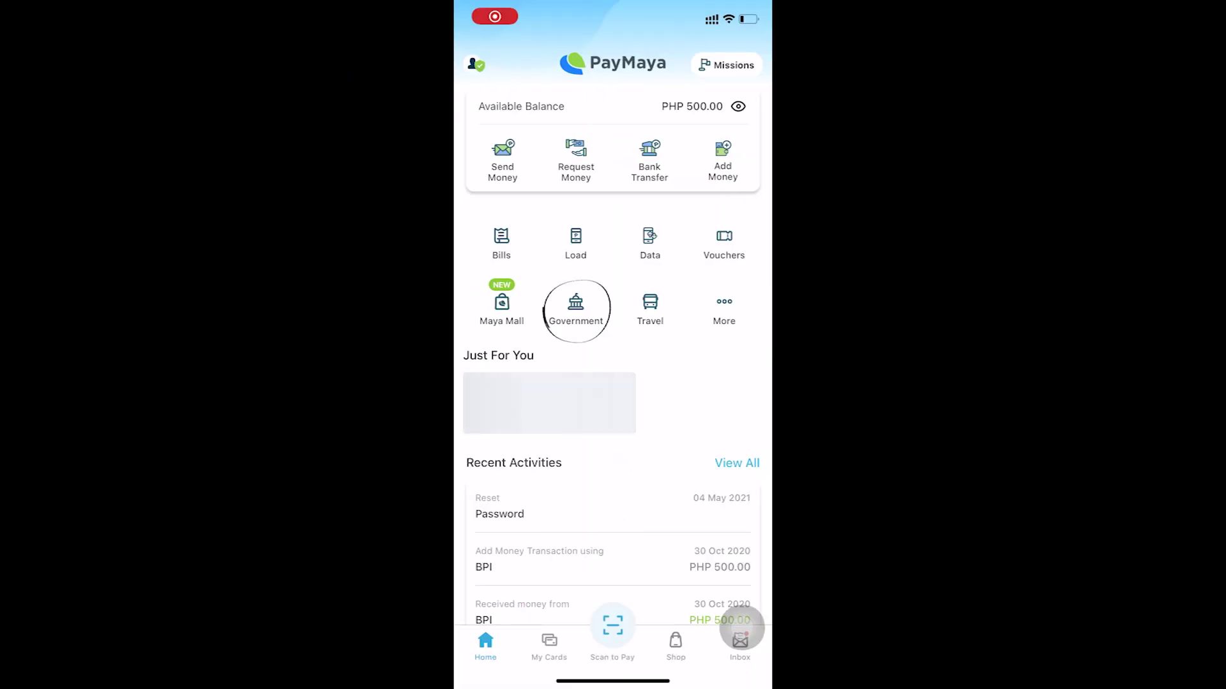
# Switch to the PayMaya app, open the PAGIBIG Membership government merchant, and accept the Data Privacy statement to proceed.
pyautogui.click(576, 308)
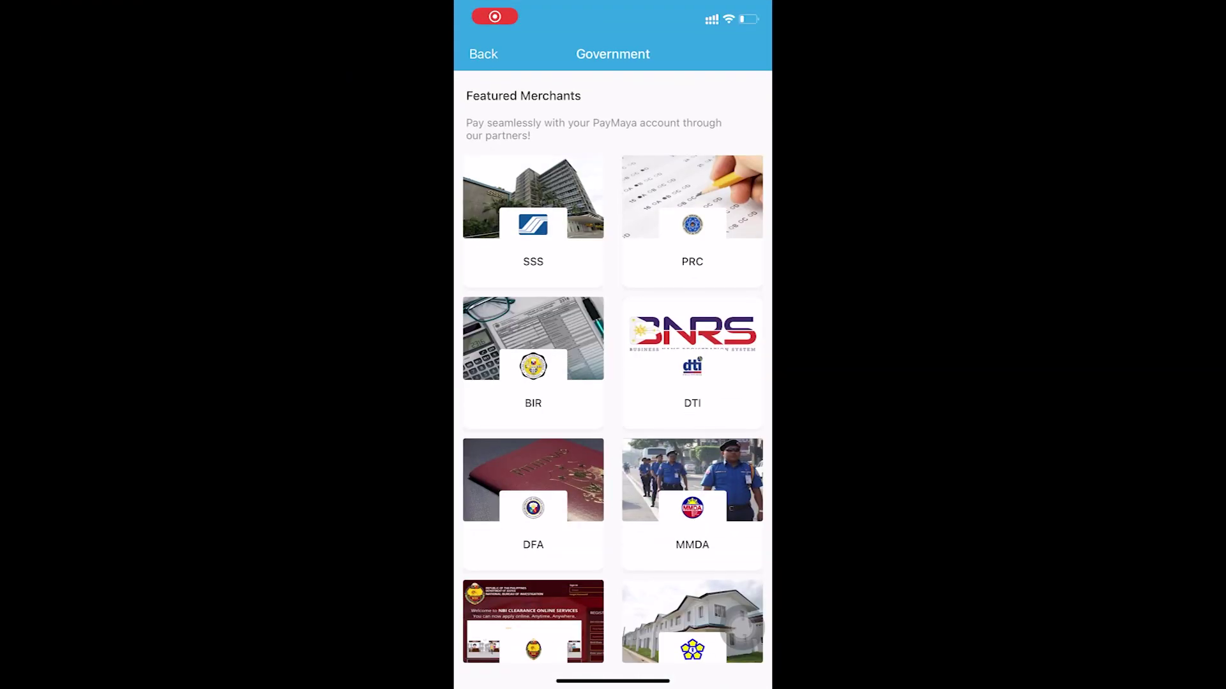
pyautogui.scroll(-5, 613, 367)
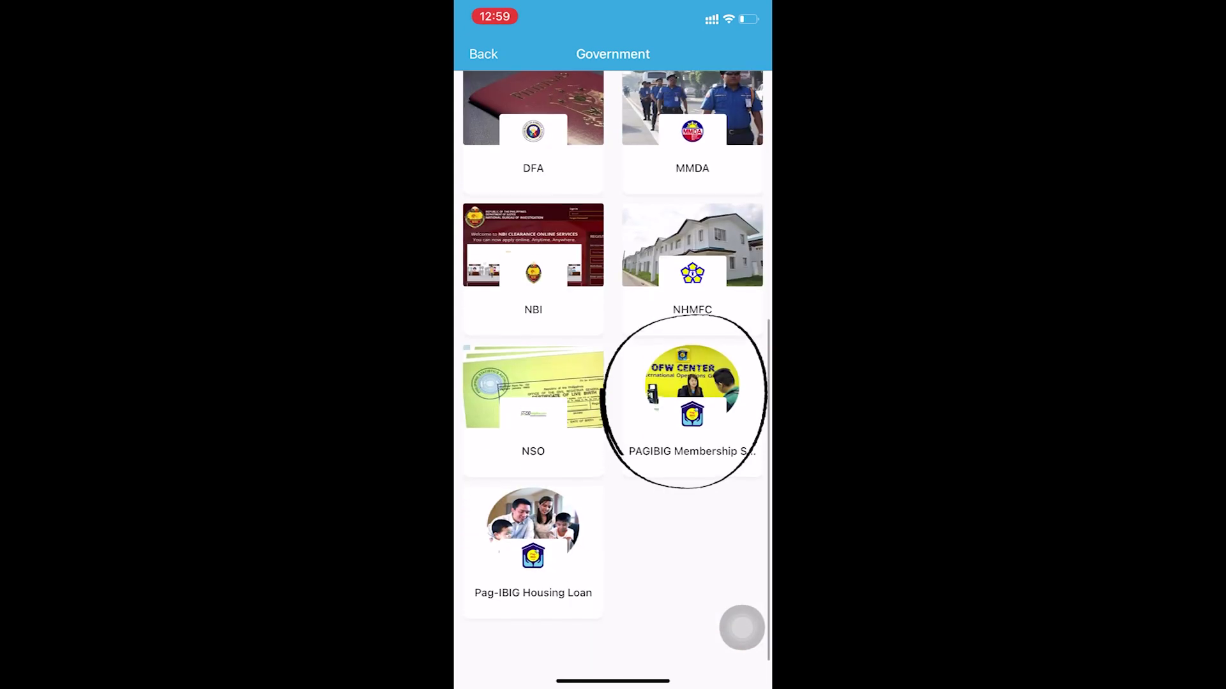
pyautogui.click(692, 422)
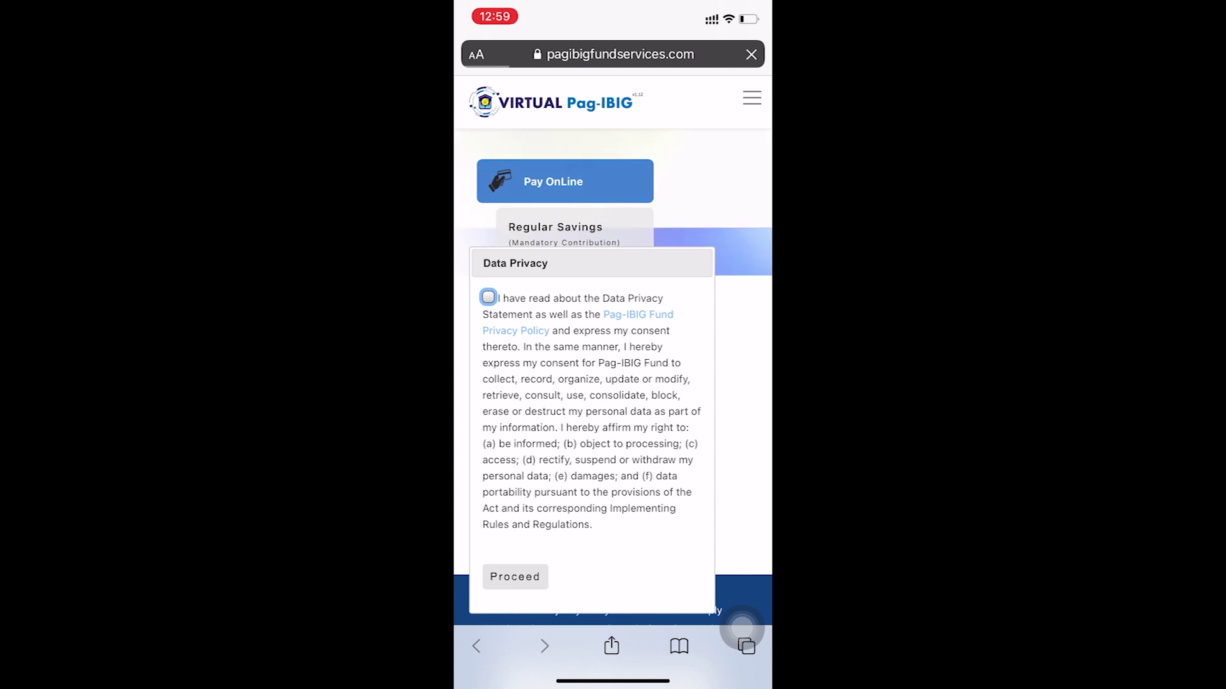
pyautogui.click(488, 298)
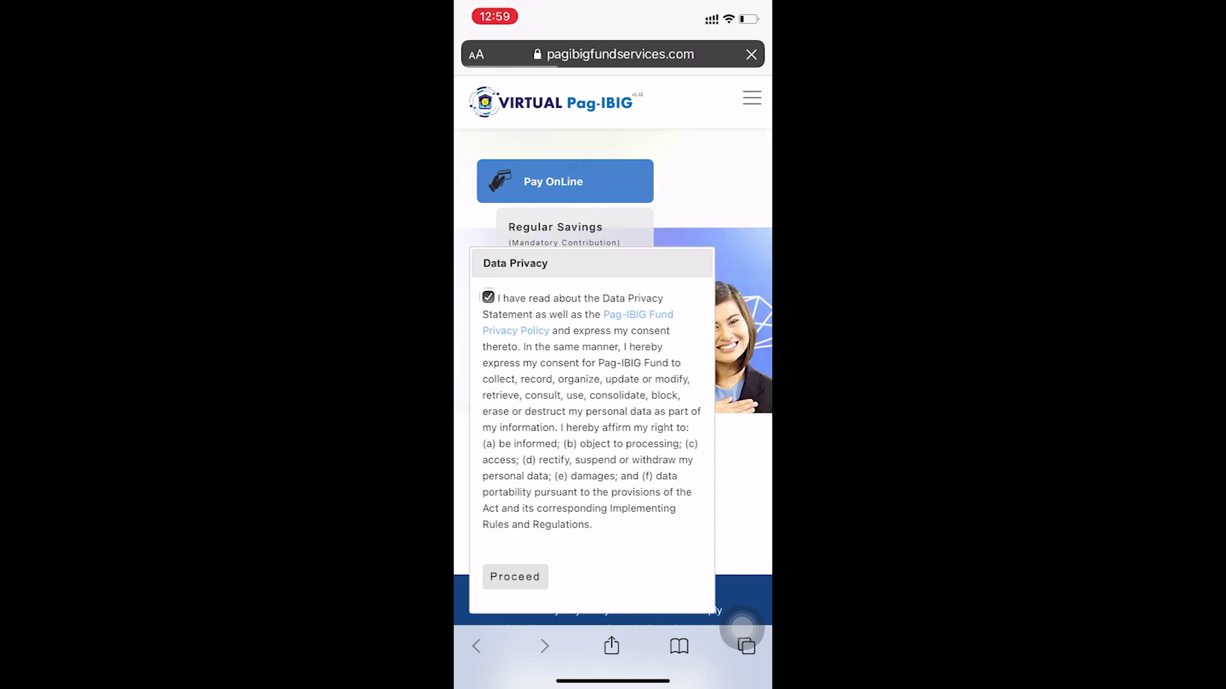
pyautogui.click(515, 577)
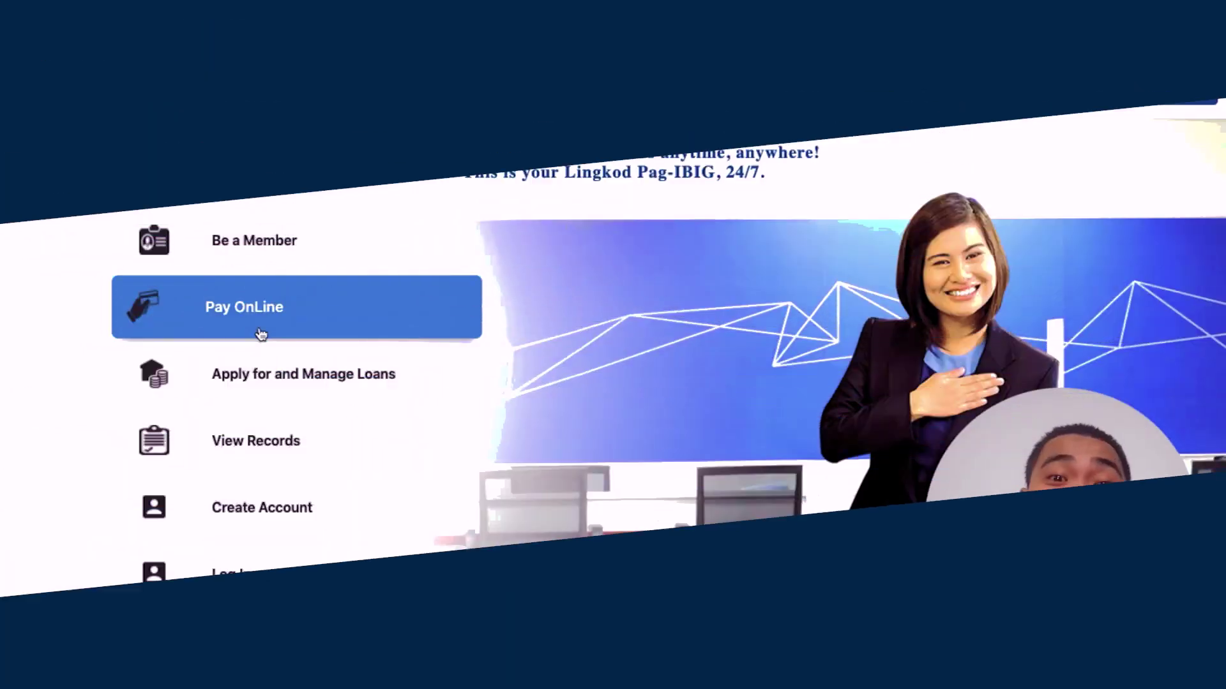
pyautogui.click(261, 334)
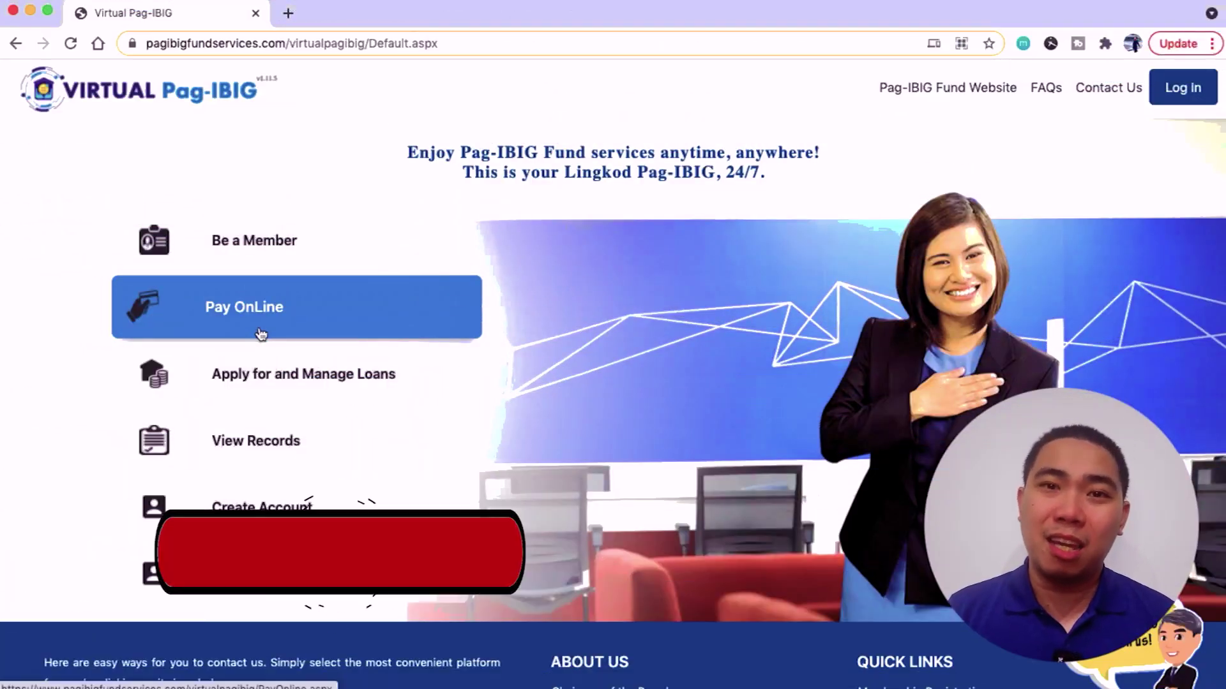